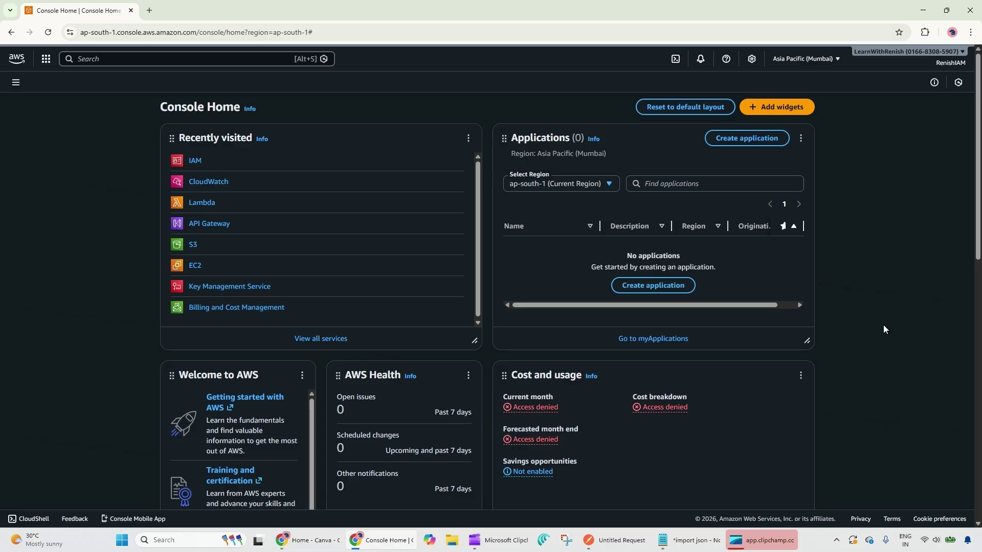
# - Create a Lambda function from scratch named get-users with the Python 3.14 runtime
pyautogui.click(196, 203)
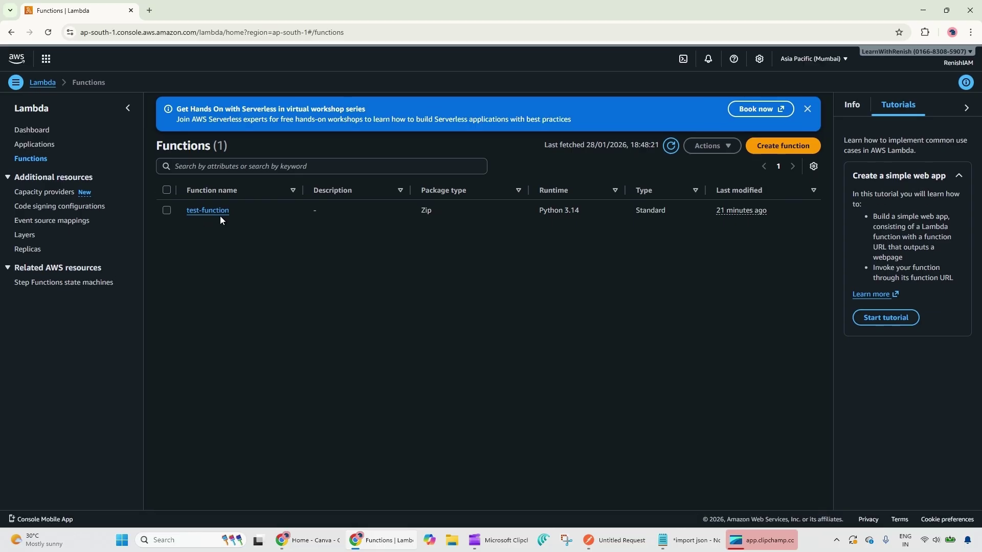
pyautogui.click(806, 110)
pyautogui.click(789, 106)
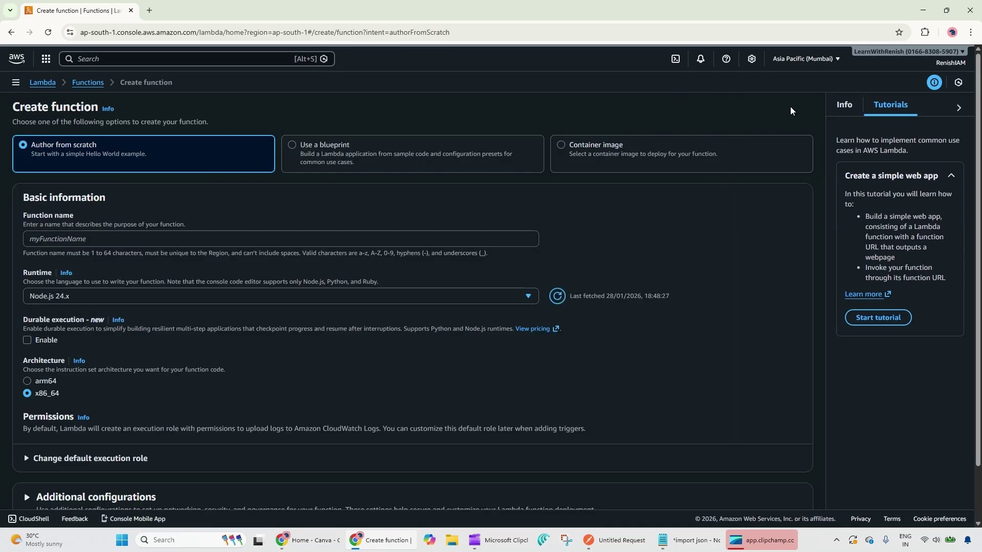
pyautogui.click(168, 240)
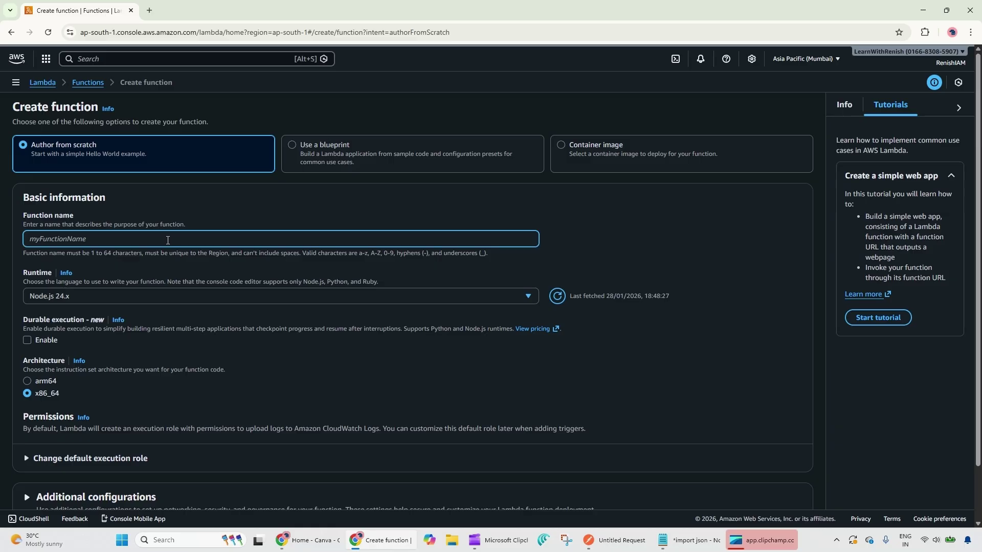
pyautogui.write('get-users')
pyautogui.click(156, 296)
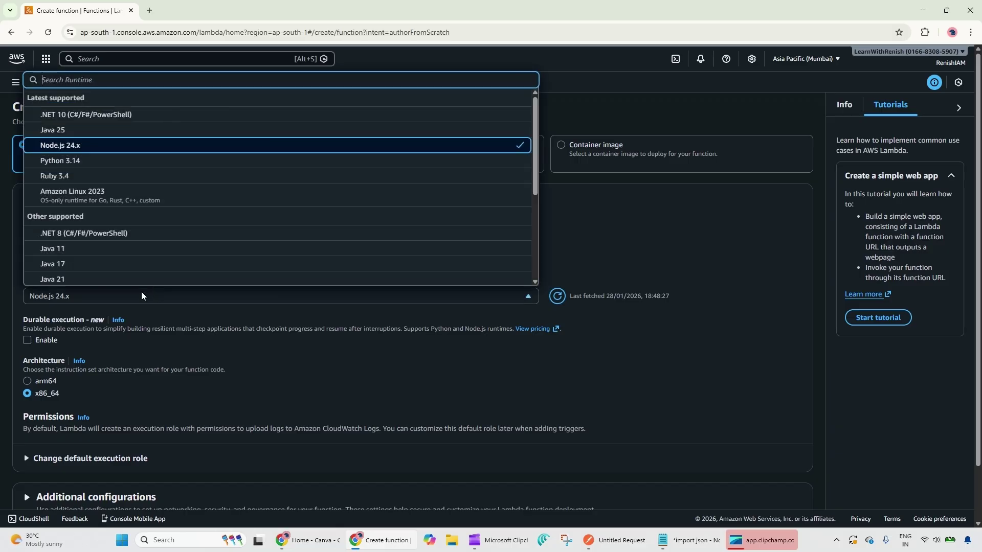
pyautogui.click(83, 161)
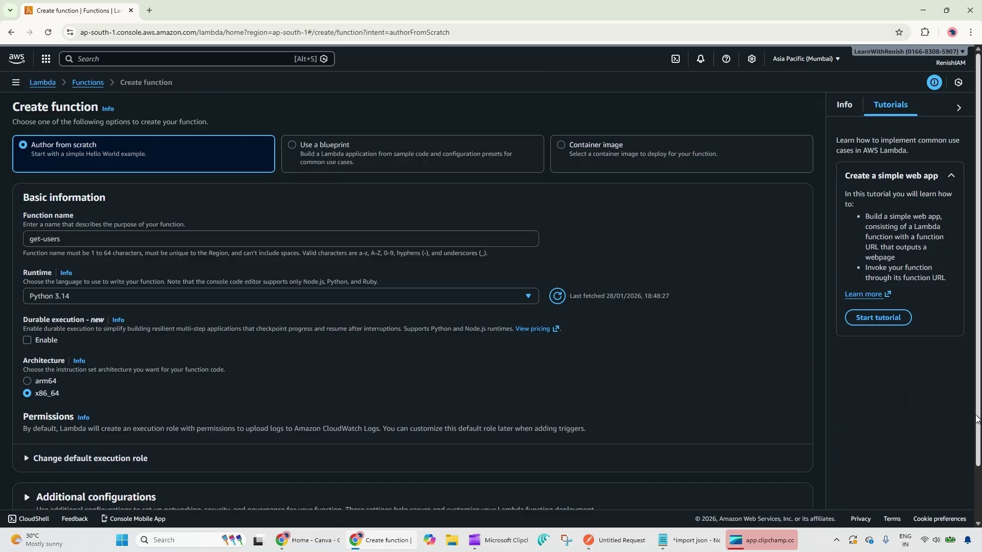
pyautogui.scroll(-2, 815, 495)
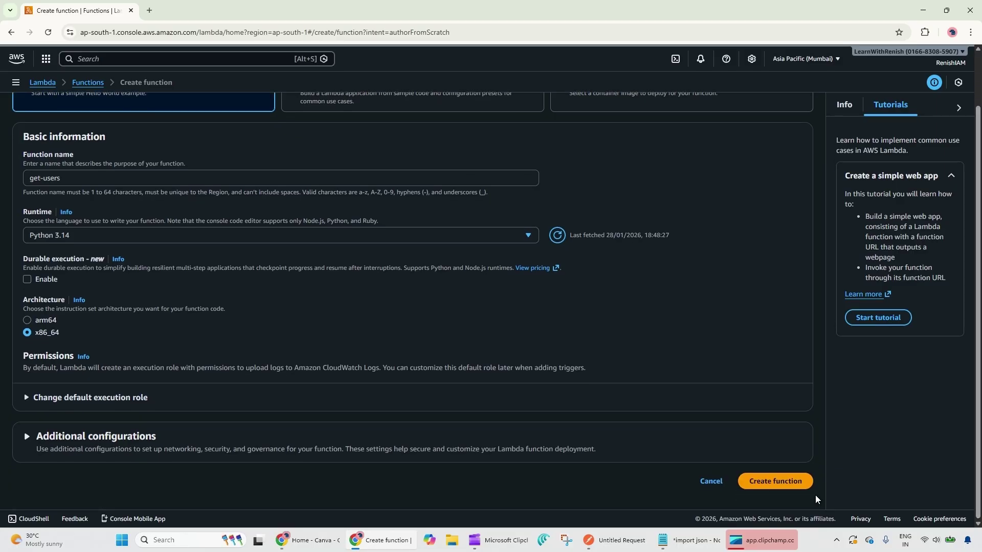
pyautogui.click(769, 483)
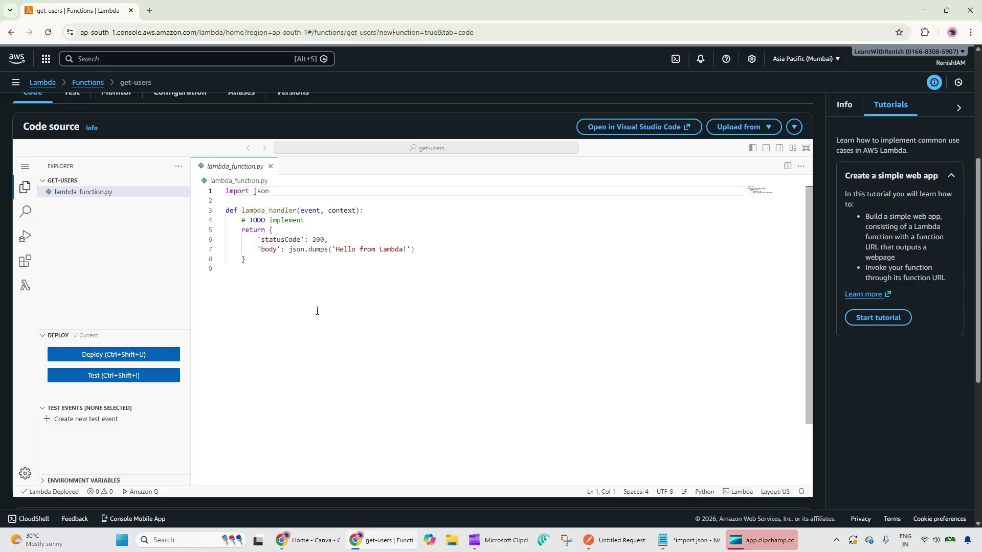
# - Search the console for API Gateway, open it in a separate browser tab and show its APIs list
pyautogui.click(102, 57)
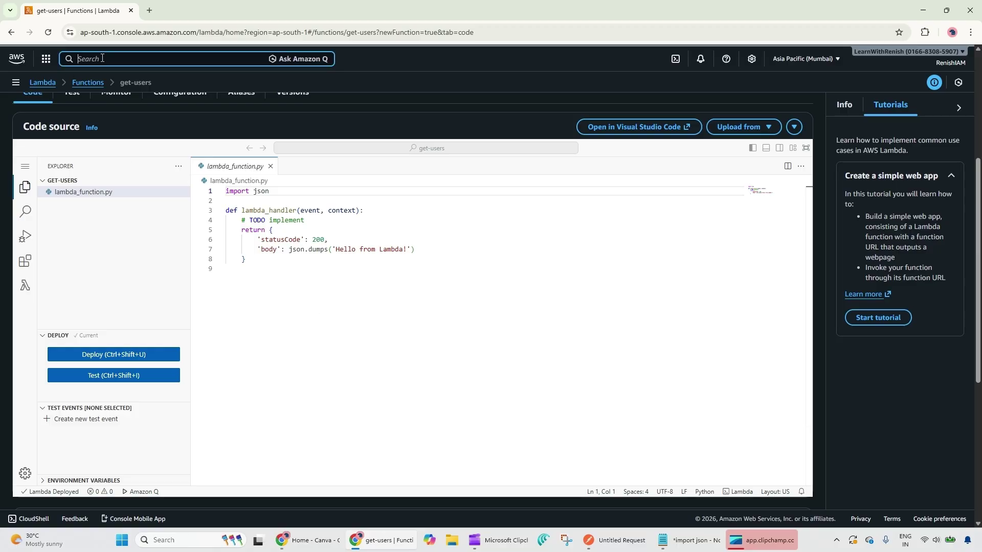
pyautogui.write('APIg')
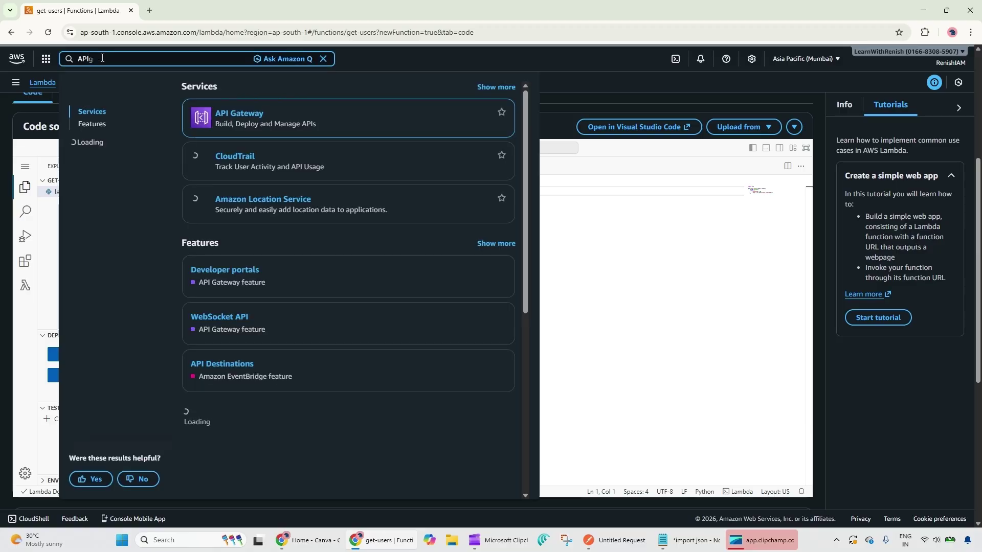
pyautogui.rightClick(229, 113)
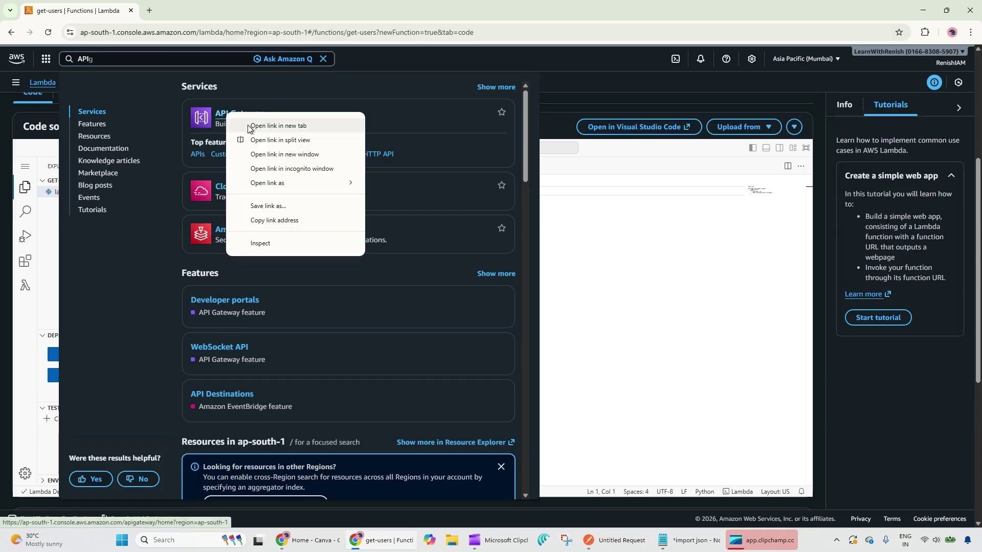
pyautogui.click(244, 122)
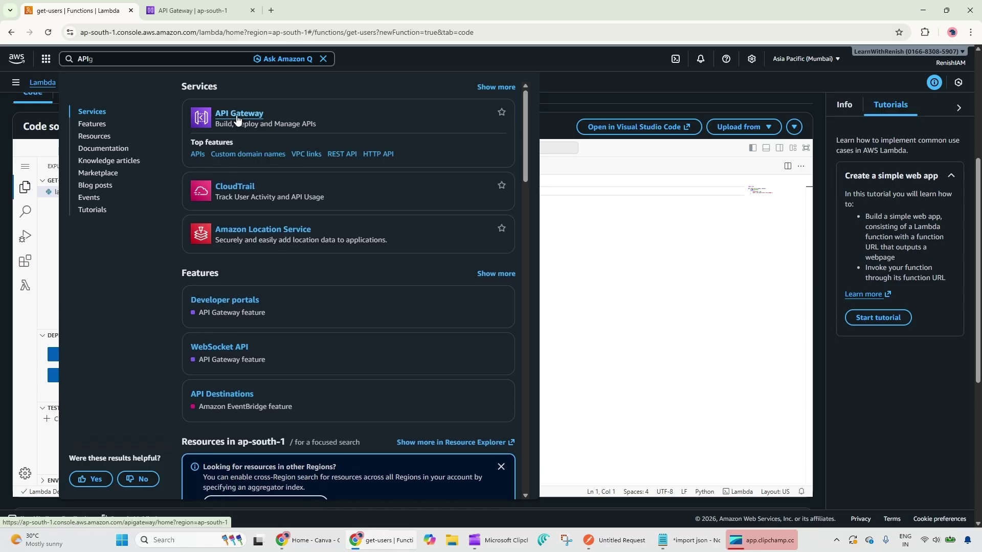
pyautogui.click(204, 11)
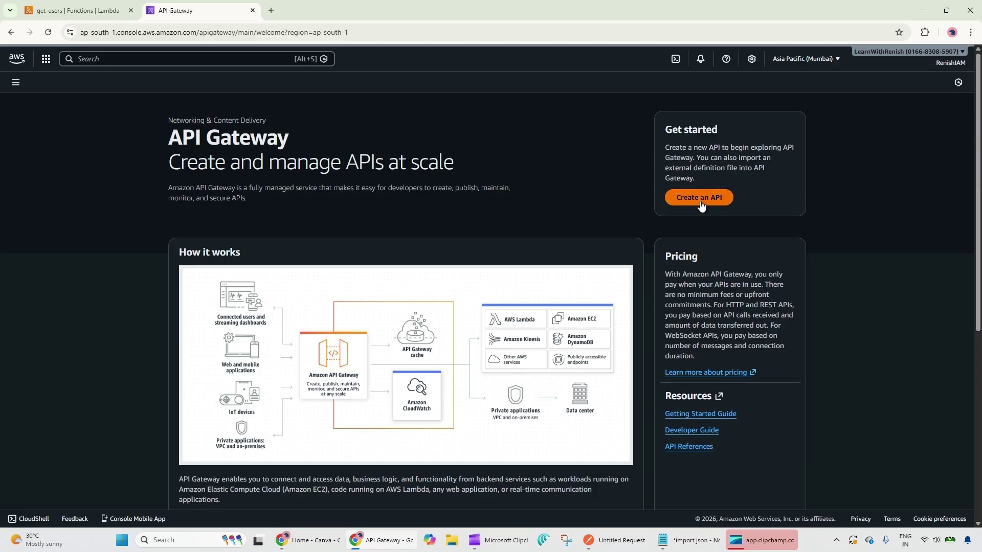
pyautogui.click(15, 82)
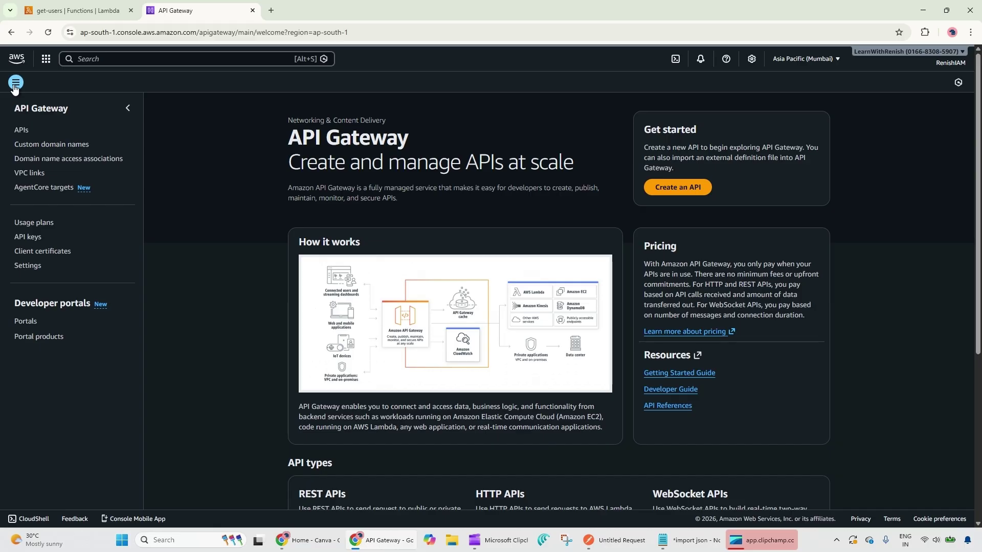
pyautogui.click(28, 134)
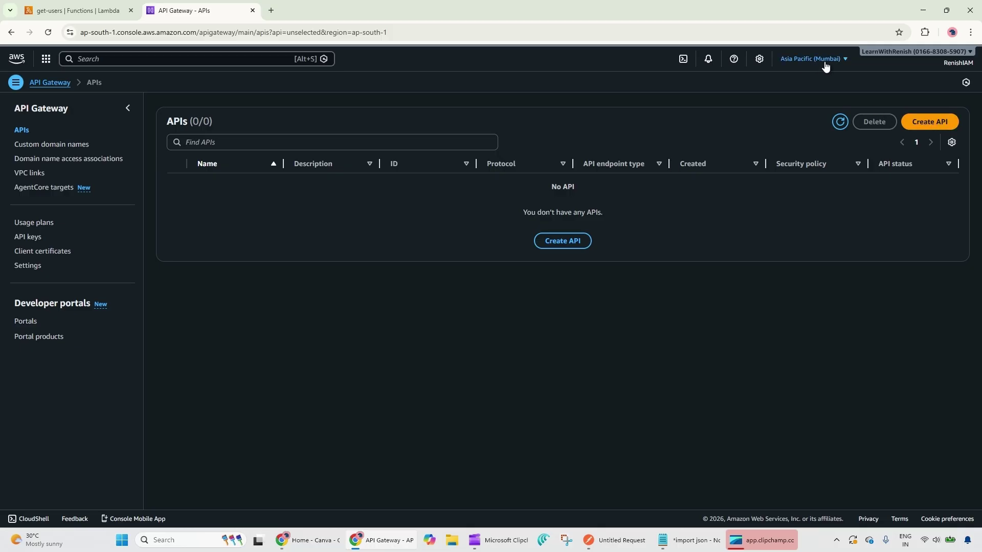
# - Create a new public REST API named sample-api
pyautogui.click(923, 124)
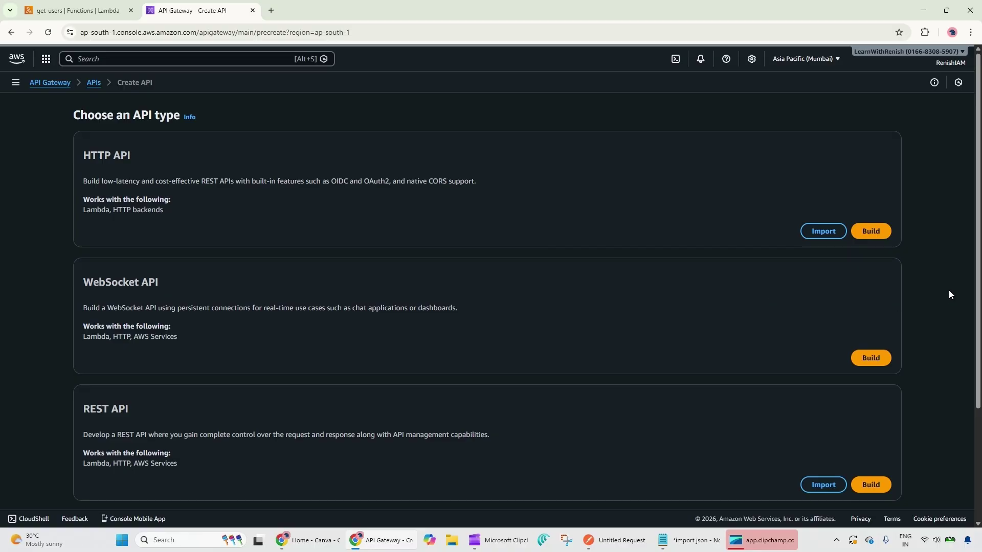
pyautogui.scroll(-3, 948, 290)
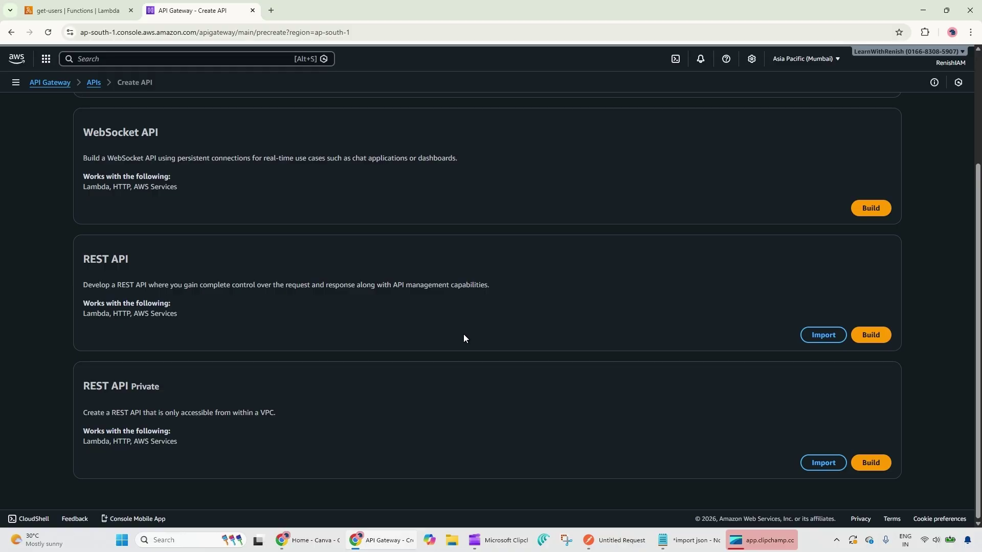
pyautogui.scroll(3, 730, 248)
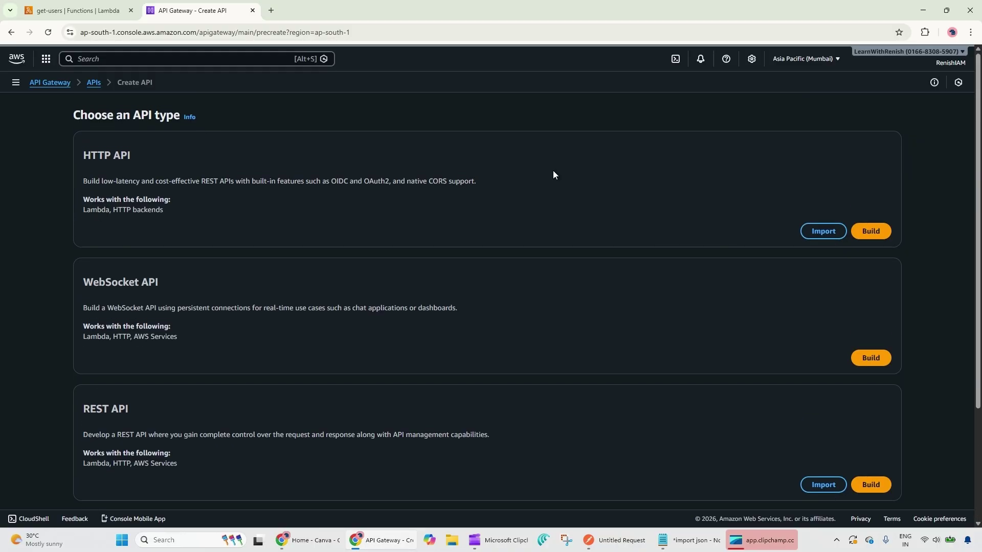
pyautogui.scroll(-3, 709, 246)
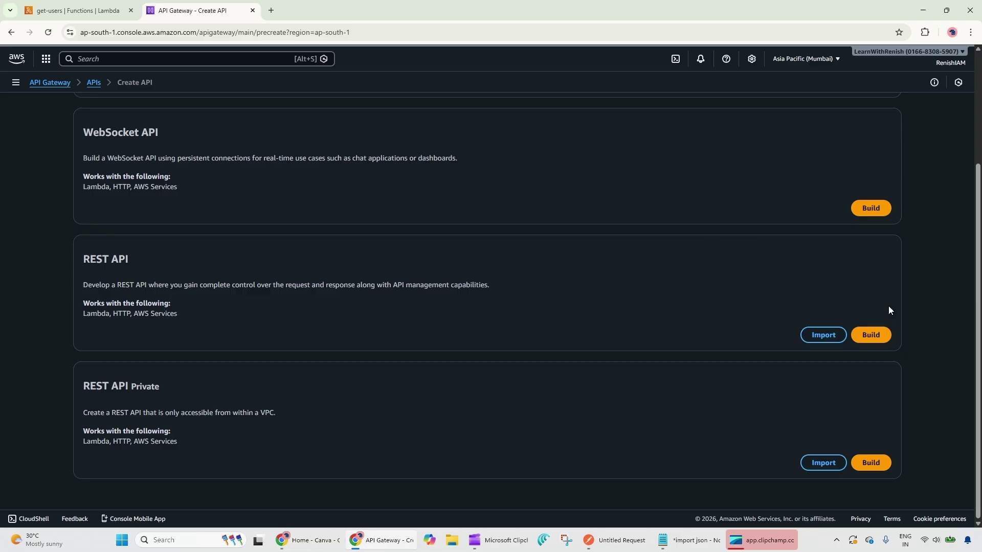
pyautogui.click(874, 335)
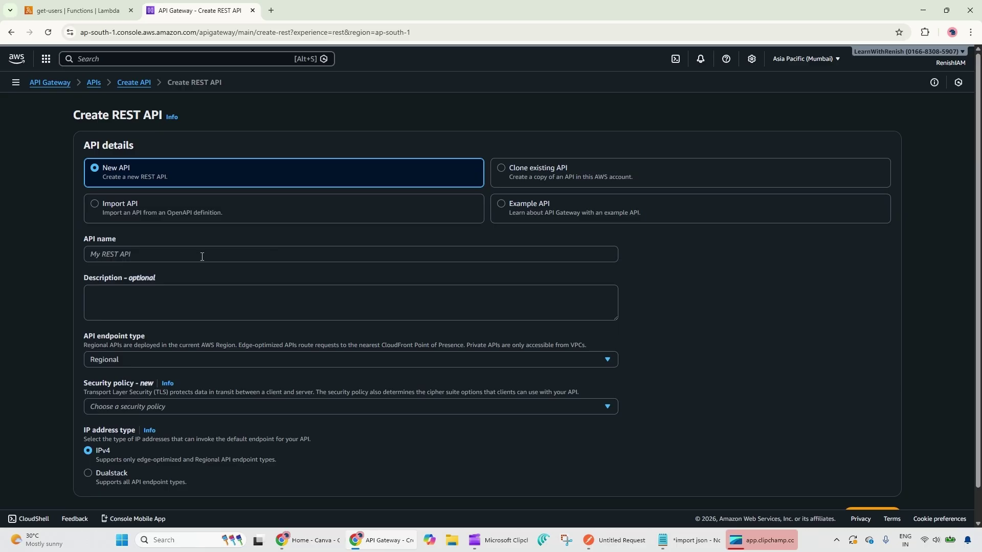
pyautogui.click(202, 256)
pyautogui.write('sa')
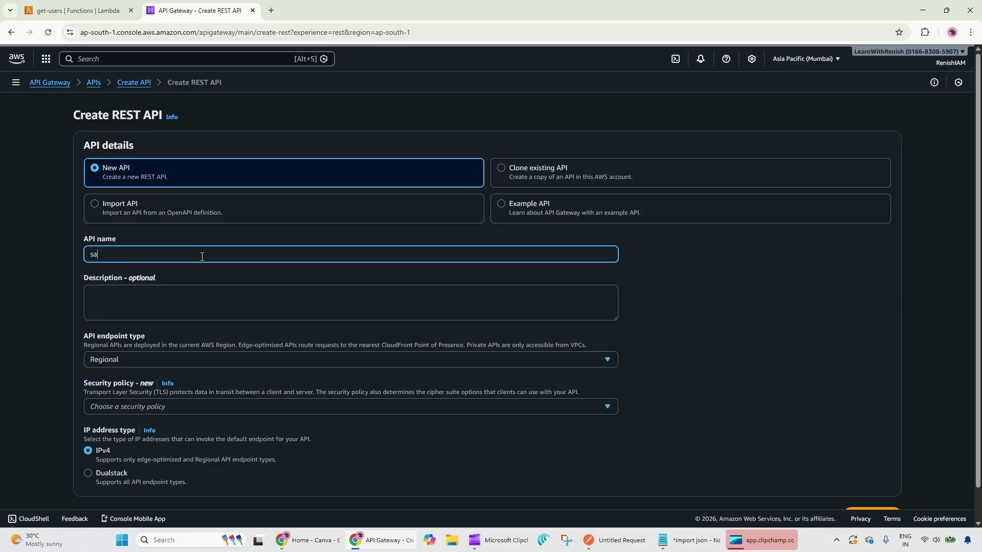
pyautogui.write('mple-apu')
pyautogui.press('BackSpace')
pyautogui.scroll(-1, 673, 320)
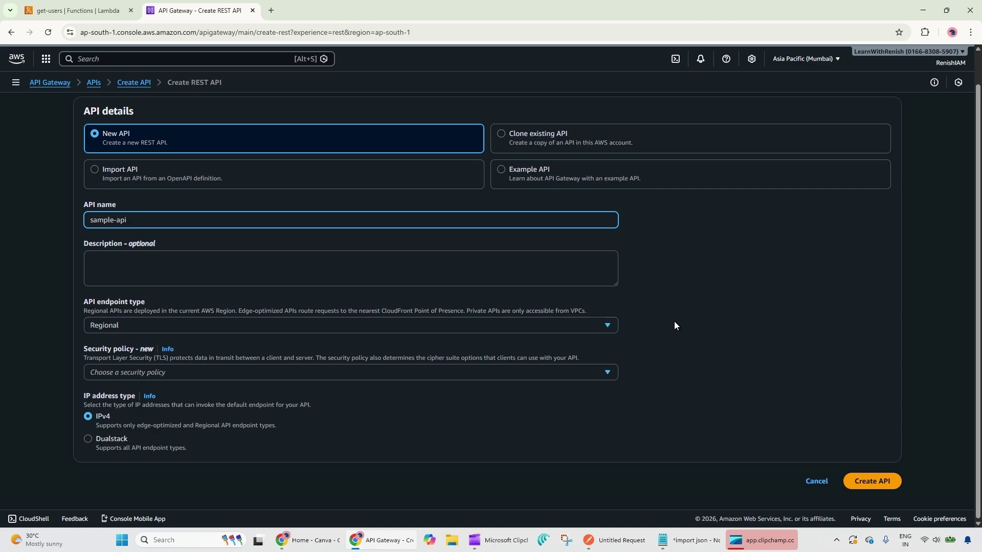
pyautogui.click(873, 484)
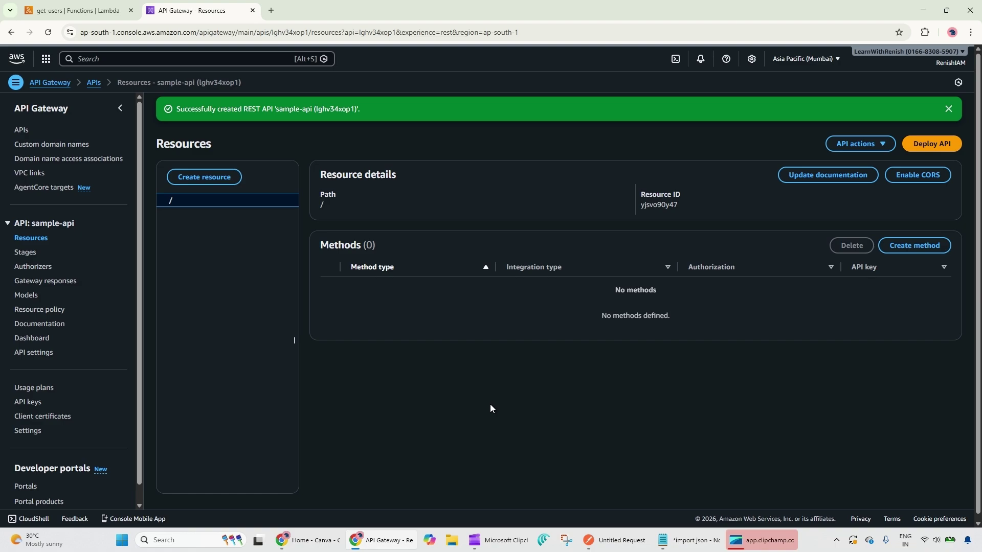
# - Create a resource named users under the root path of sample-api
pyautogui.click(948, 109)
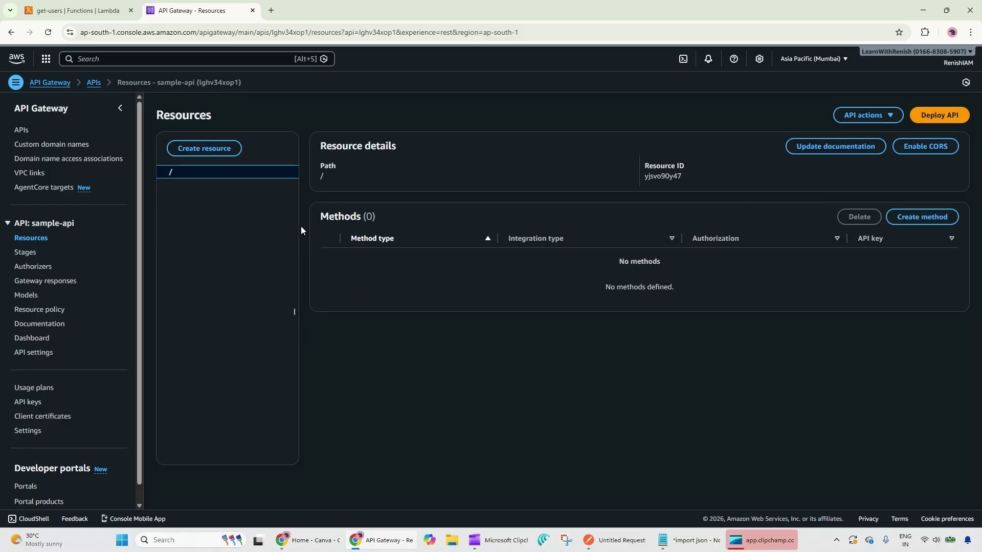
pyautogui.click(216, 151)
pyautogui.click(531, 211)
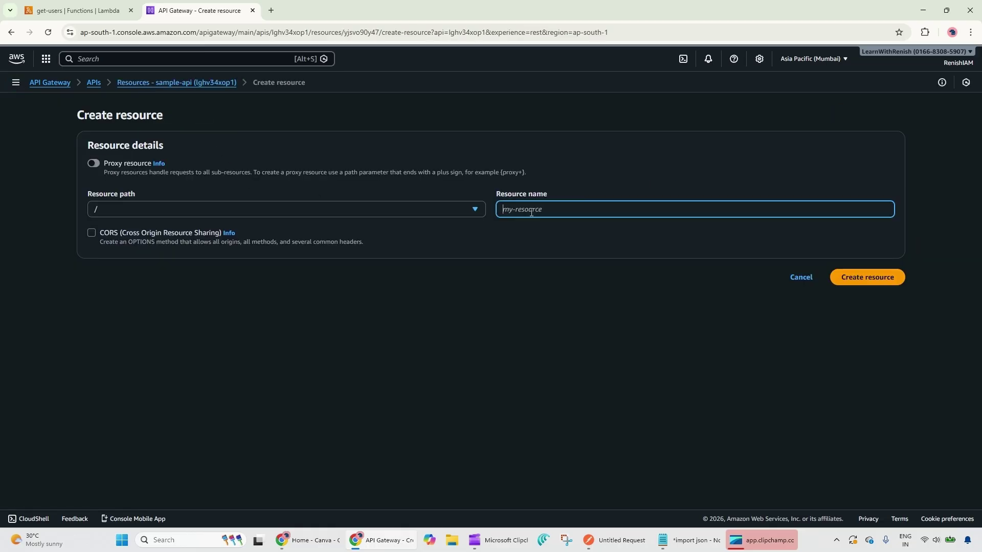
pyautogui.write('users')
pyautogui.click(866, 281)
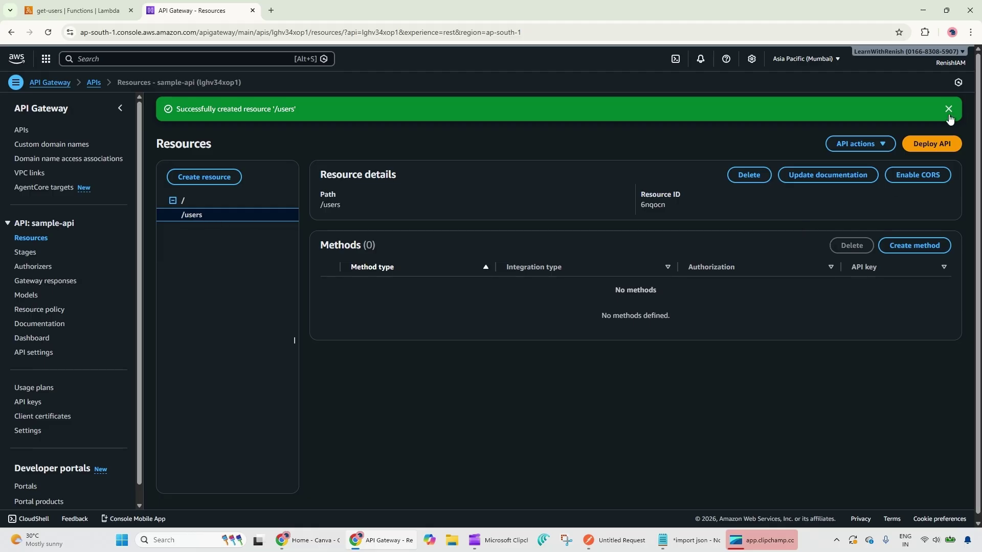
# - Start a GET method on the /users resource and enable Lambda proxy integration for it
pyautogui.click(921, 246)
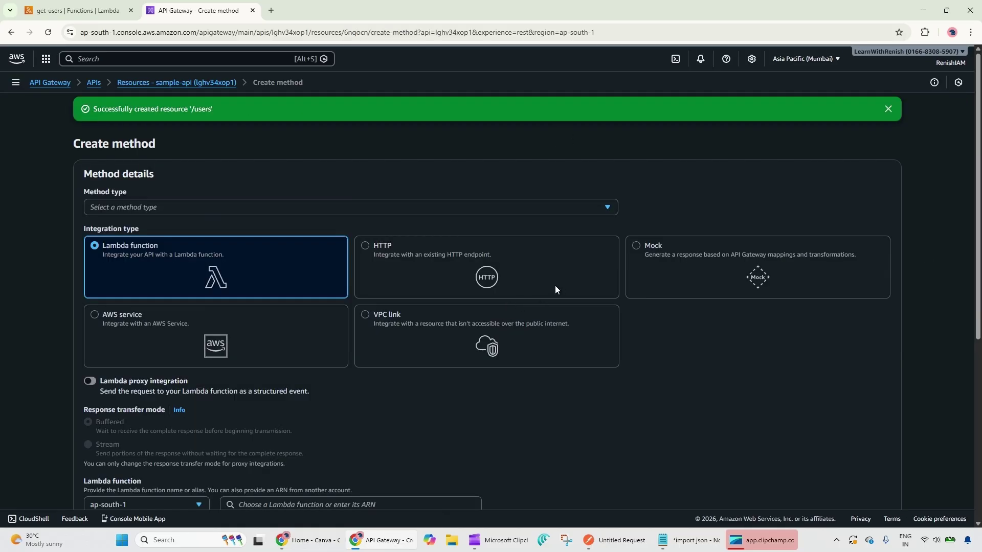
pyautogui.click(161, 207)
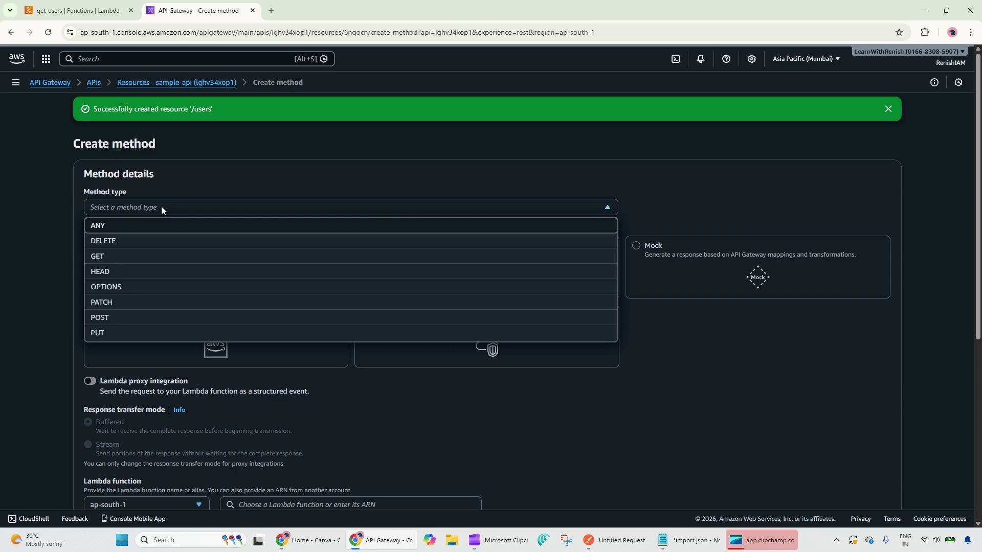
pyautogui.click(126, 257)
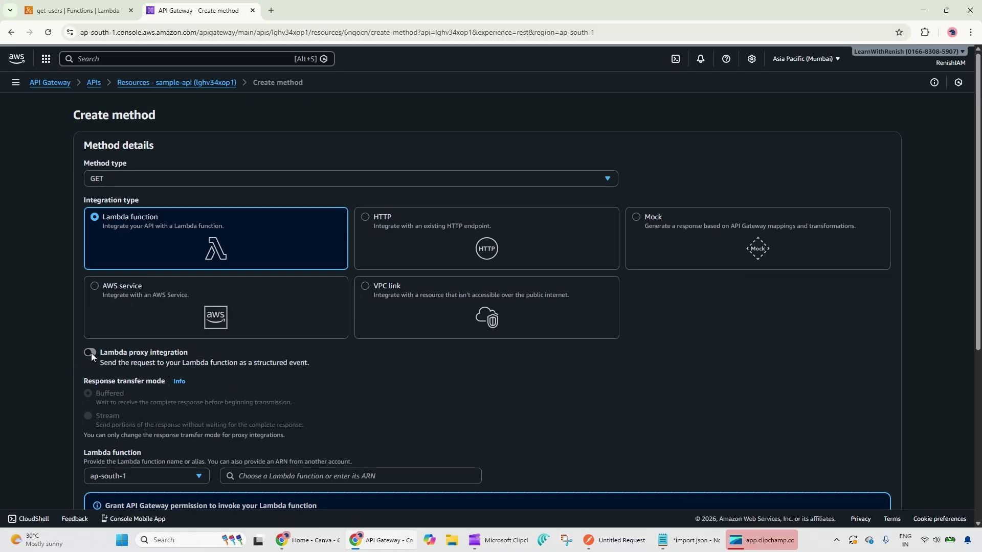
pyautogui.click(90, 352)
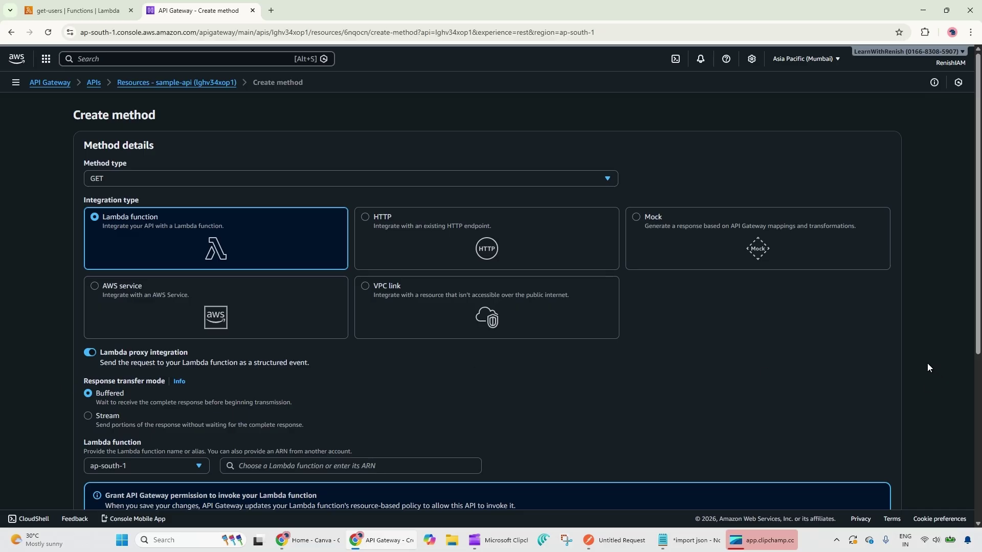
# - Choose the get-users Lambda function in ap-south-1 as the GET method's integration target
pyautogui.scroll(-4, 927, 368)
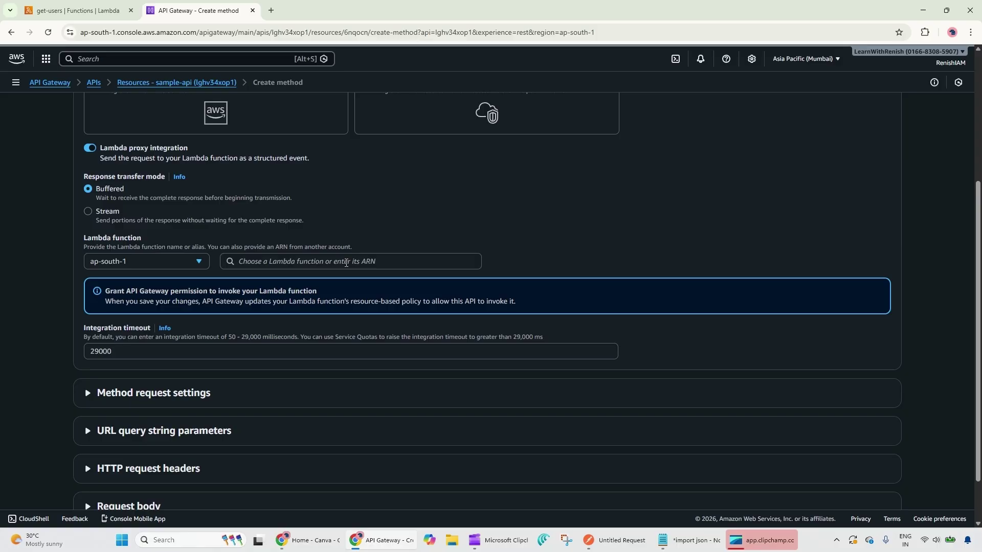
pyautogui.scroll(4, 346, 263)
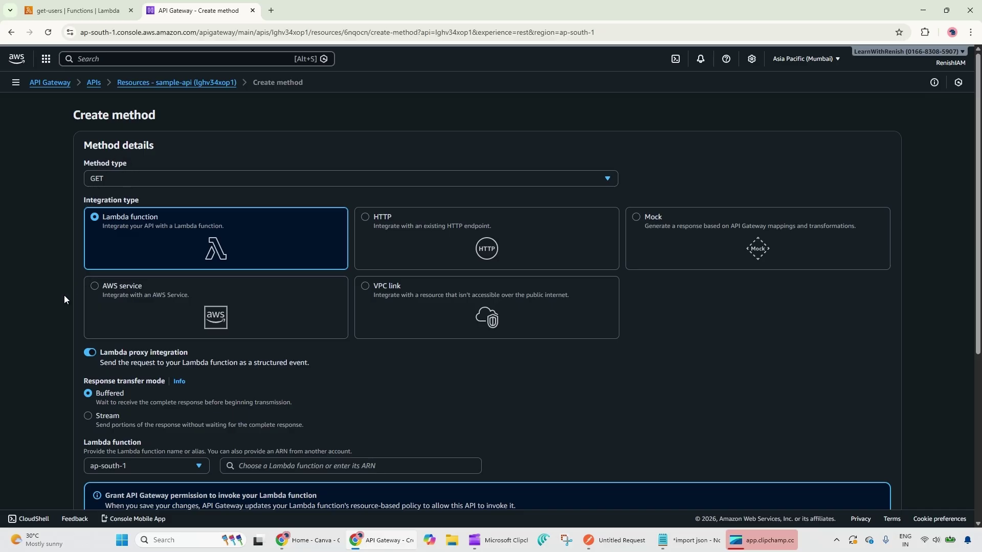
pyautogui.scroll(-1, 64, 299)
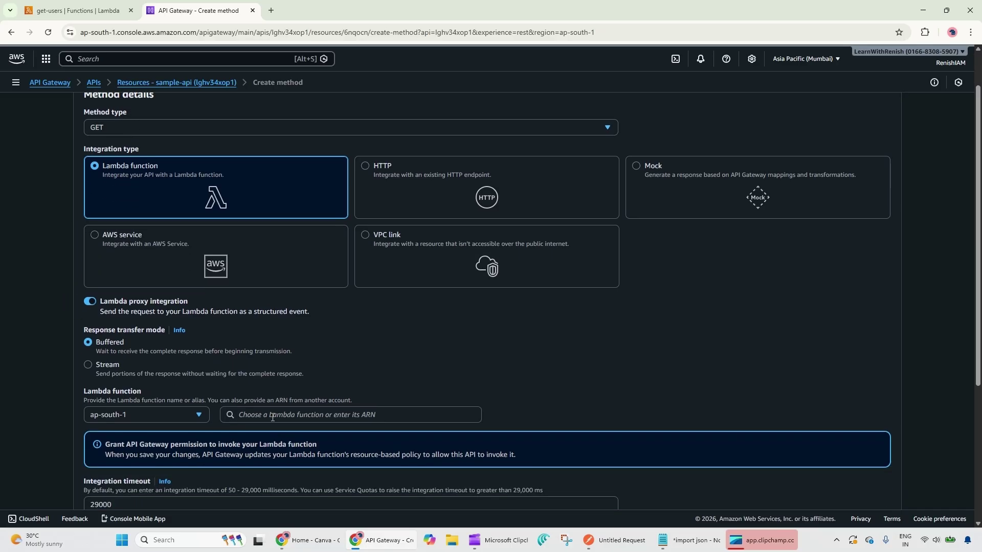
pyautogui.click(272, 416)
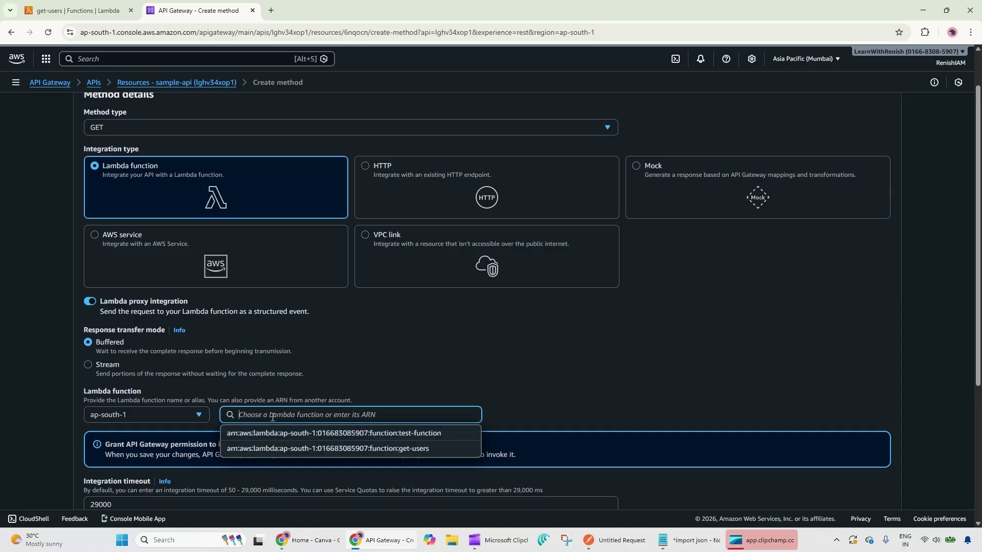
pyautogui.click(394, 450)
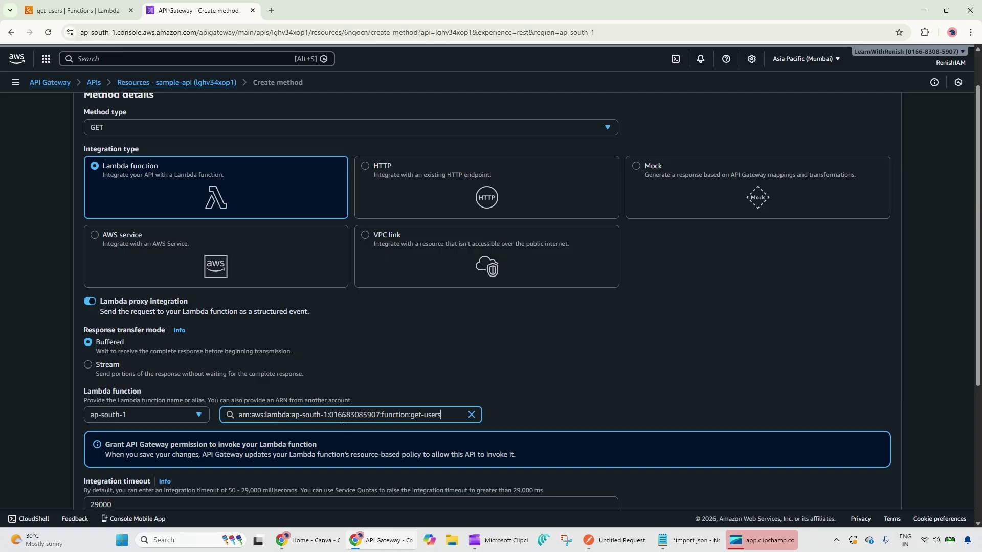
# - Review the default handler code and its return block in the get-users Lambda function
pyautogui.click(79, 10)
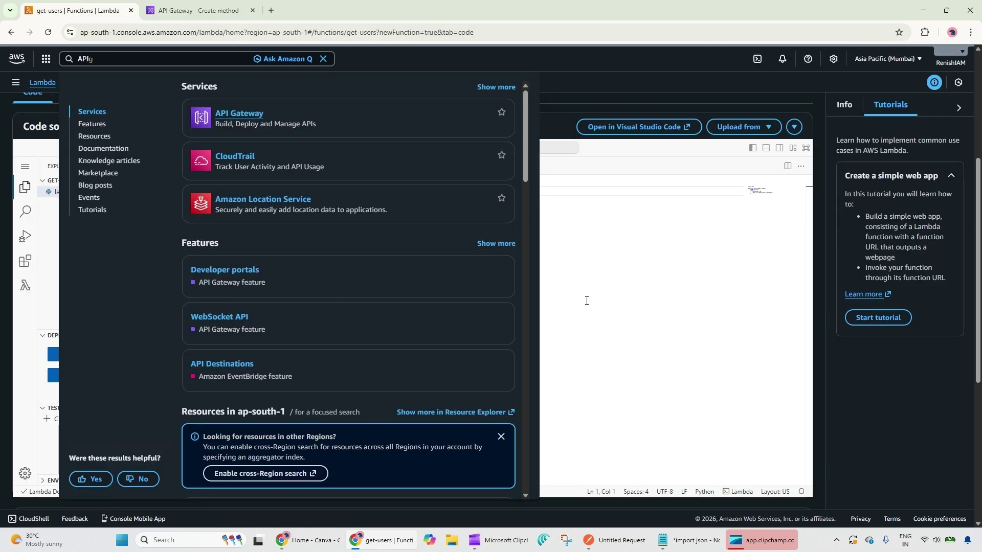
pyautogui.click(729, 249)
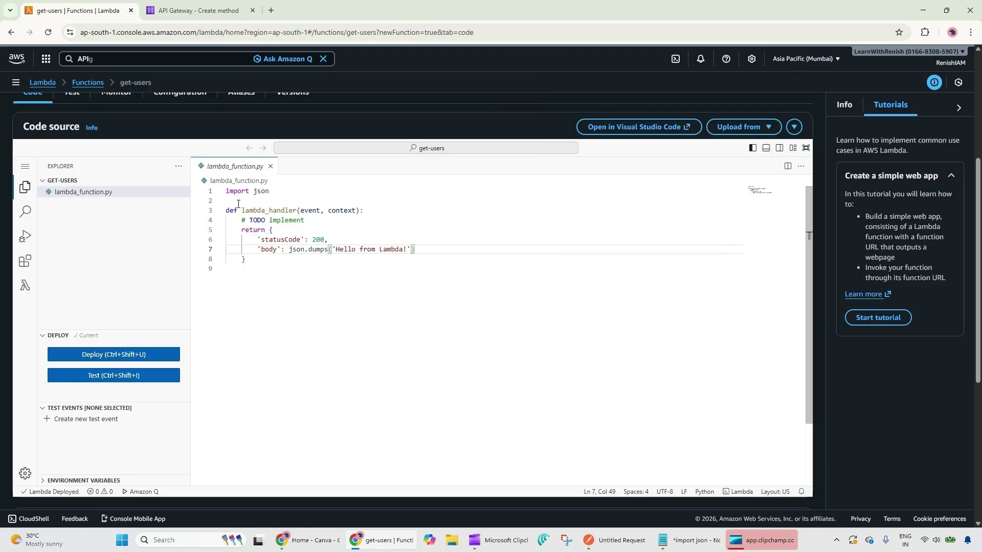
pyautogui.moveTo(265, 268); pyautogui.dragTo(226, 210)
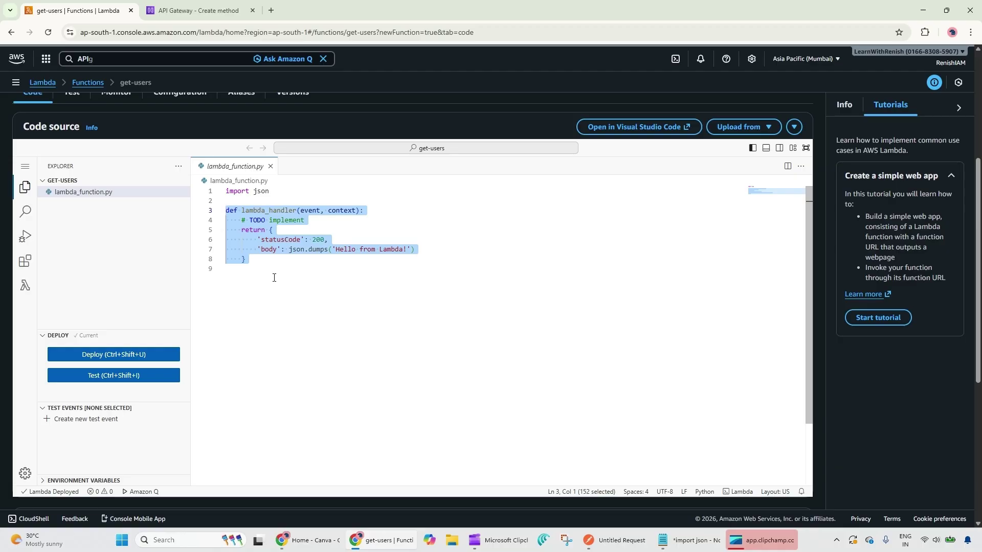
pyautogui.moveTo(258, 277); pyautogui.dragTo(219, 216)
pyautogui.moveTo(254, 259); pyautogui.dragTo(212, 234)
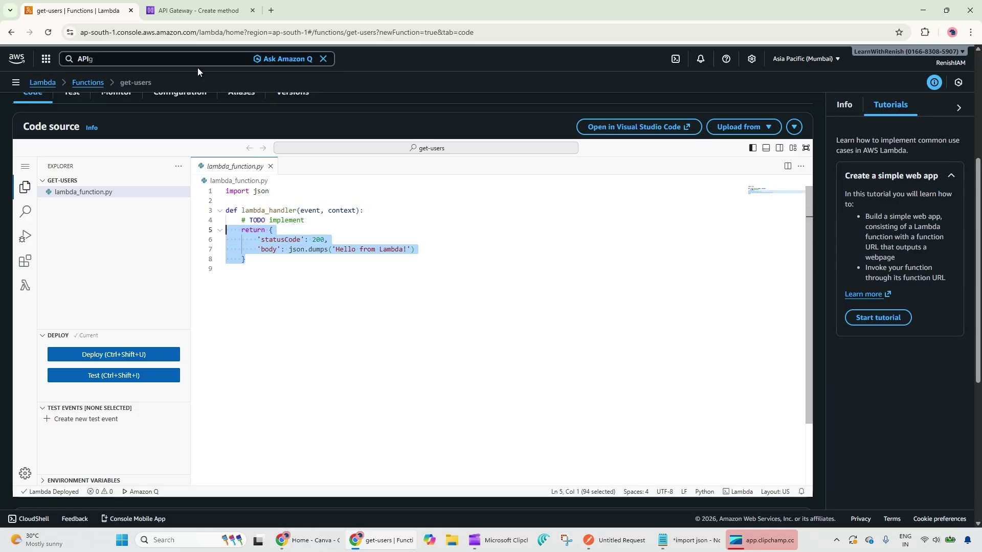
# - Return to the API Gateway method setup, reselect the get-users function and create the GET method on /users
pyautogui.click(194, 11)
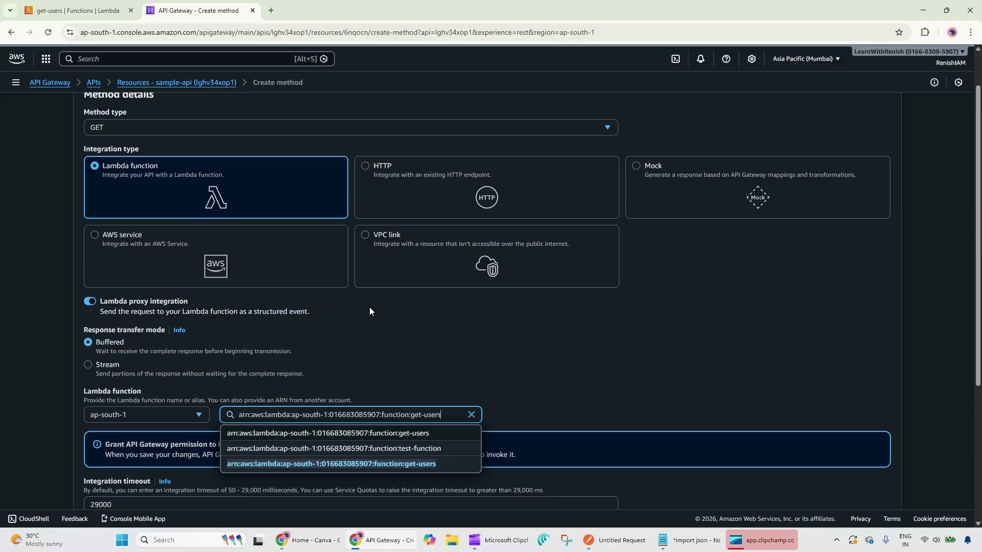
pyautogui.click(408, 464)
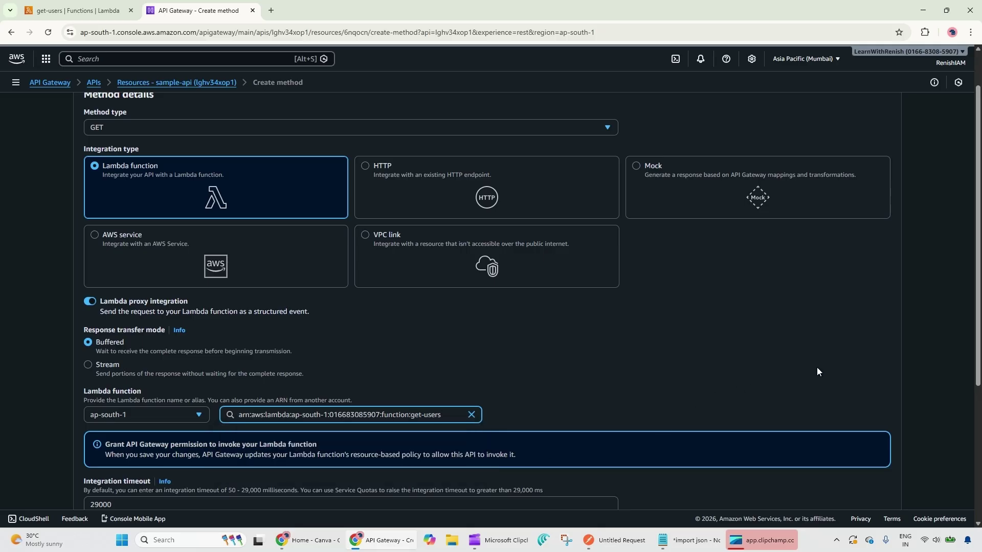
pyautogui.scroll(-4, 817, 367)
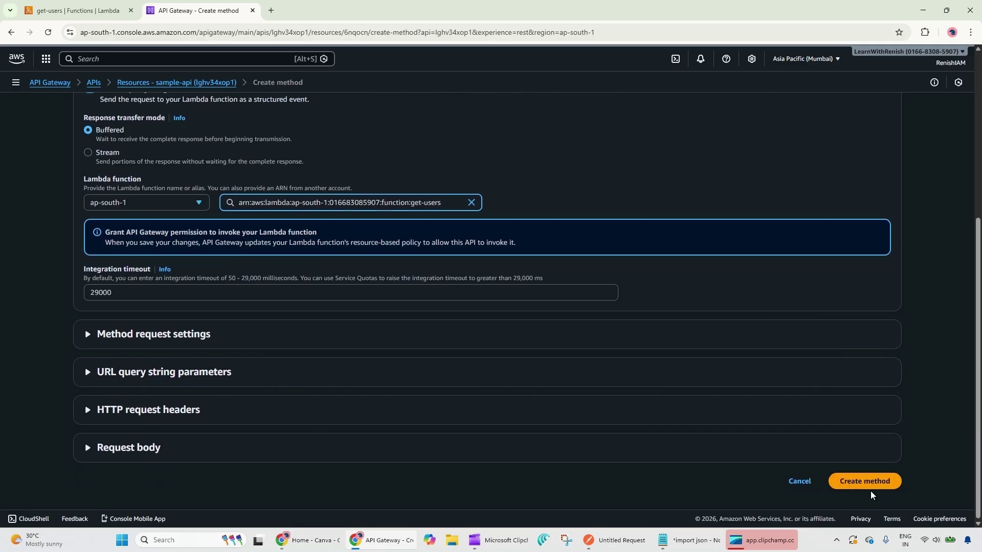
pyautogui.click(867, 486)
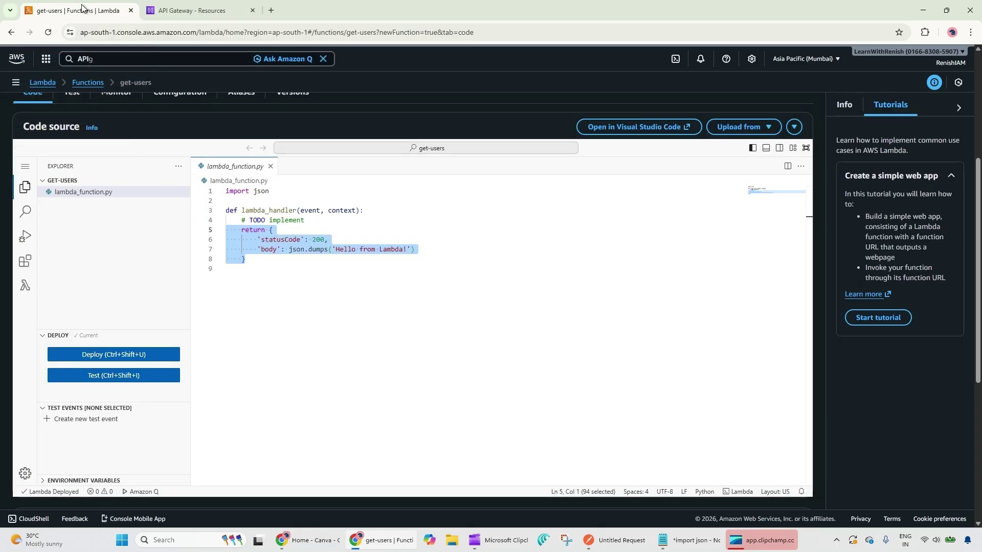
# - Switch to Notepad and copy all the code from the first import json note
pyautogui.click(688, 540)
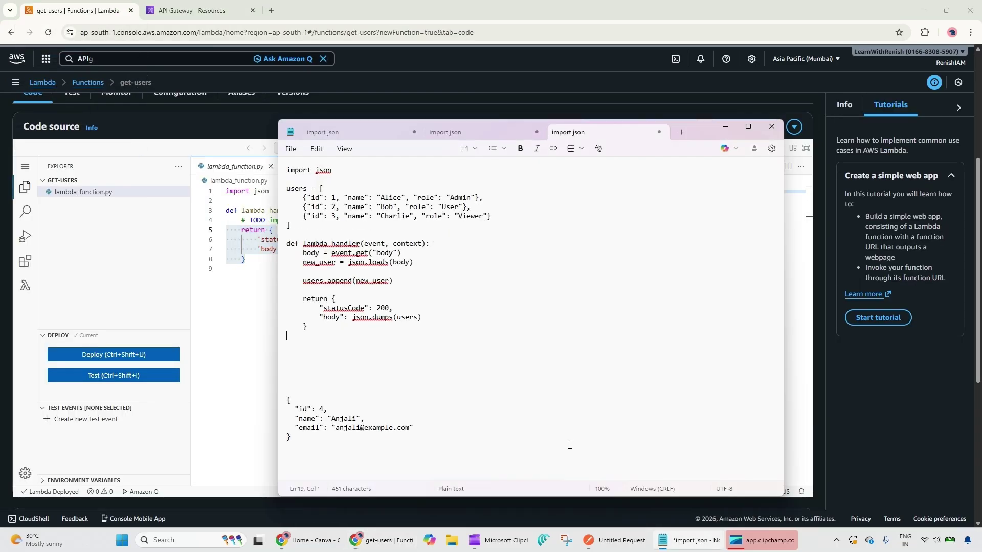
pyautogui.click(327, 132)
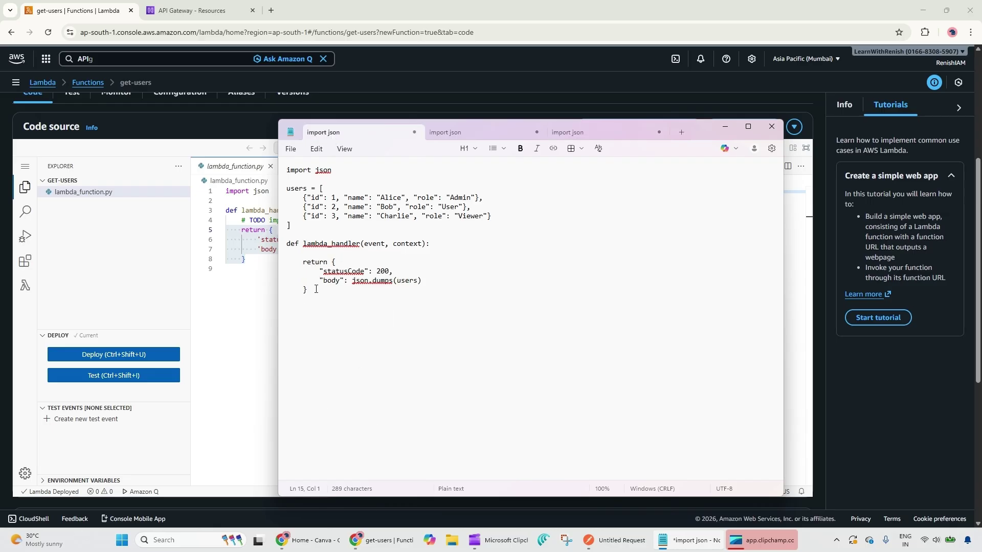
pyautogui.moveTo(315, 288); pyautogui.dragTo(271, 170)
pyautogui.hotkey('ctrl', 'c')
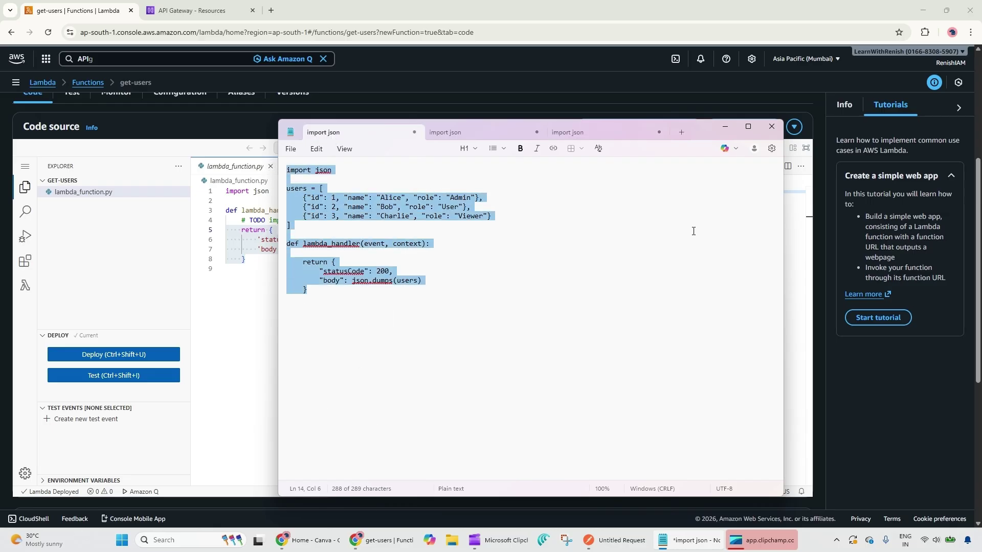
# - Replace all the code in the get-users function's lambda_function.py with the copied users-list code
pyautogui.click(725, 127)
pyautogui.click(265, 268)
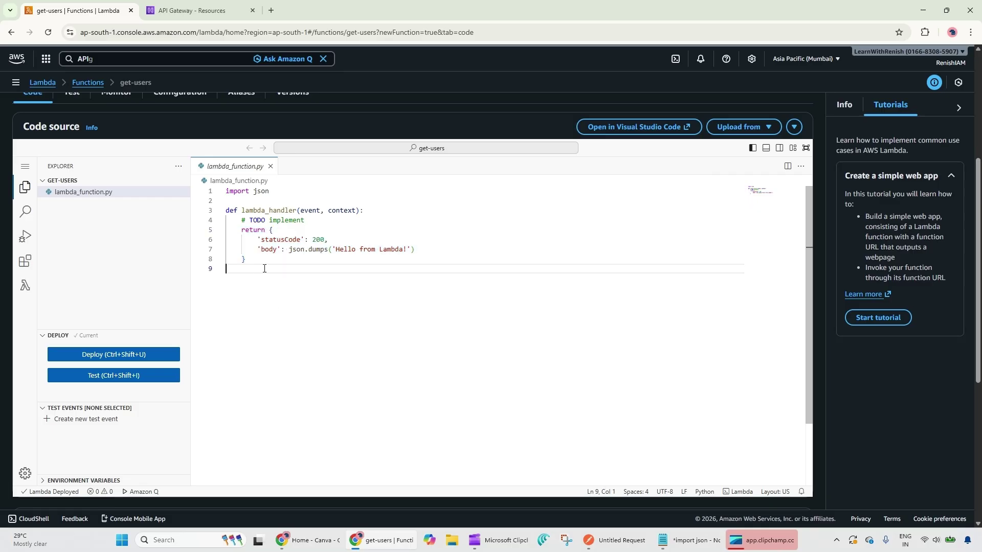
pyautogui.hotkey('ctrl', 'a')
pyautogui.hotkey('ctrl', 'v')
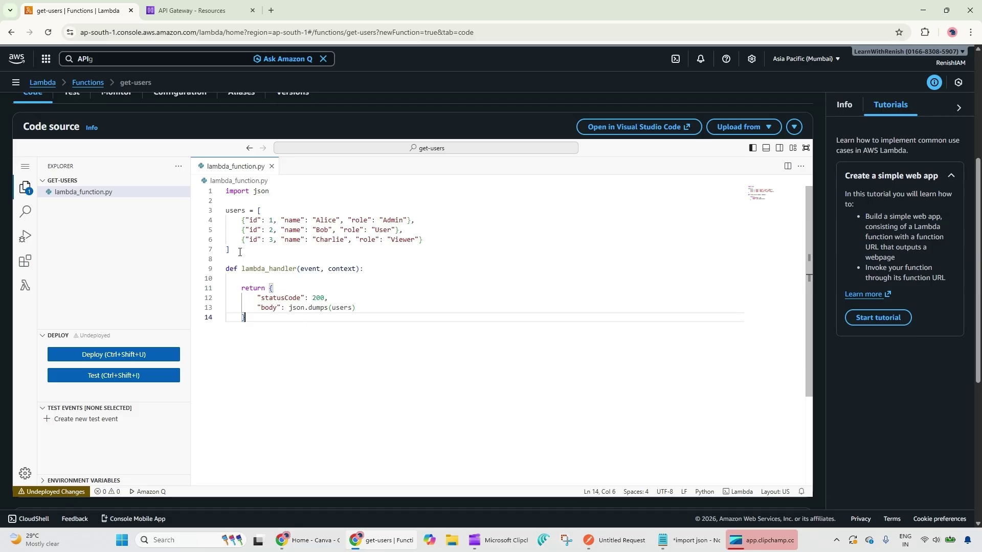
# - Examine the users list in lambda_function.py and how the handler's return body serializes it with json.dumps
pyautogui.moveTo(236, 249); pyautogui.dragTo(220, 213)
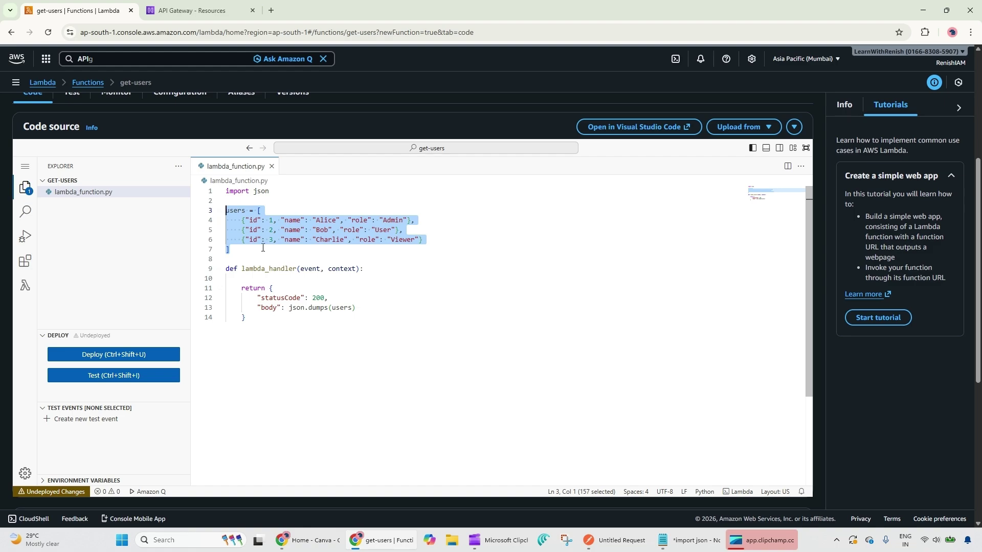
pyautogui.click(248, 251)
pyautogui.moveTo(248, 252); pyautogui.dragTo(225, 211)
pyautogui.click(271, 257)
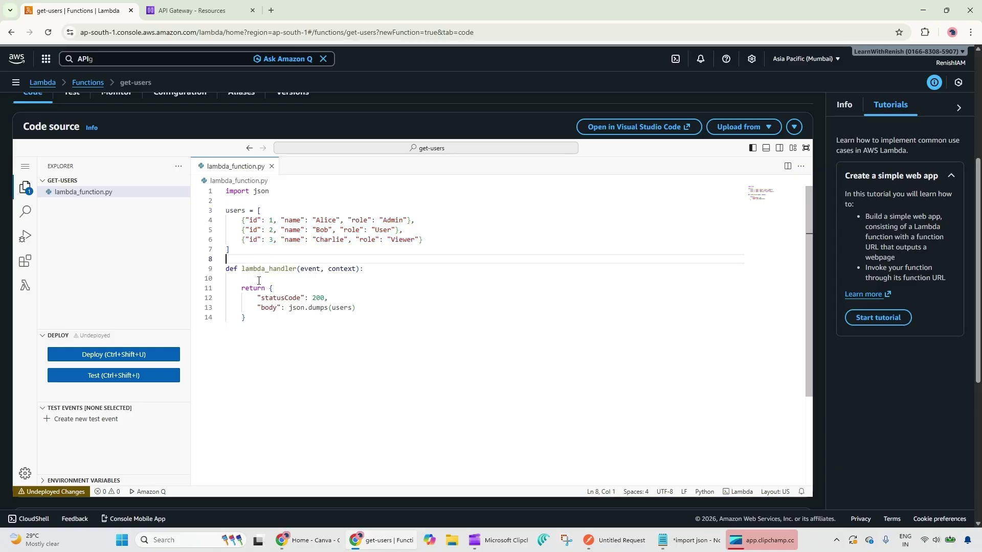
pyautogui.doubleClick(339, 307)
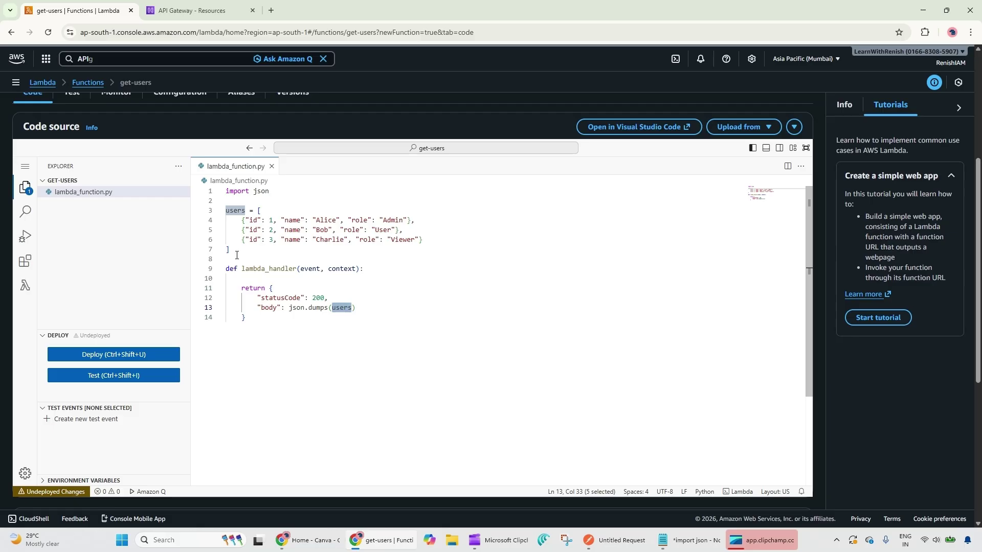
pyautogui.moveTo(231, 250); pyautogui.dragTo(225, 211)
pyautogui.doubleClick(340, 307)
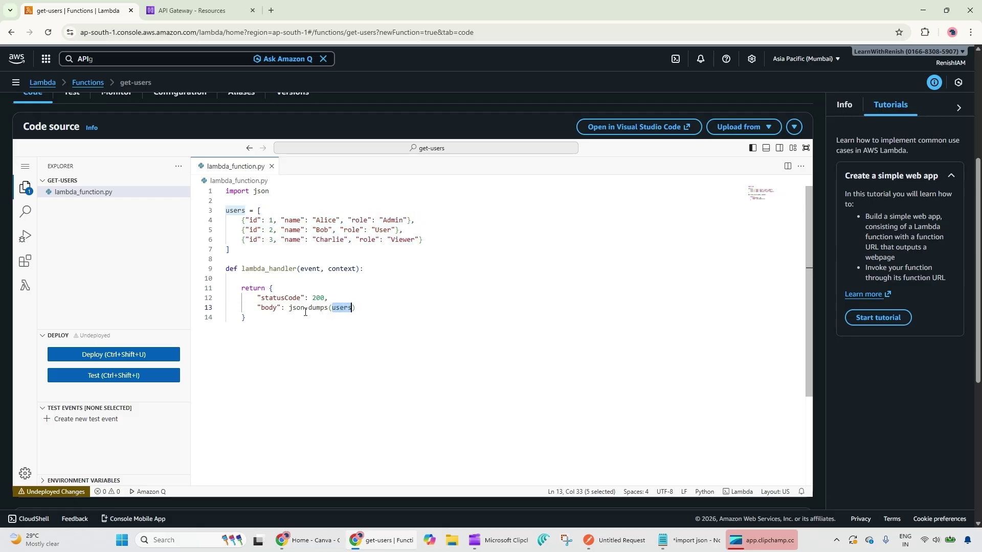
pyautogui.doubleClick(252, 288)
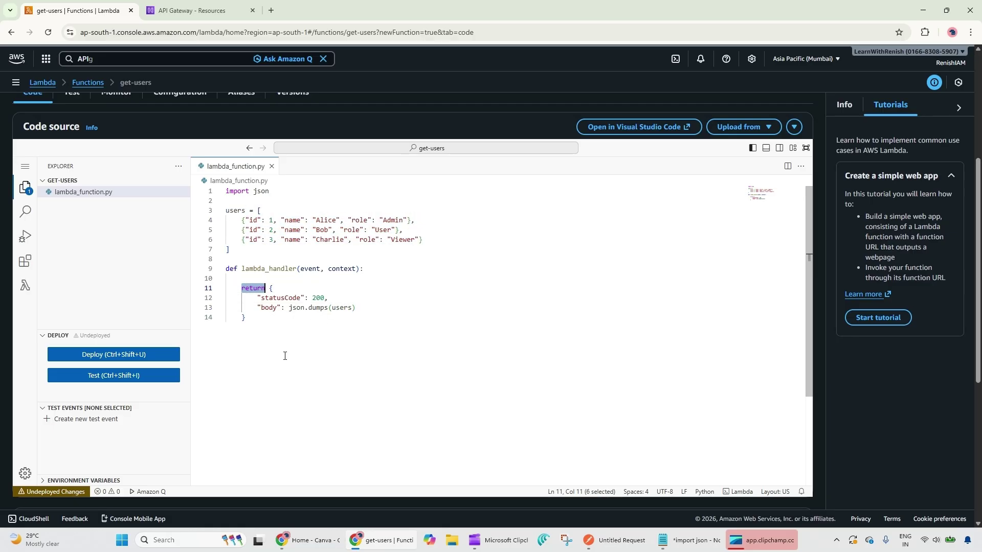
pyautogui.doubleClick(333, 307)
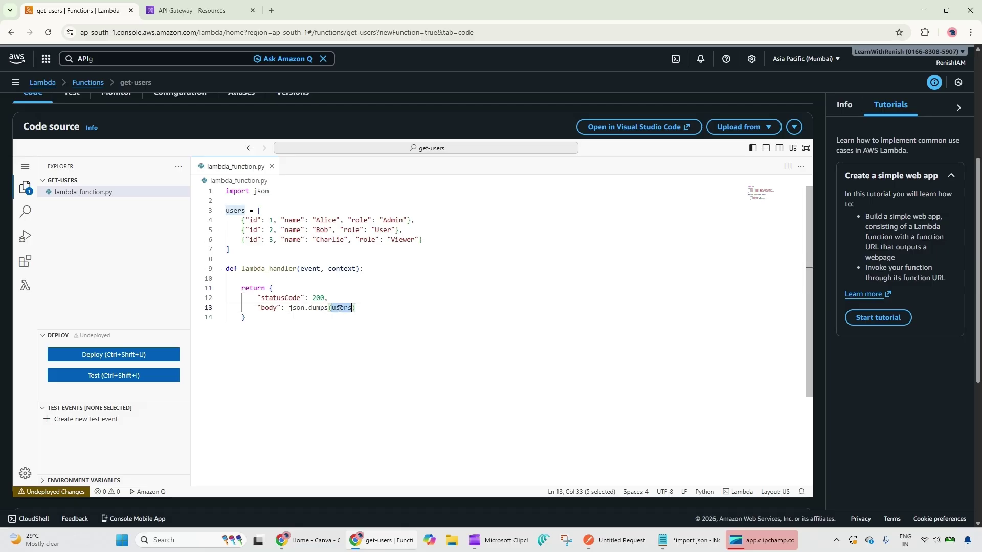
pyautogui.moveTo(231, 249); pyautogui.dragTo(219, 213)
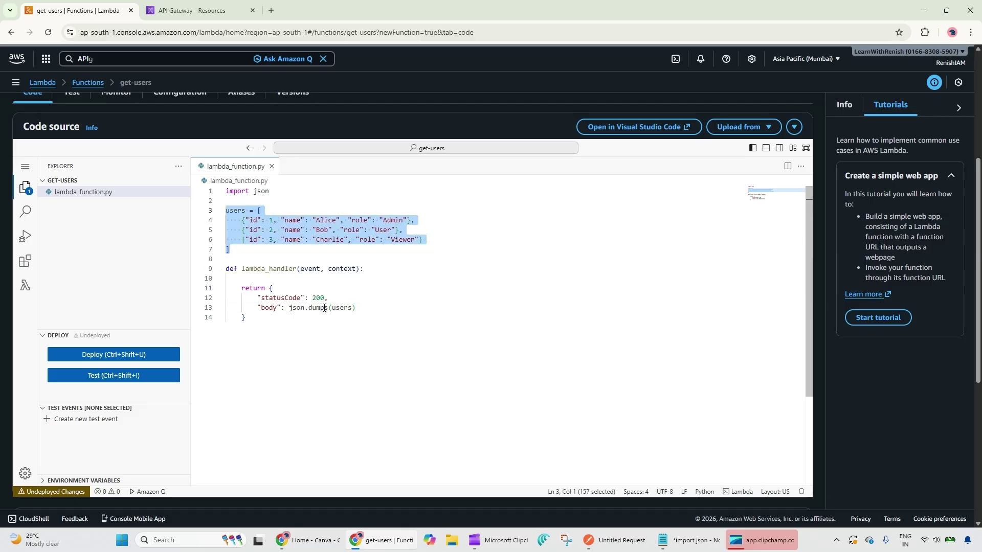
pyautogui.doubleClick(341, 307)
pyautogui.click(194, 8)
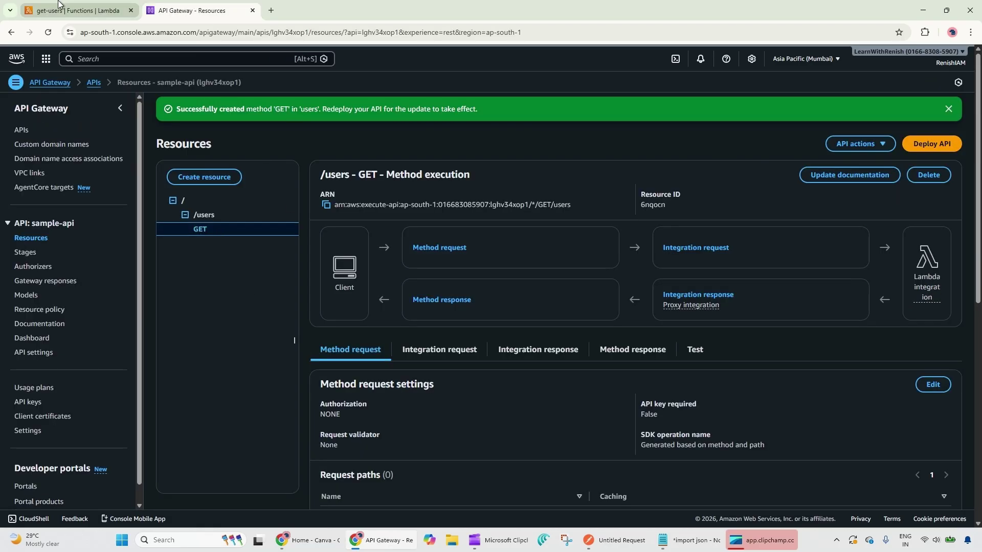
pyautogui.click(78, 10)
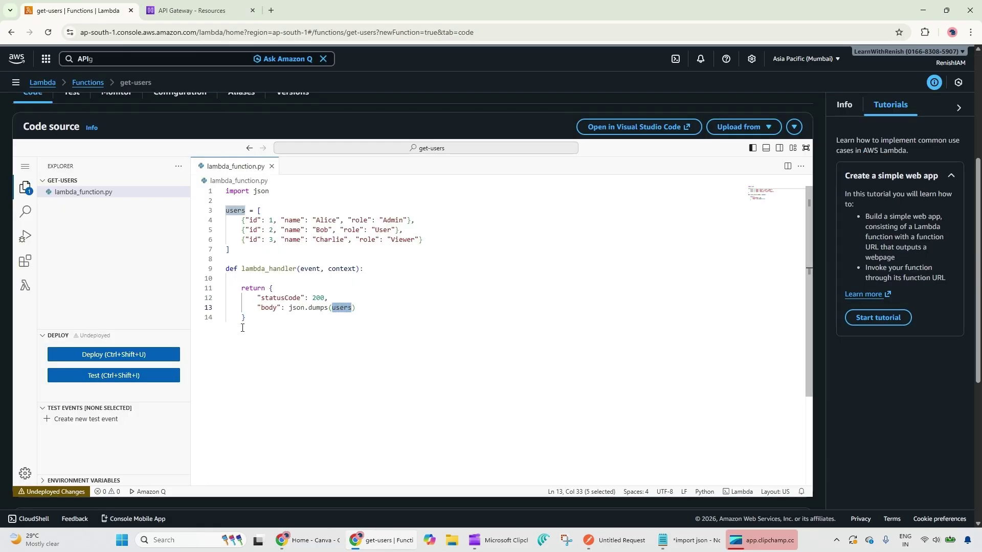
# - Compare the lambda_handler function and the lambda_function.py file name with the Handler value in the runtime settings
pyautogui.click(249, 270)
pyautogui.doubleClick(249, 270)
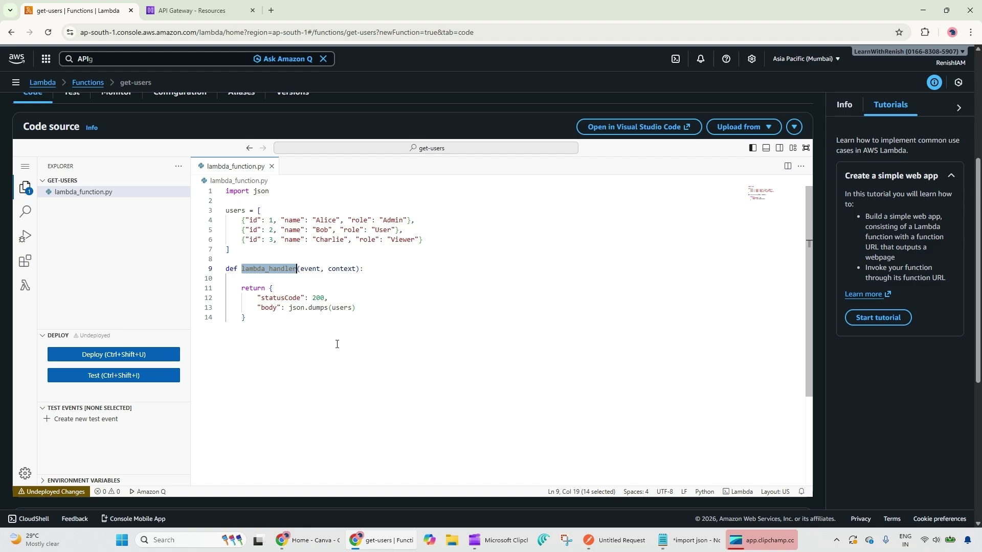
pyautogui.scroll(-2, 337, 344)
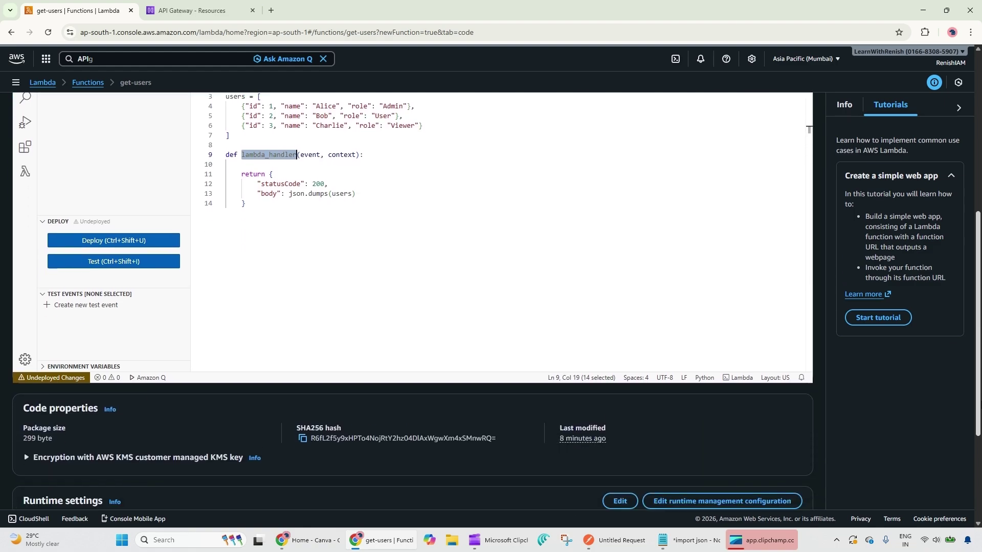
pyautogui.scroll(-3, 408, 417)
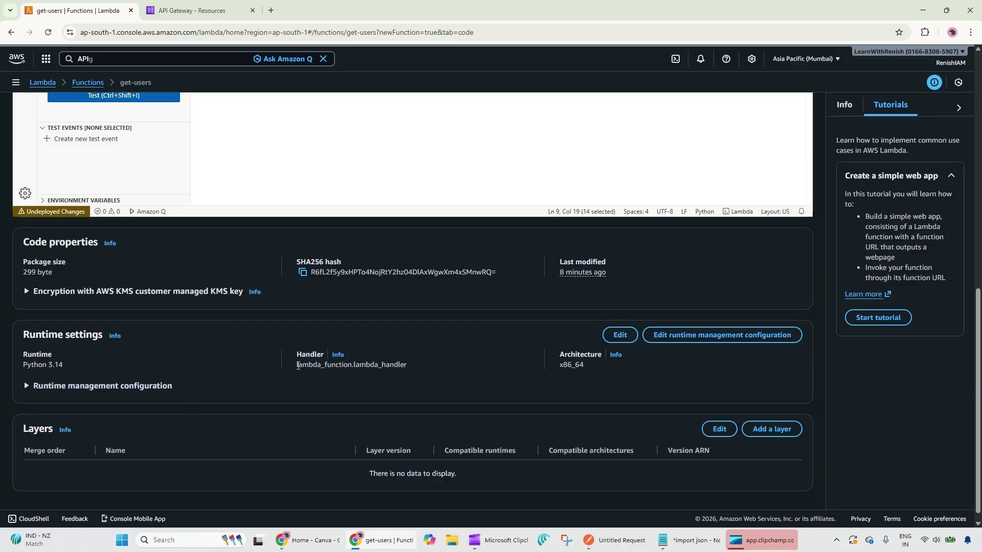
pyautogui.moveTo(298, 364); pyautogui.dragTo(411, 367)
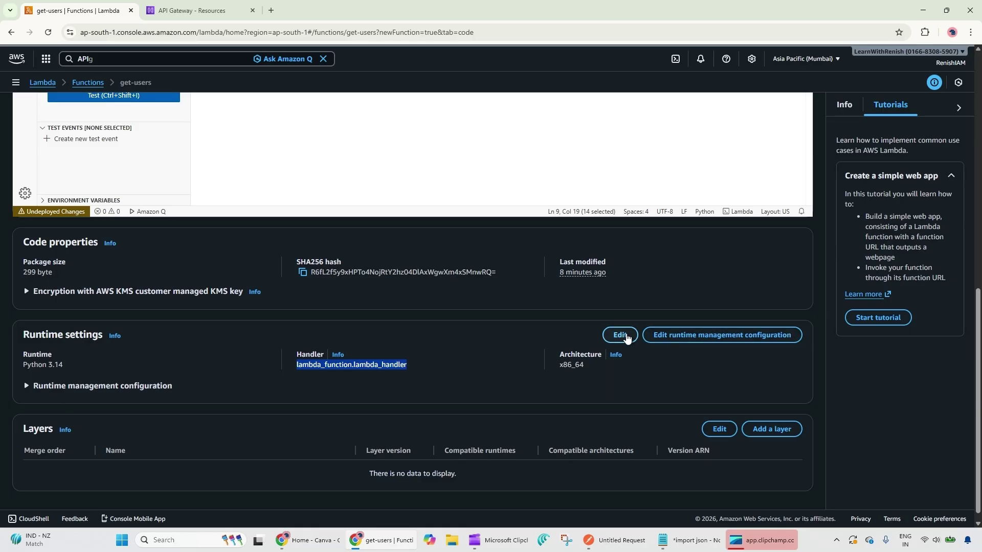
pyautogui.click(348, 375)
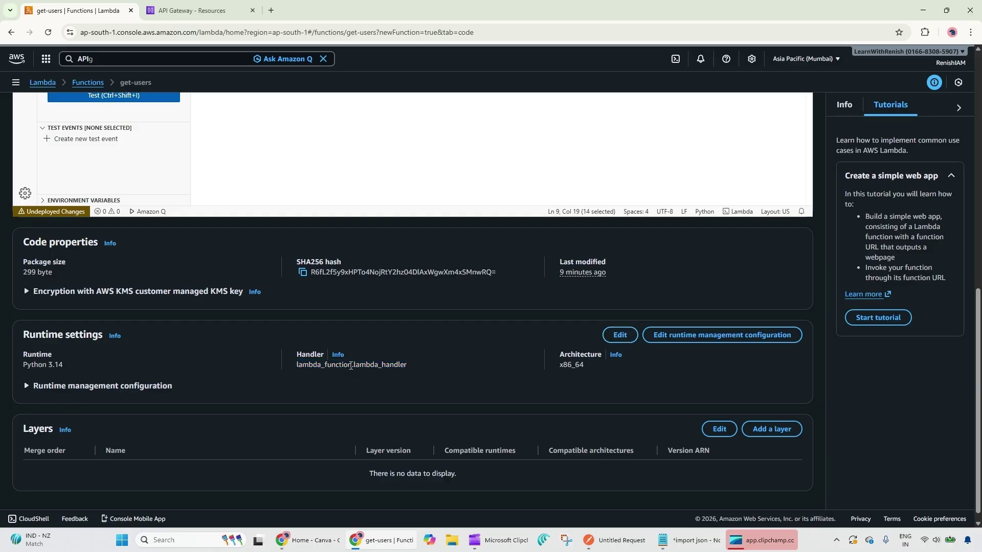
pyautogui.moveTo(351, 367); pyautogui.dragTo(292, 368)
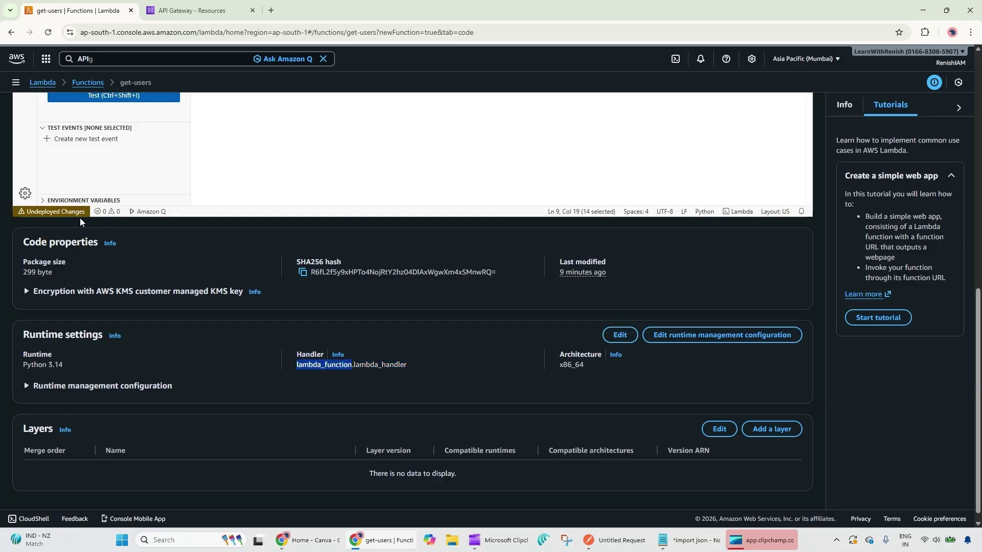
pyautogui.scroll(5, 79, 218)
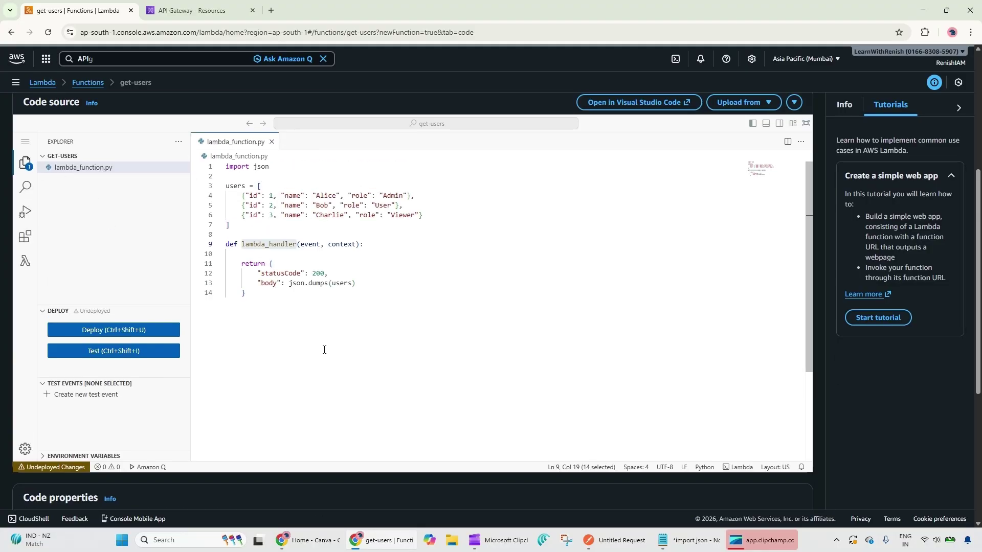
pyautogui.scroll(-6, 324, 349)
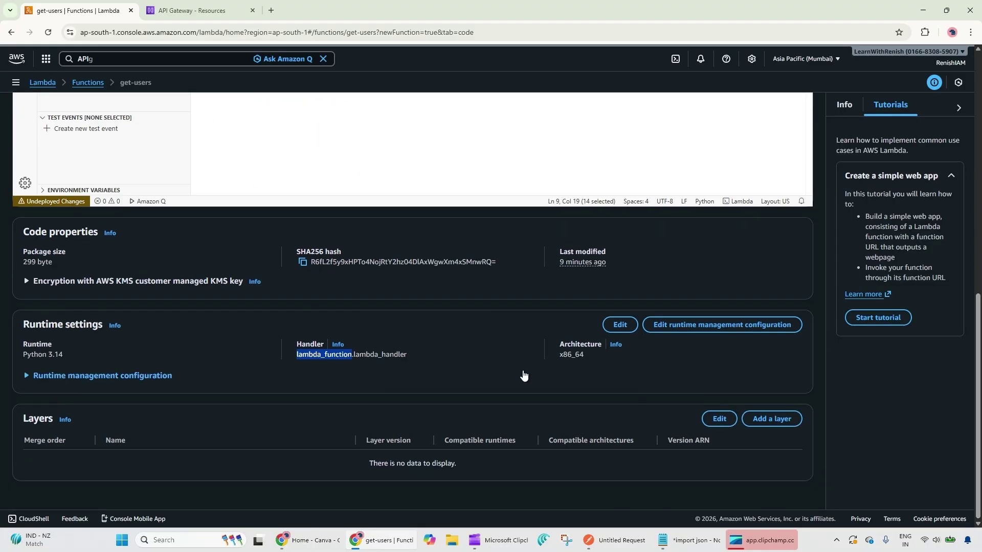
pyautogui.moveTo(354, 354); pyautogui.dragTo(414, 357)
# - Examine the lambda_handler definition in the code, including its event and context parameters
pyautogui.moveTo(979, 357); pyautogui.dragTo(979, 237)
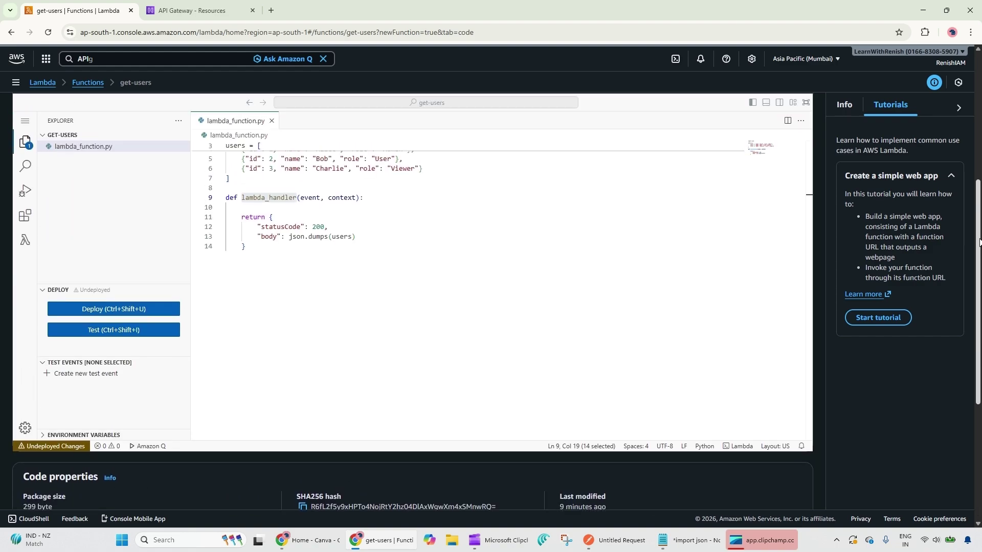
pyautogui.doubleClick(287, 208)
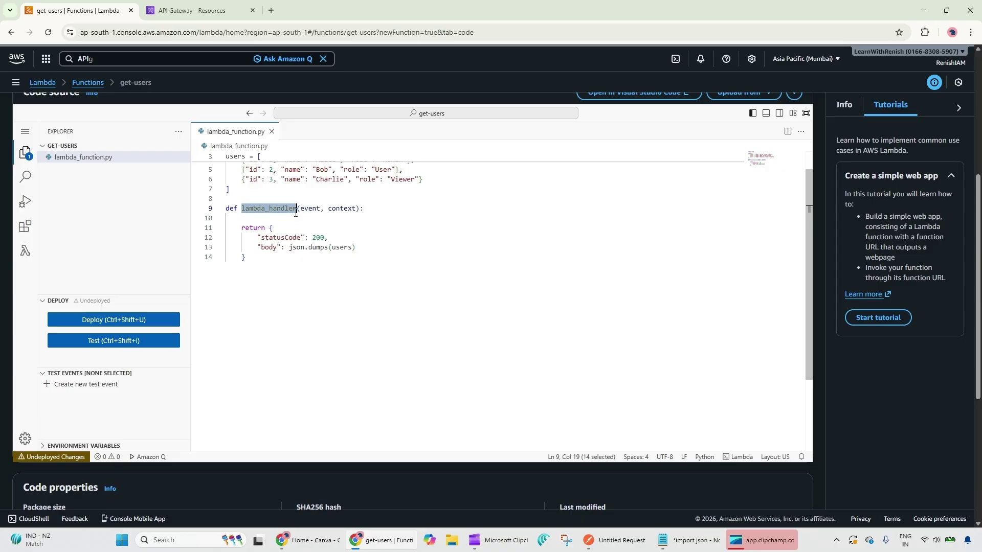
pyautogui.doubleClick(310, 209)
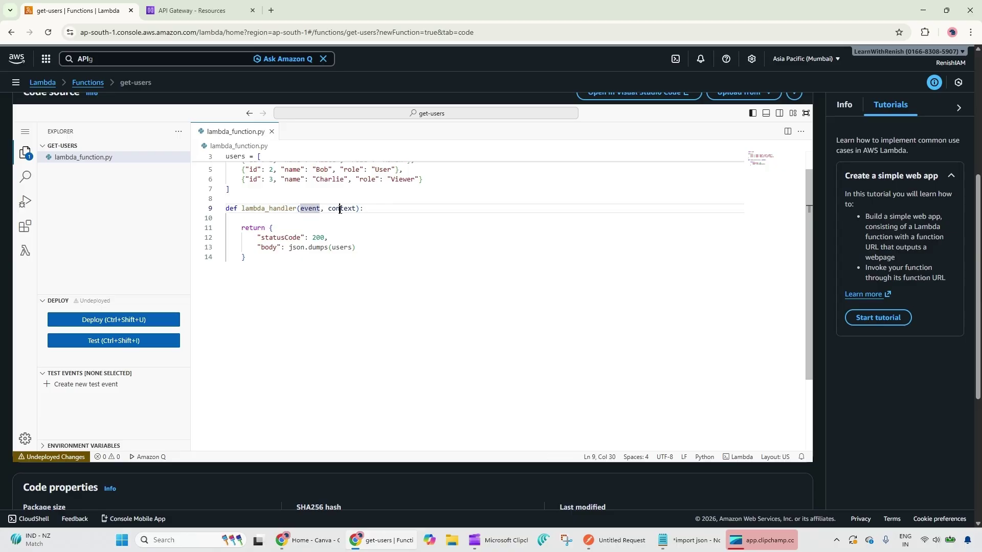
pyautogui.doubleClick(342, 208)
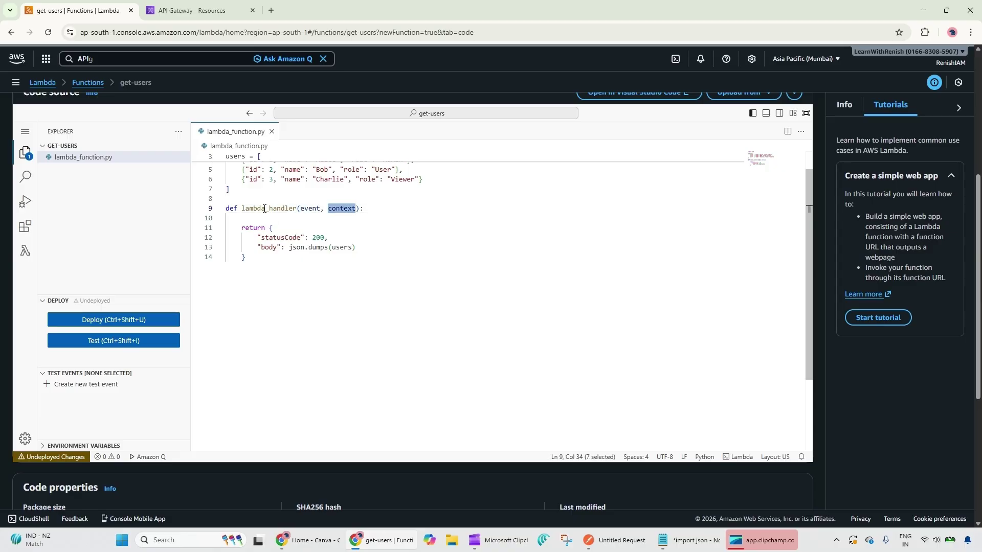
pyautogui.moveTo(241, 209); pyautogui.dragTo(296, 209)
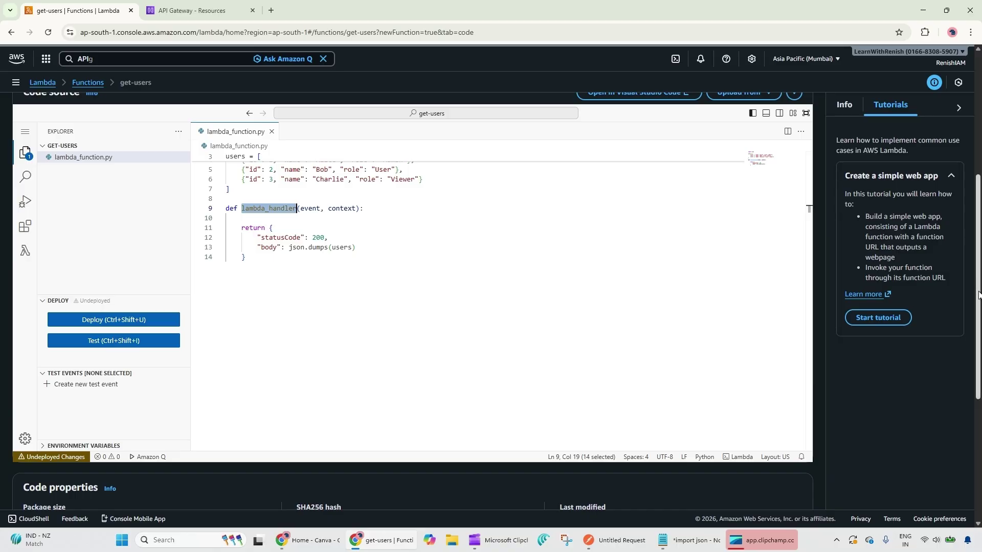
# - Recheck the Handler entry in the runtime settings against the lambda_handler definition line in the code
pyautogui.moveTo(978, 292); pyautogui.dragTo(979, 385)
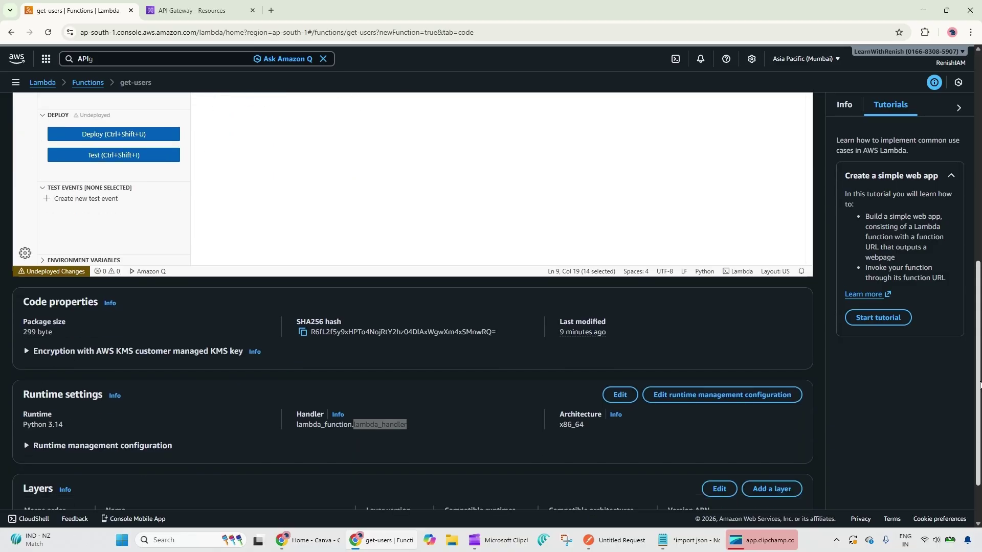
pyautogui.click(396, 422)
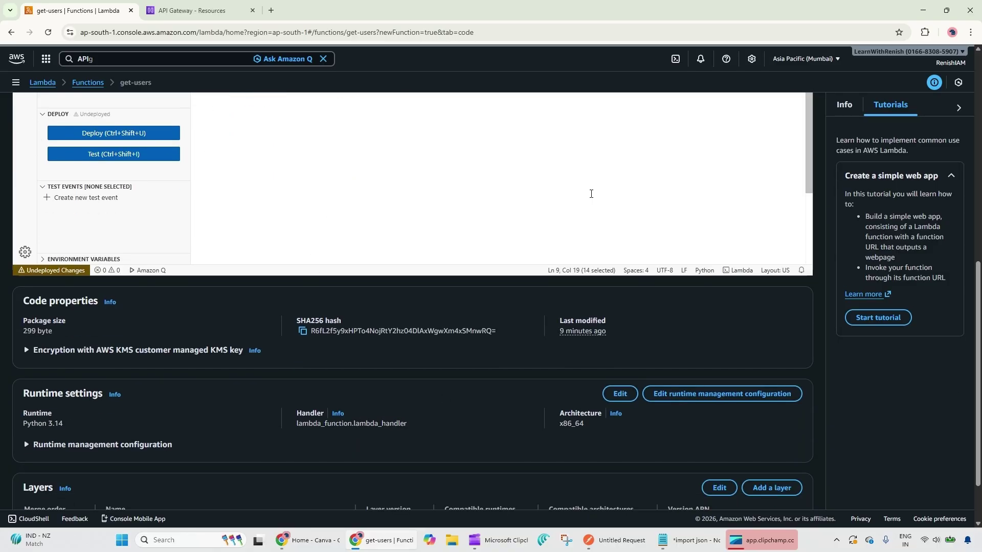
pyautogui.moveTo(977, 350); pyautogui.dragTo(977, 249)
pyautogui.moveTo(377, 248); pyautogui.dragTo(225, 246)
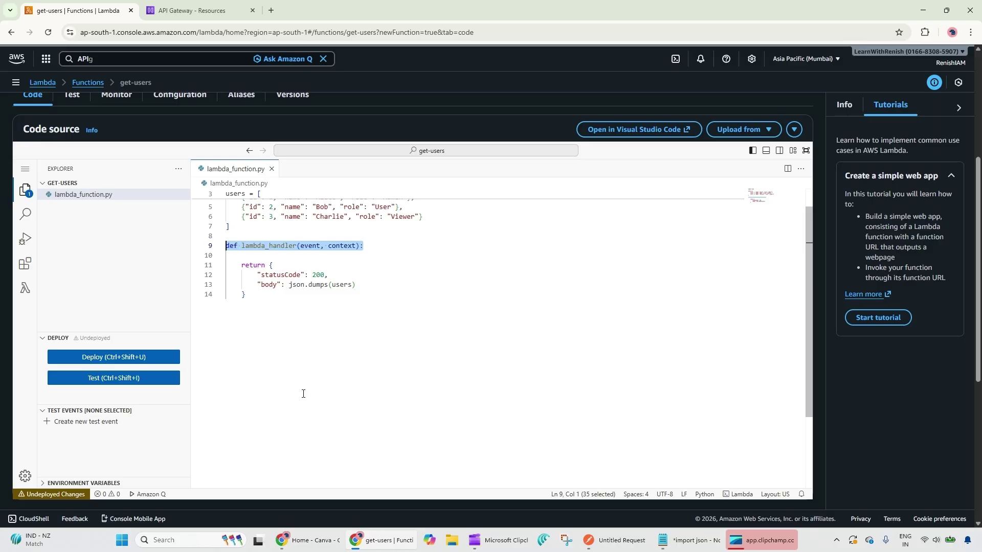
pyautogui.click(268, 247)
pyautogui.doubleClick(268, 247)
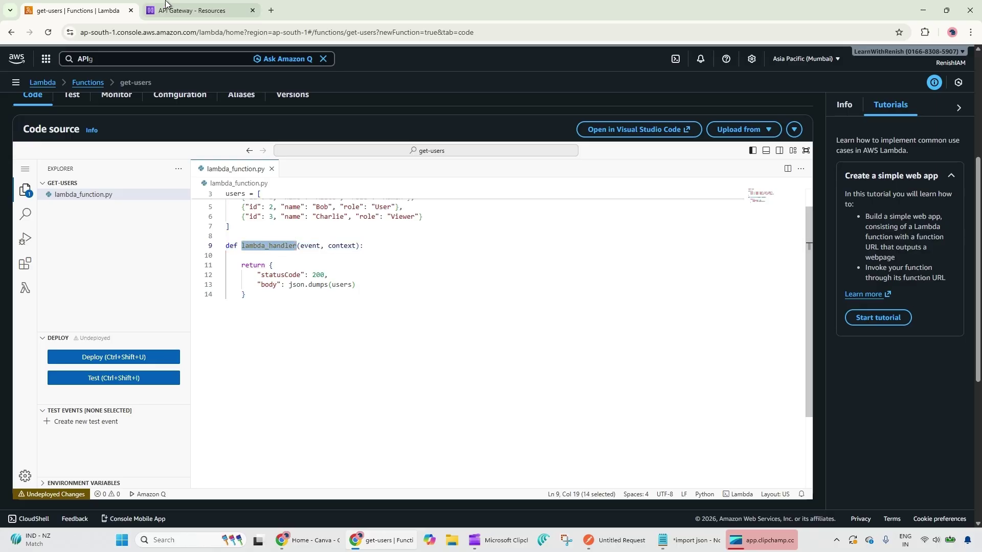
# - View the /users GET method in API Gateway, and examine the Lambda handler's return block and the users variable in its body
pyautogui.click(191, 11)
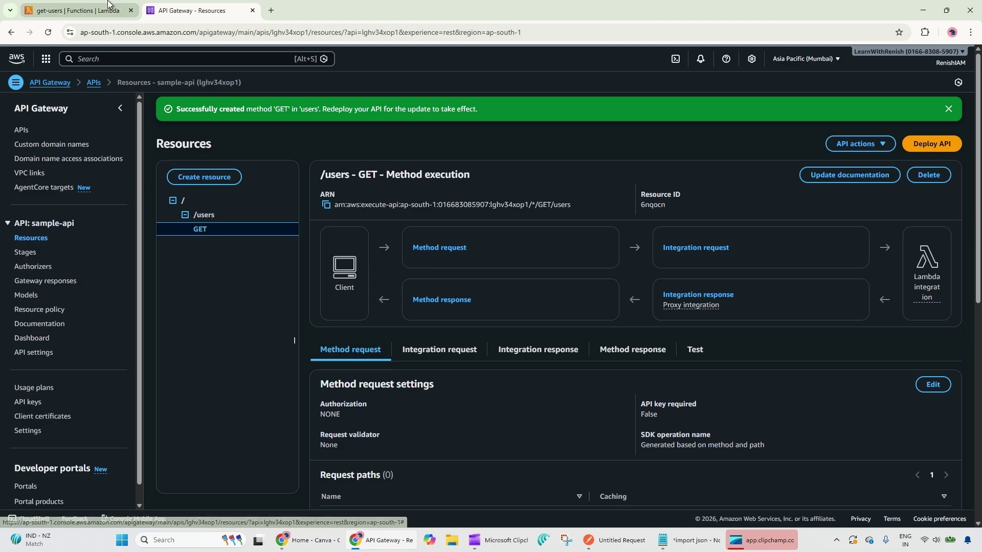
pyautogui.click(82, 10)
pyautogui.click(251, 293)
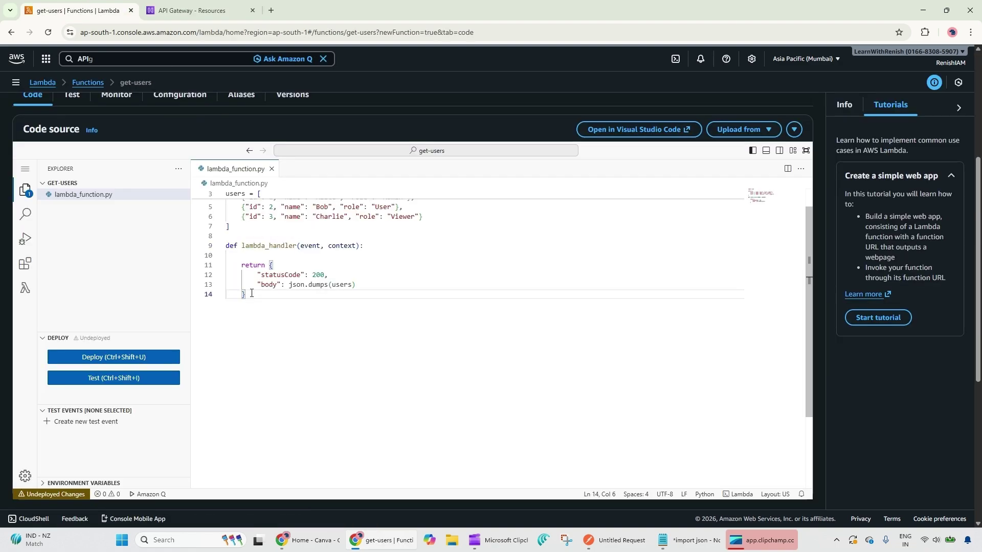
pyautogui.moveTo(253, 298); pyautogui.dragTo(214, 268)
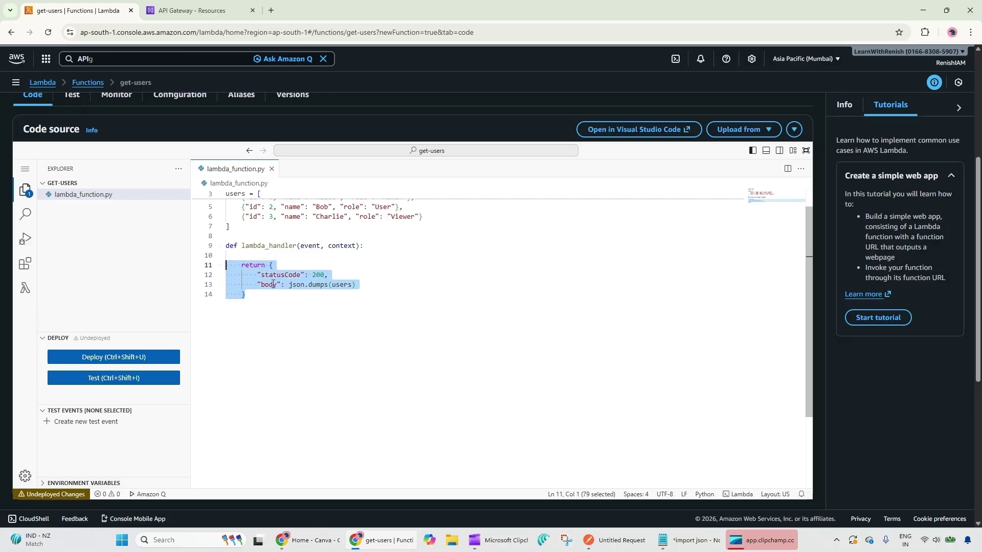
pyautogui.doubleClick(342, 284)
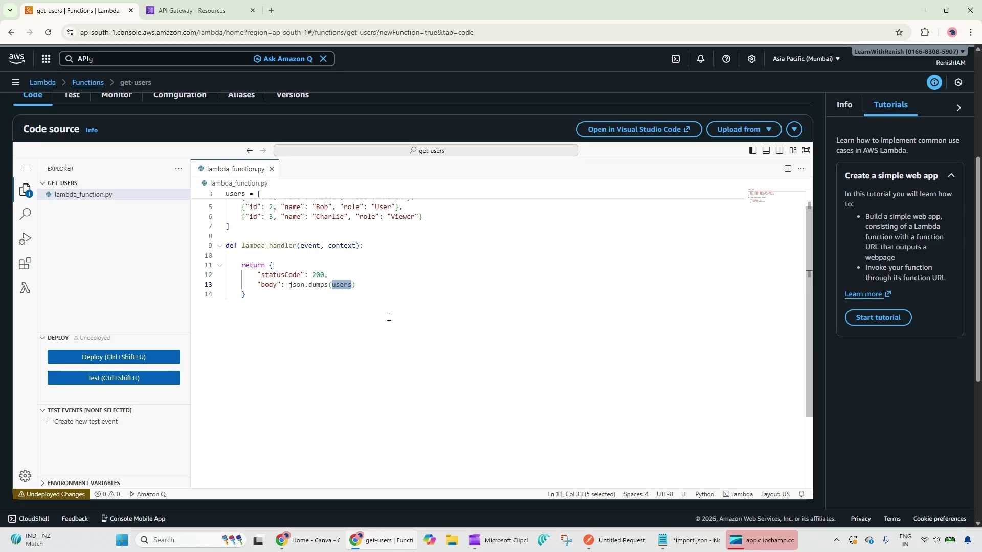
# - Deploy the updated code of the get-users function and dismiss the update notification
pyautogui.scroll(1, 979, 288)
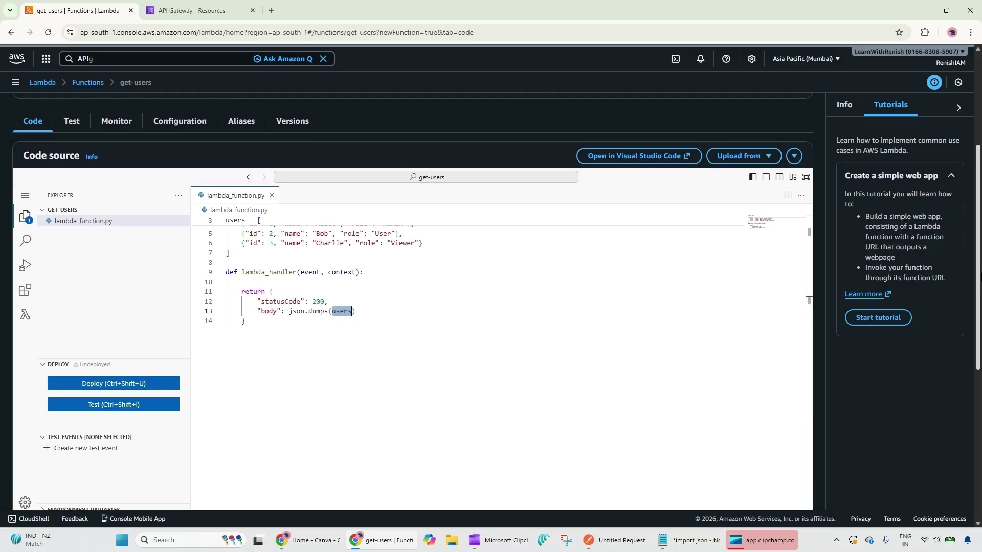
pyautogui.click(136, 385)
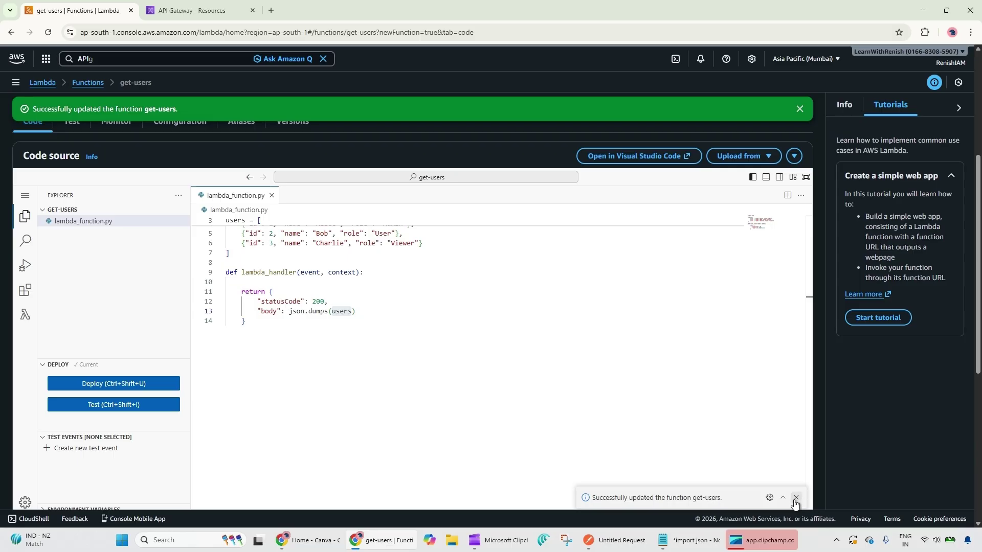
pyautogui.click(796, 498)
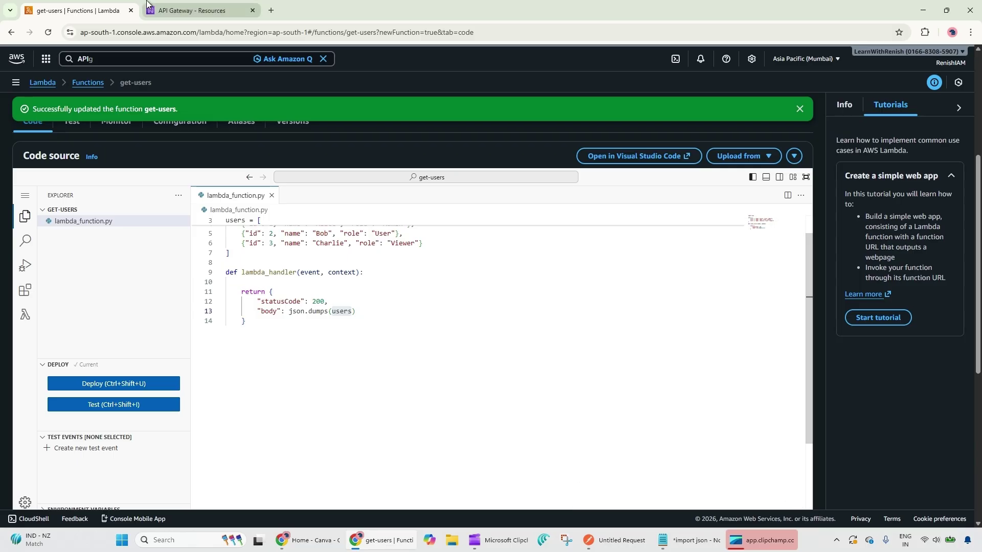
# - Check in API Gateway which Lambda function the /users GET method is integrated with
pyautogui.click(193, 4)
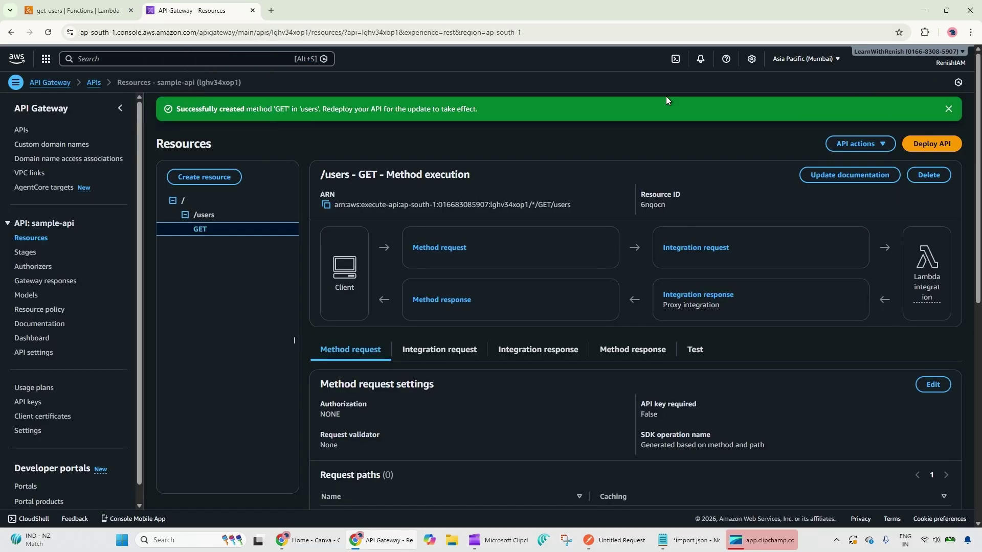
pyautogui.click(948, 109)
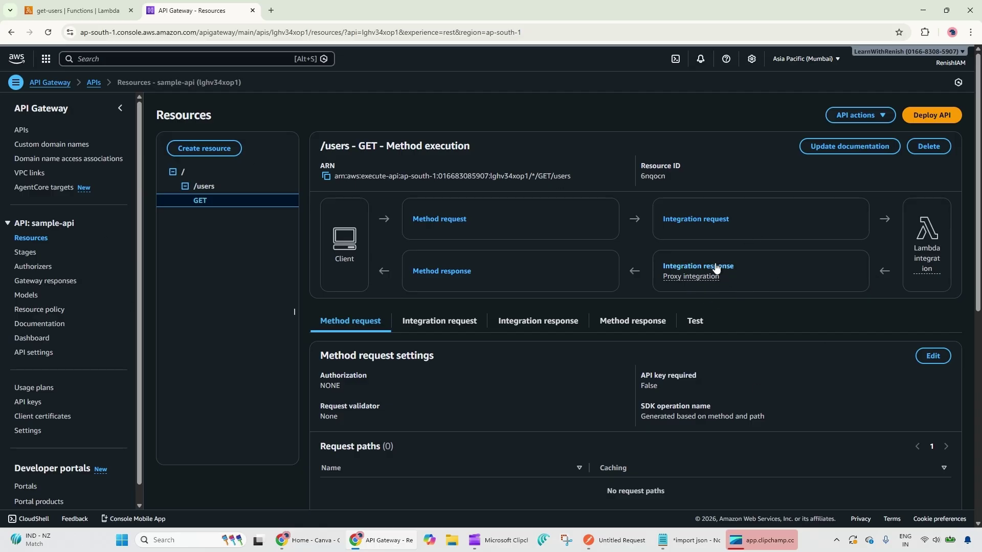
pyautogui.click(936, 273)
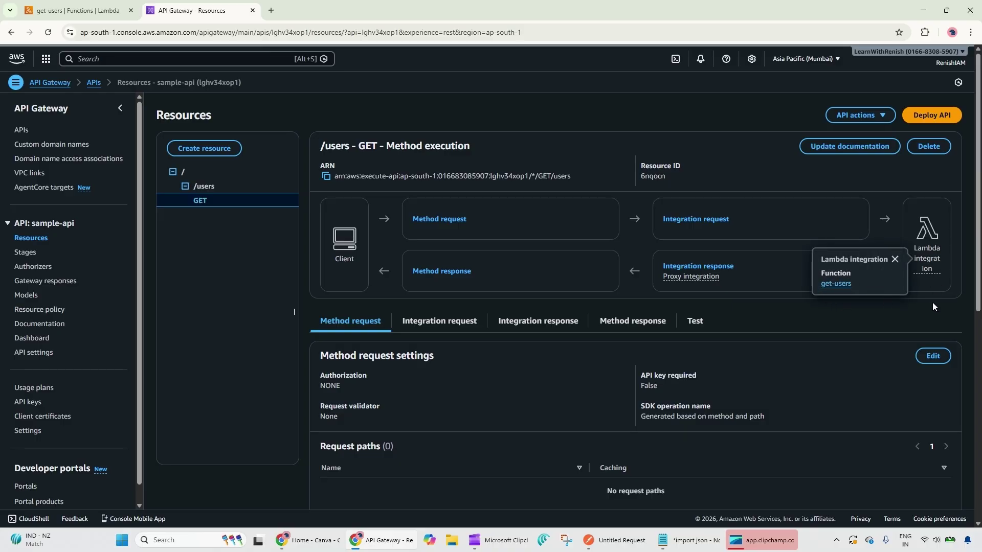
pyautogui.click(920, 313)
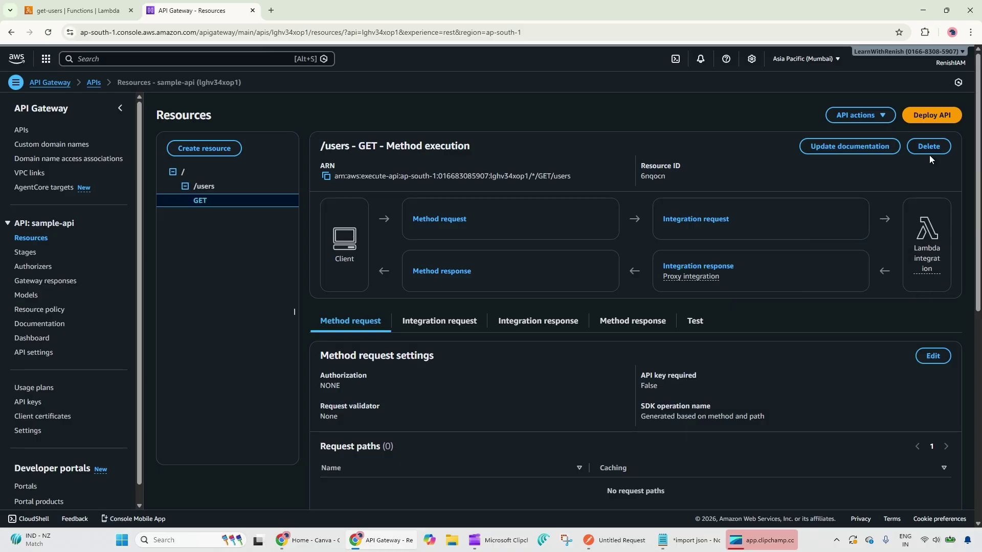
# - Deploy the API to a new stage named v1 and dismiss the success banner
pyautogui.click(944, 119)
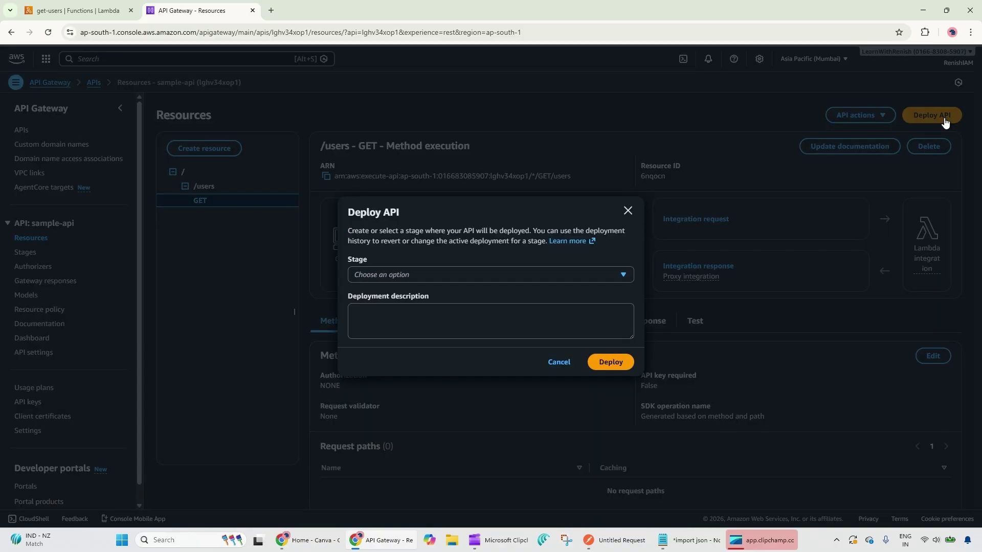
pyautogui.click(415, 274)
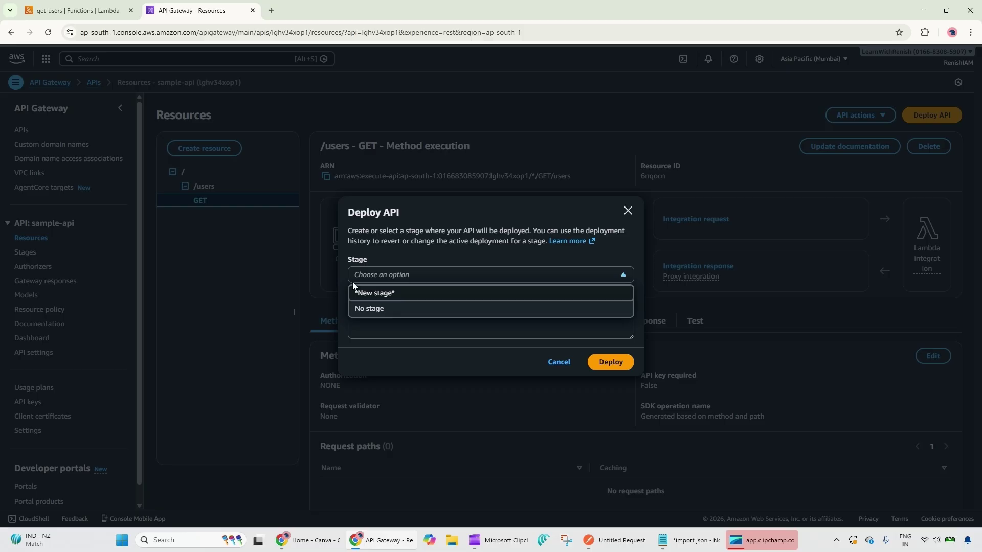
pyautogui.click(386, 297)
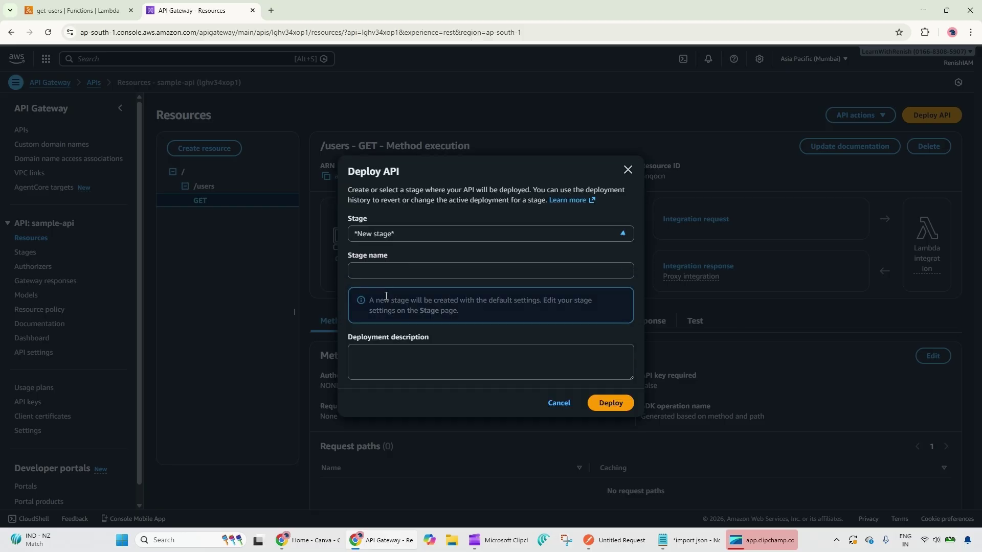
pyautogui.click(374, 271)
pyautogui.write('v1')
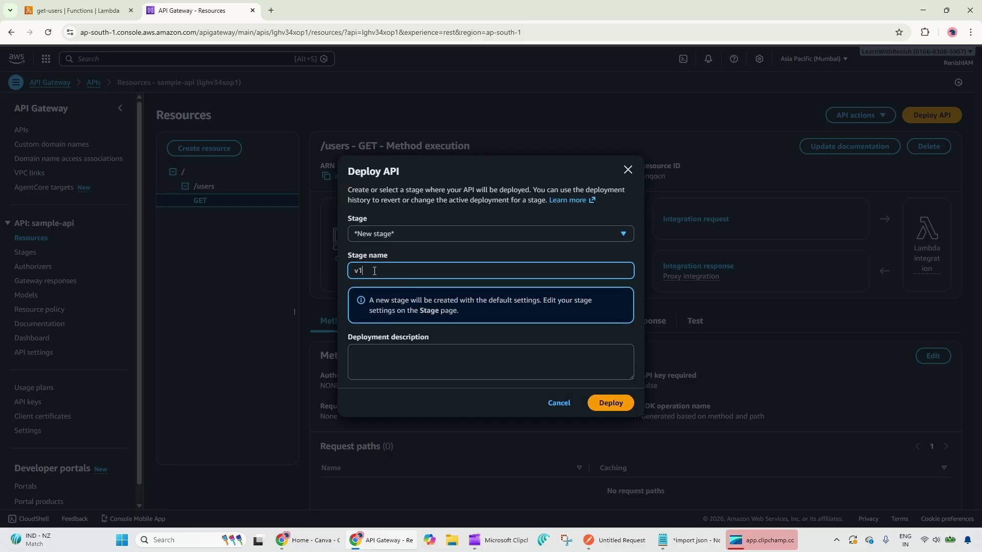
pyautogui.click(611, 403)
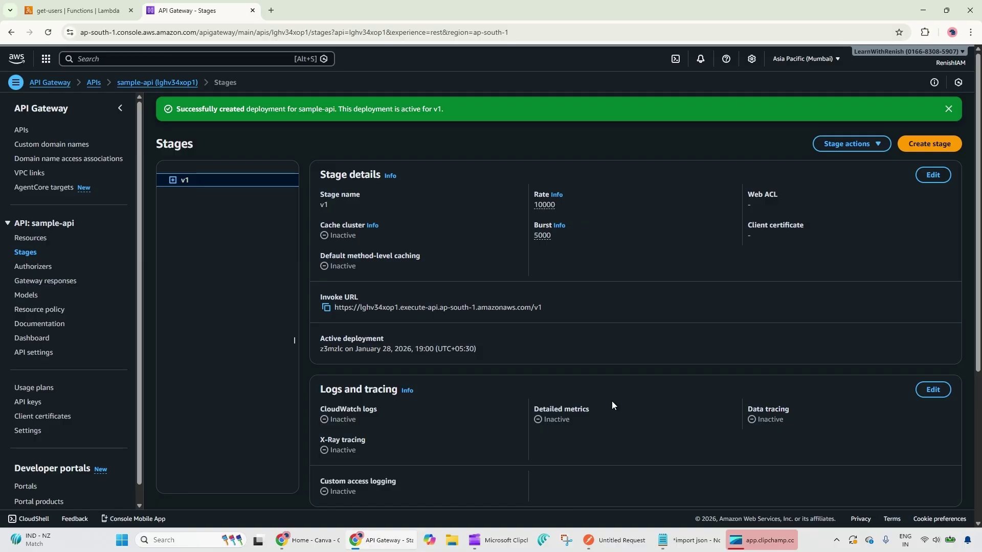
pyautogui.click(948, 110)
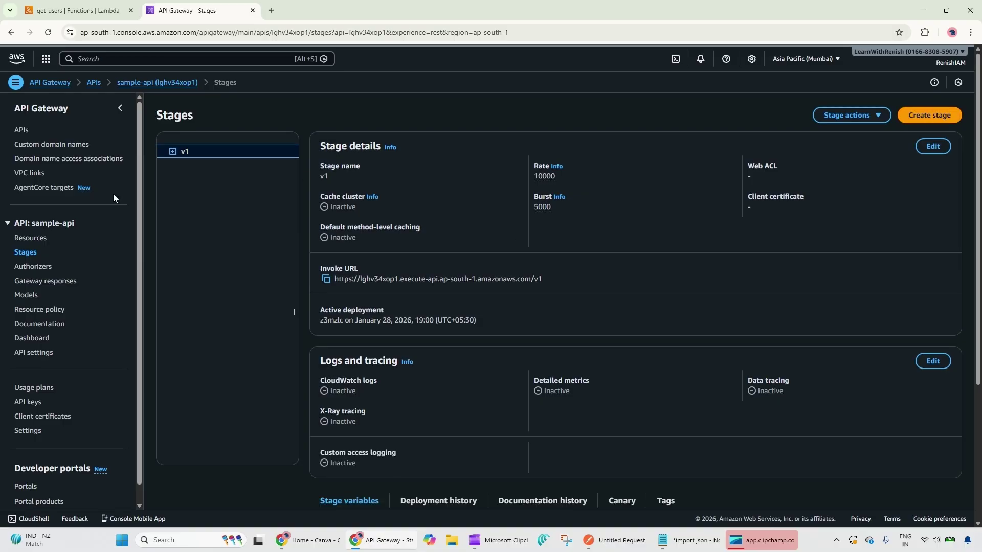
# - Compare the resource tree of sample-api with its deployed stages
pyautogui.click(31, 239)
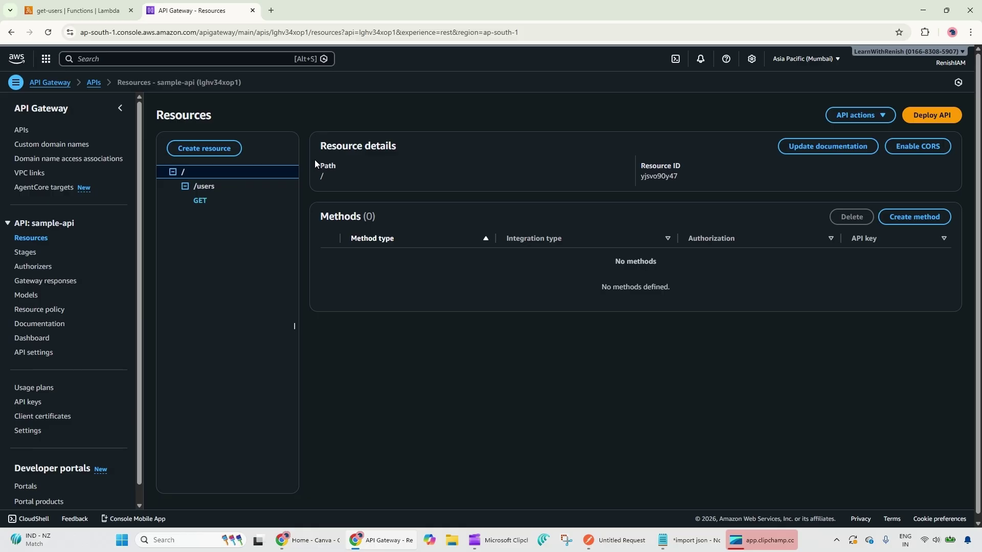
pyautogui.click(25, 253)
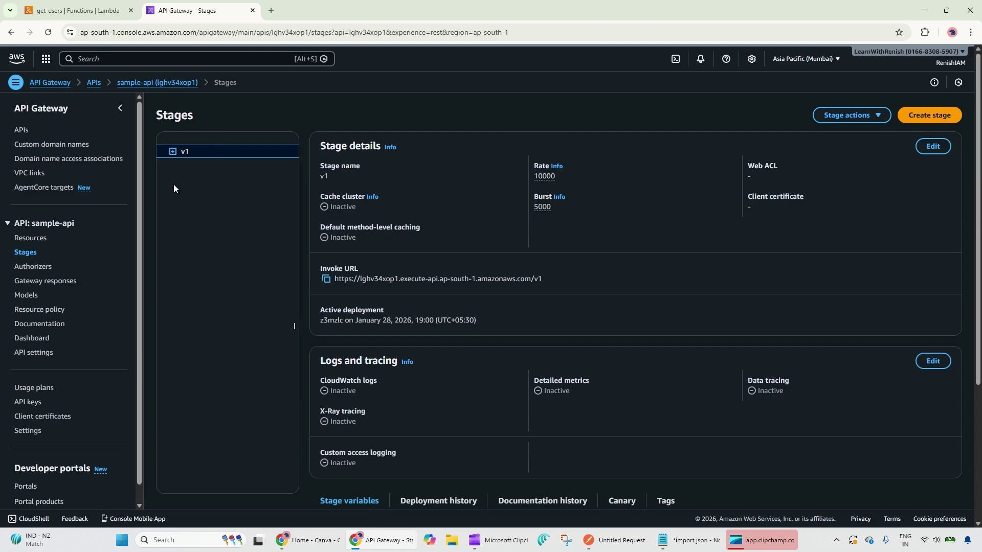
pyautogui.click(31, 238)
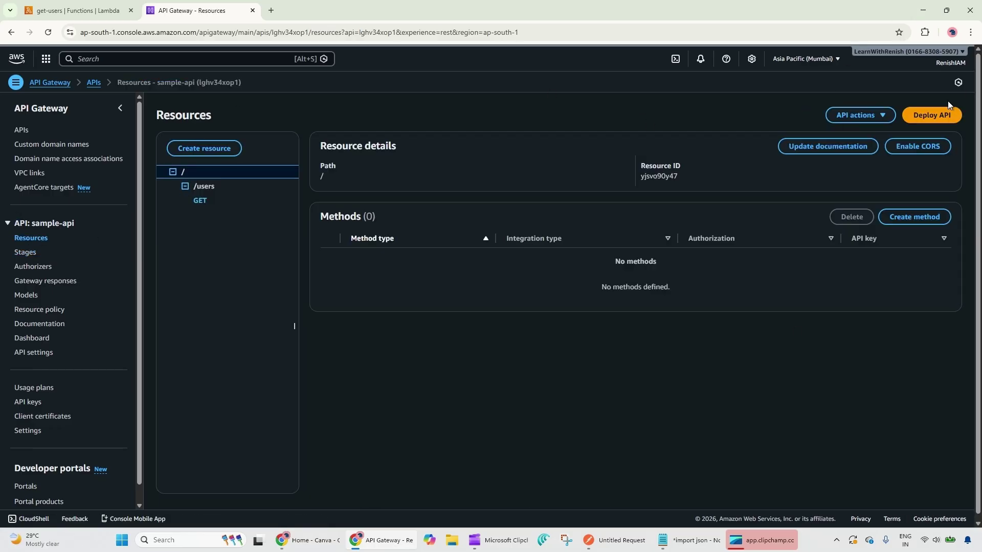
pyautogui.click(22, 253)
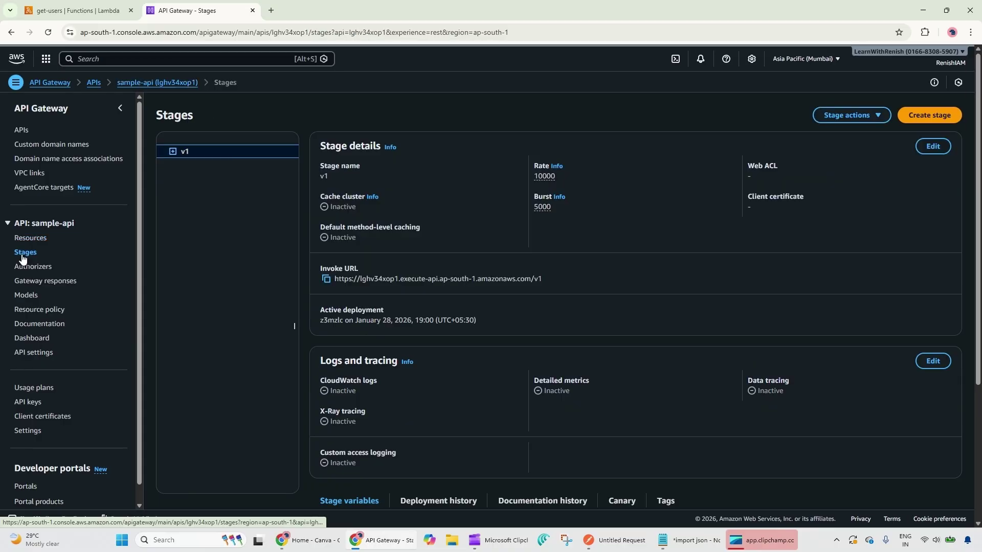
# - Open the GET method under /users in the v1 stage and copy its invoke URL
pyautogui.click(173, 151)
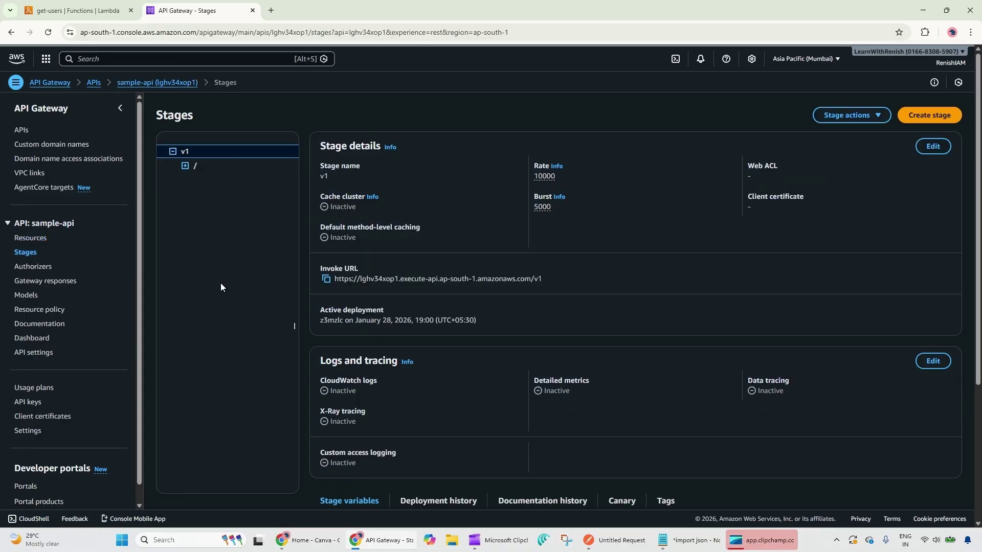
pyautogui.click(184, 166)
pyautogui.click(197, 180)
pyautogui.click(212, 195)
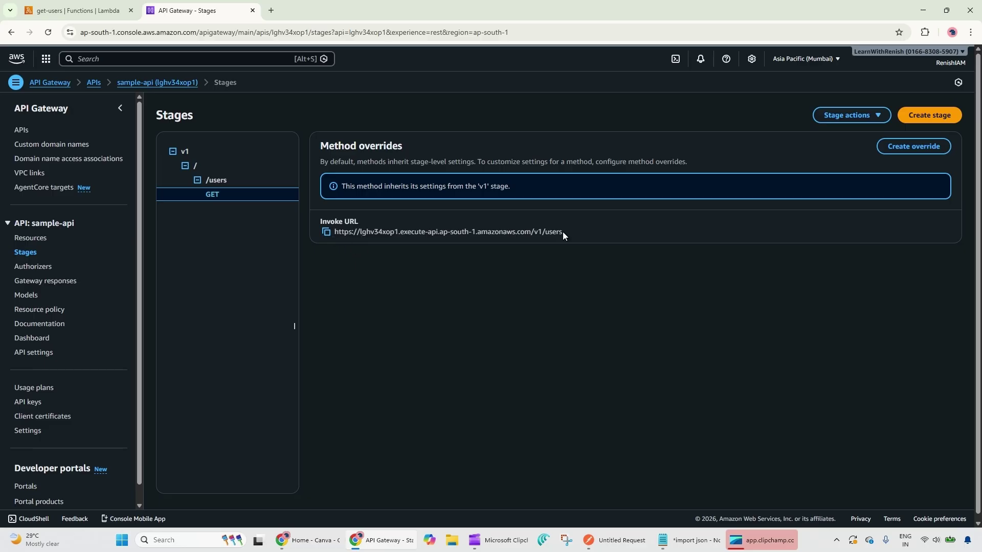
pyautogui.moveTo(561, 230); pyautogui.dragTo(399, 240)
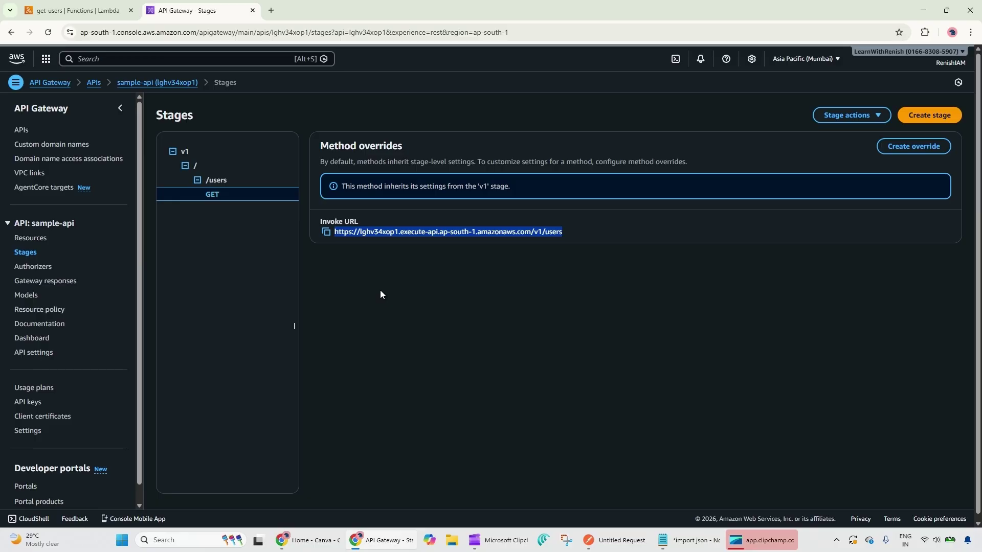
pyautogui.click(377, 231)
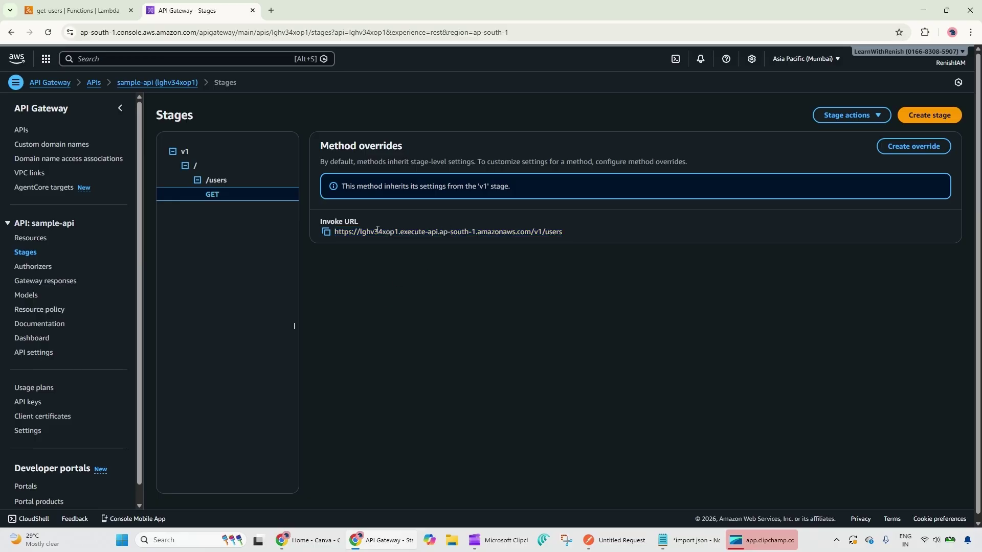
pyautogui.moveTo(358, 237); pyautogui.dragTo(532, 231)
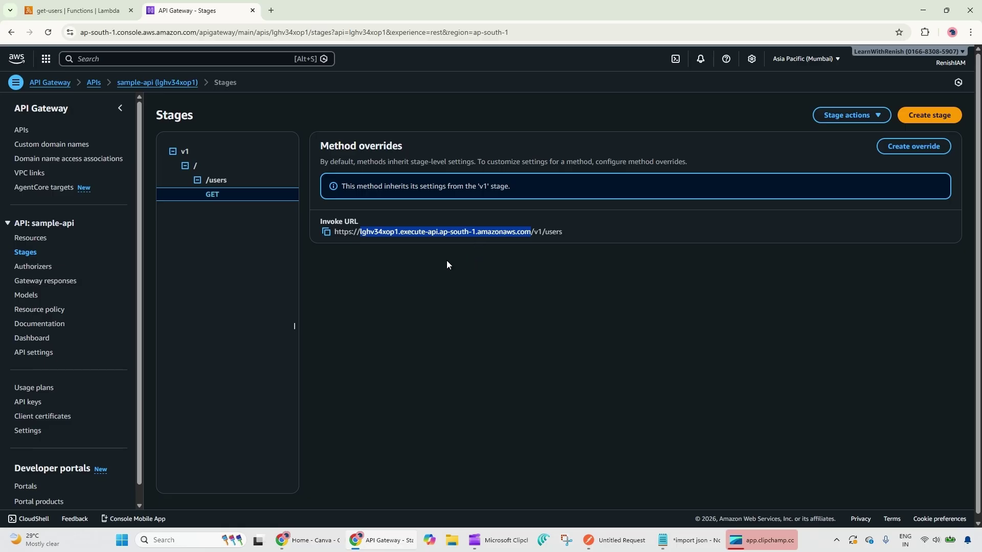
pyautogui.click(326, 232)
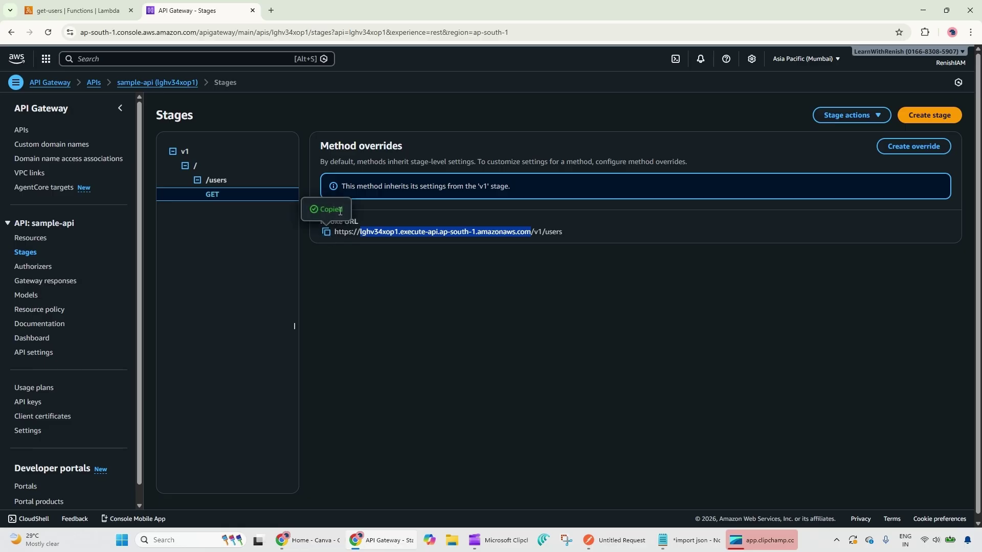
pyautogui.click(449, 311)
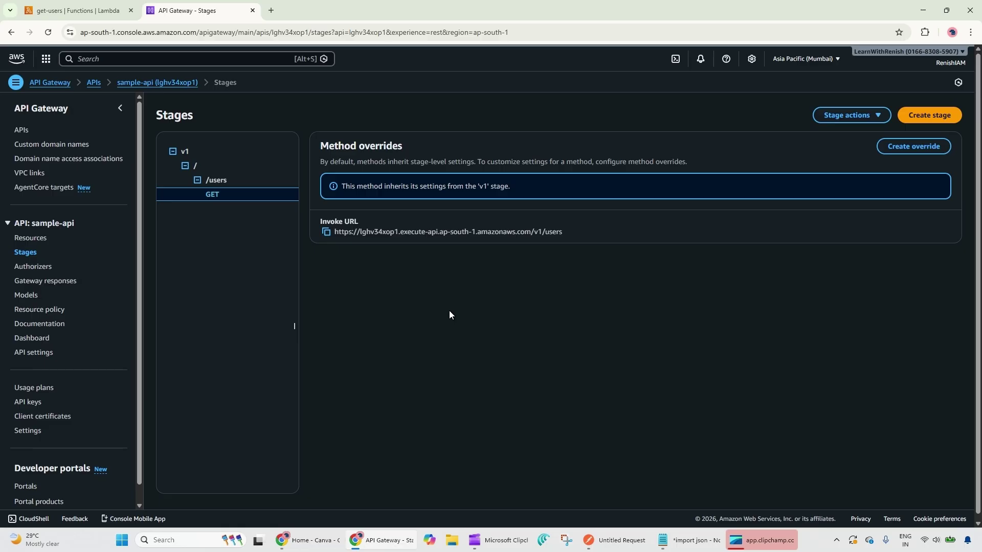
# - Review the deployed get-users handler code in Lambda and return to the GET method's stage page in API Gateway
pyautogui.click(77, 10)
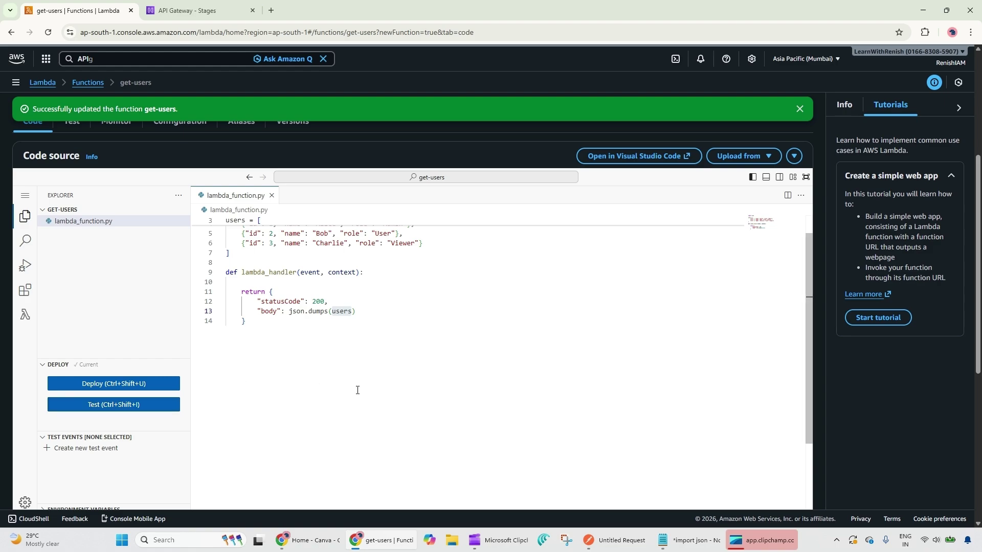
pyautogui.click(800, 109)
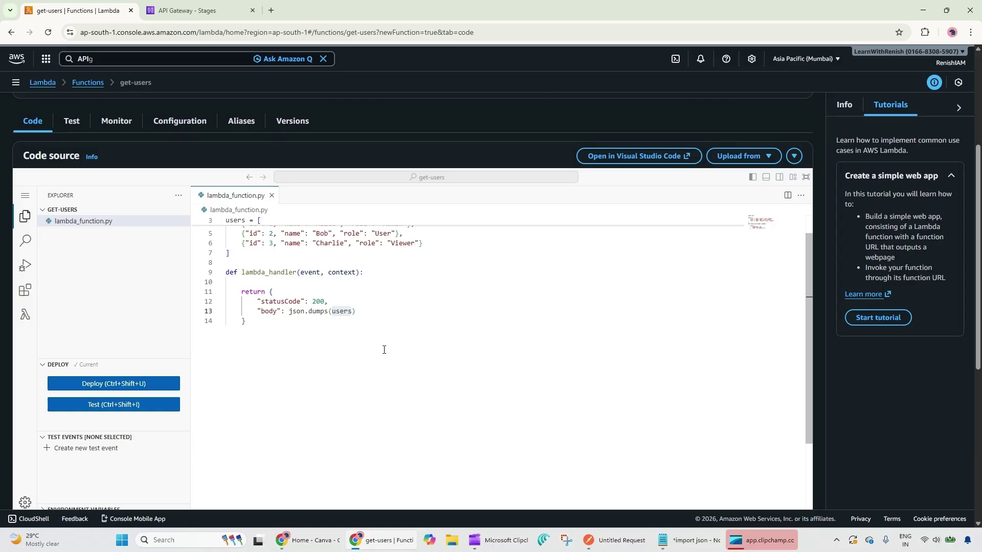
pyautogui.click(199, 13)
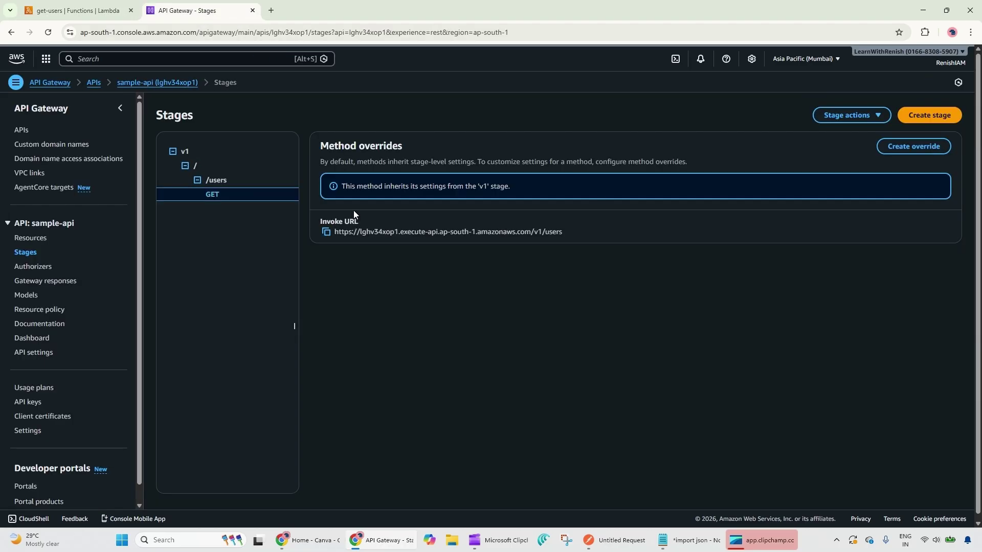
# - Copy the GET method's invoke URL, switch to Postman and create a new collection with a blank request in it
pyautogui.click(325, 233)
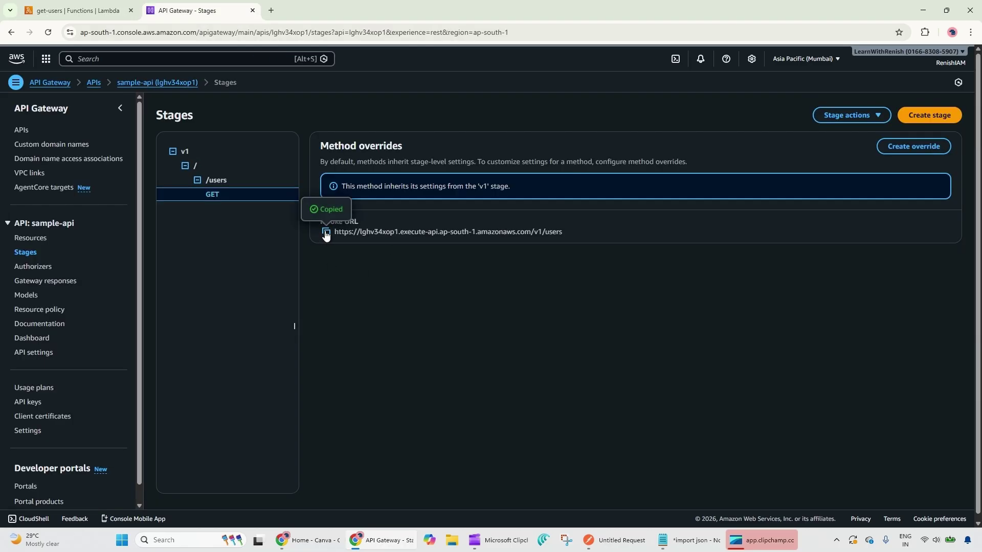
pyautogui.click(612, 539)
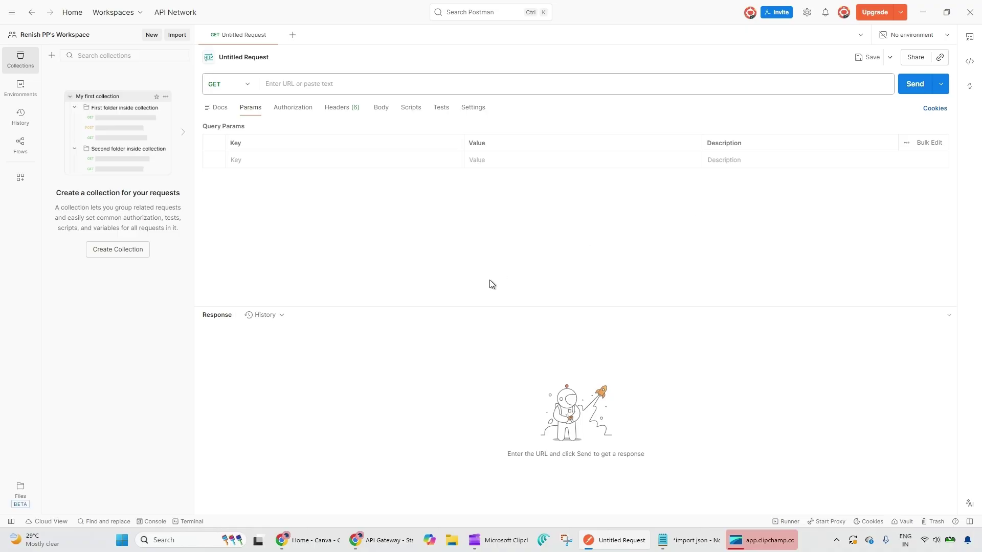
pyautogui.click(122, 250)
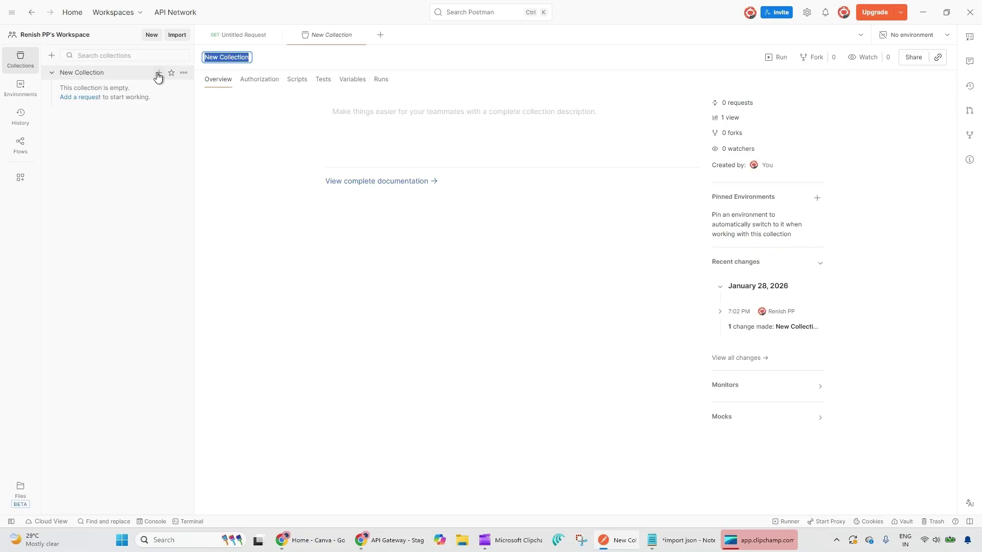
pyautogui.click(159, 73)
pyautogui.click(107, 90)
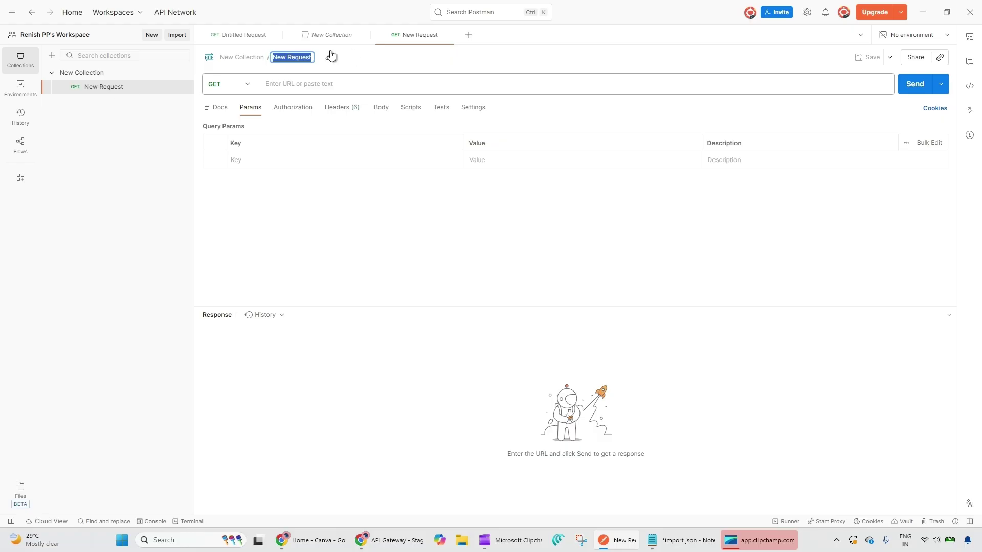
# - Set the new request to GET with the copied /v1/users invoke URL, save it and send it to inspect the JSON response
pyautogui.click(292, 84)
pyautogui.click(245, 86)
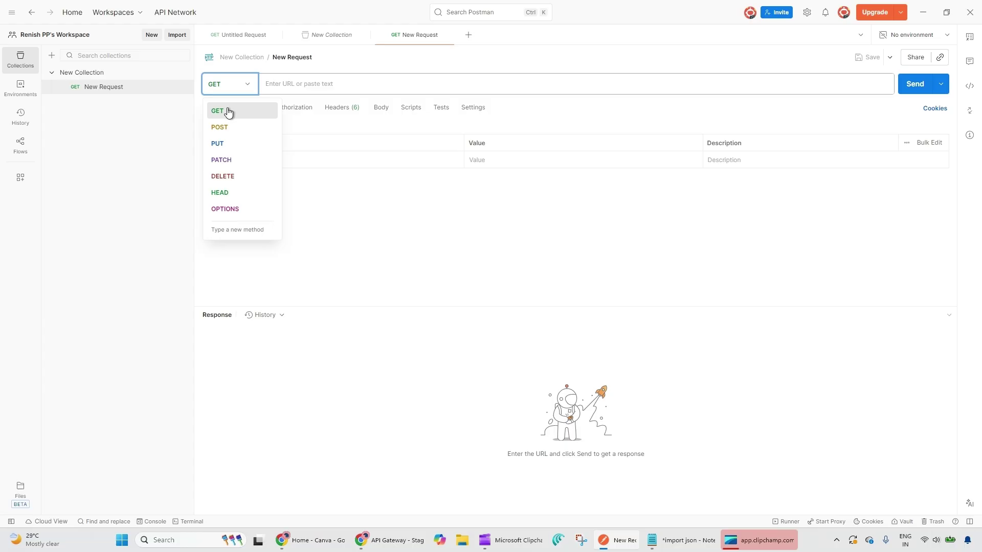
pyautogui.click(228, 112)
pyautogui.click(299, 85)
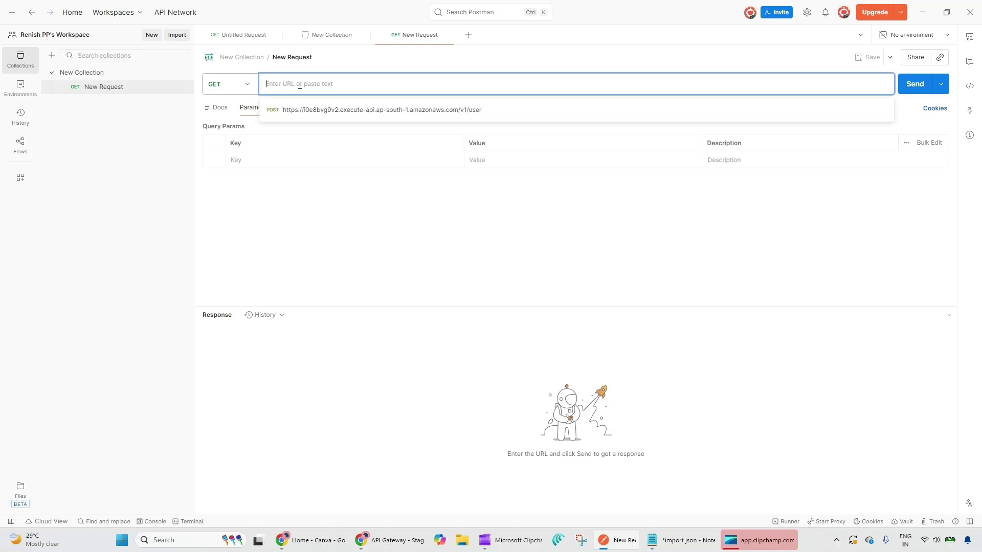
pyautogui.hotkey('ctrl', 'v')
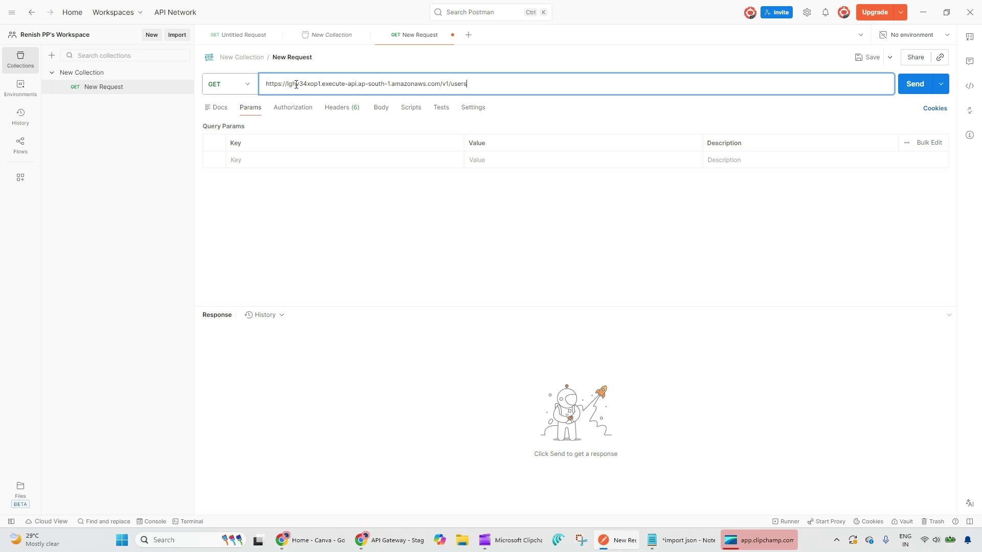
pyautogui.click(868, 57)
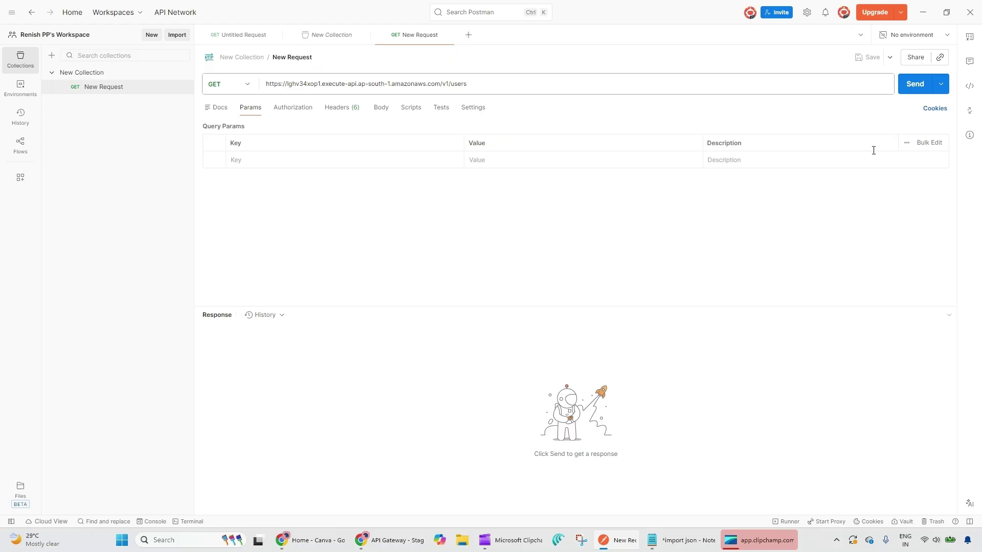
pyautogui.click(914, 86)
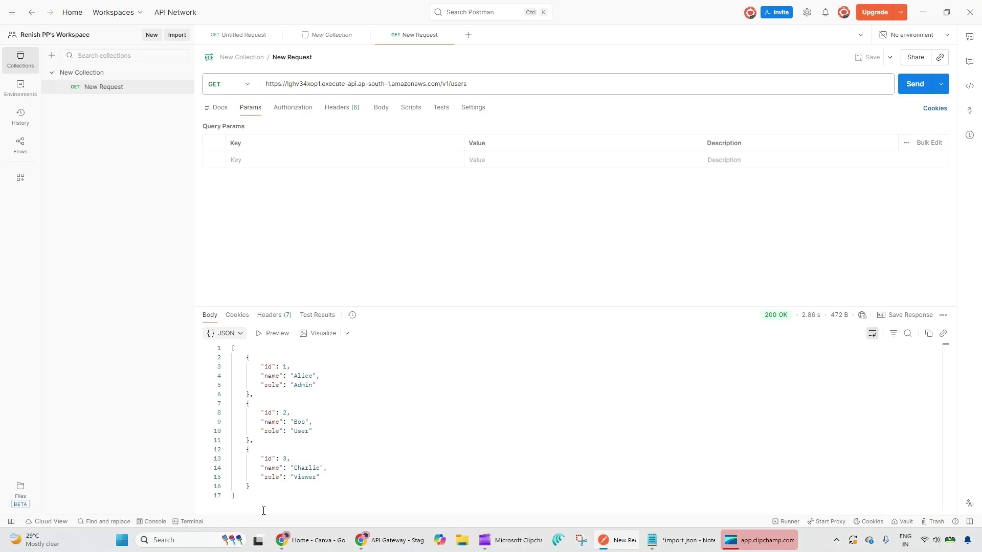
pyautogui.moveTo(263, 511); pyautogui.dragTo(231, 348)
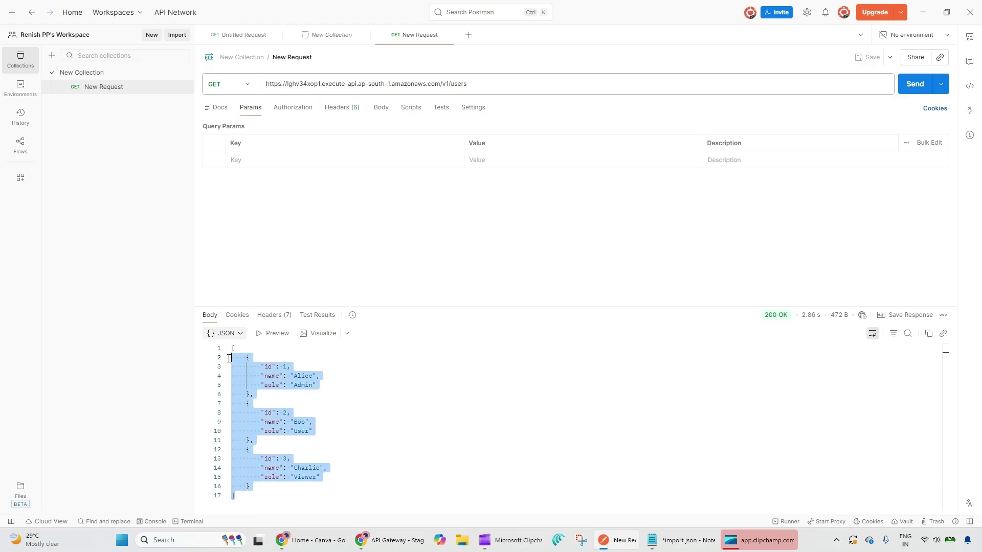
# - In the get-users Lambda code in Chrome, append "New" to the first user's name and deploy the function
pyautogui.click(392, 545)
pyautogui.click(86, 11)
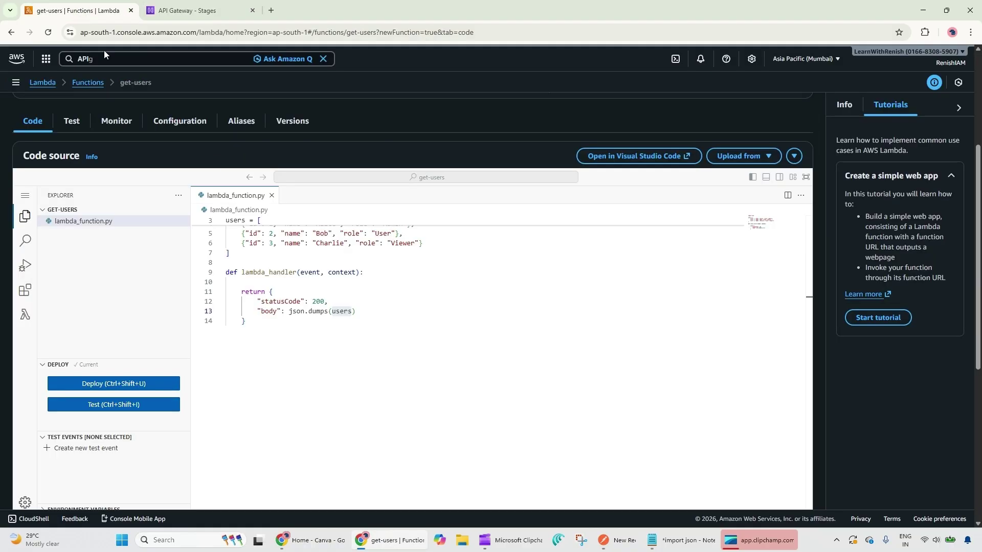
pyautogui.scroll(1, 383, 260)
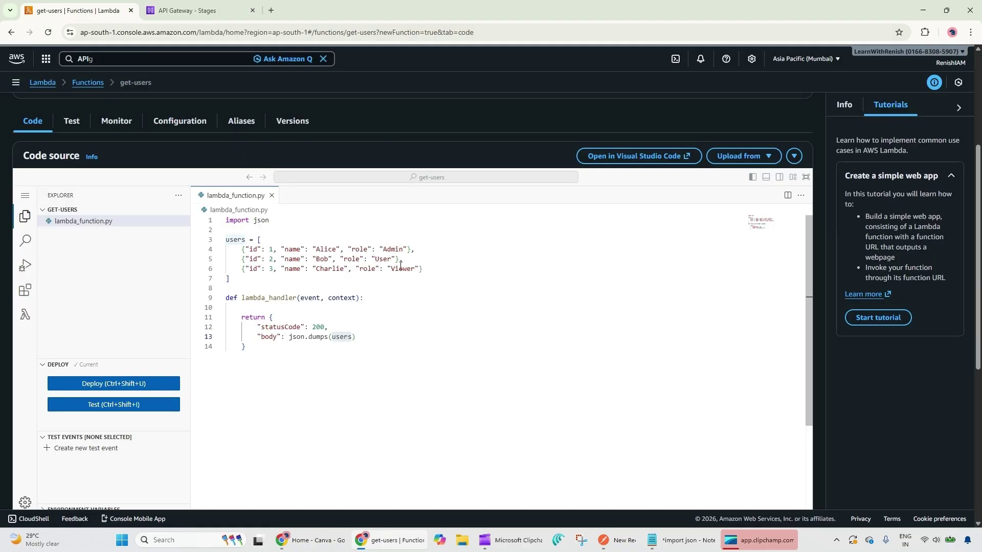
pyautogui.click(338, 250)
pyautogui.write('Ne')
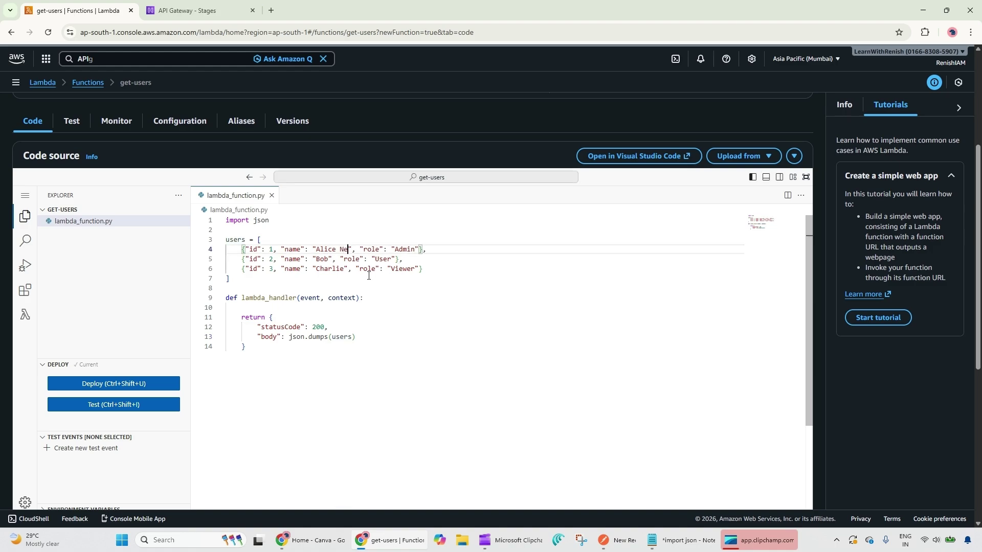
pyautogui.write('w')
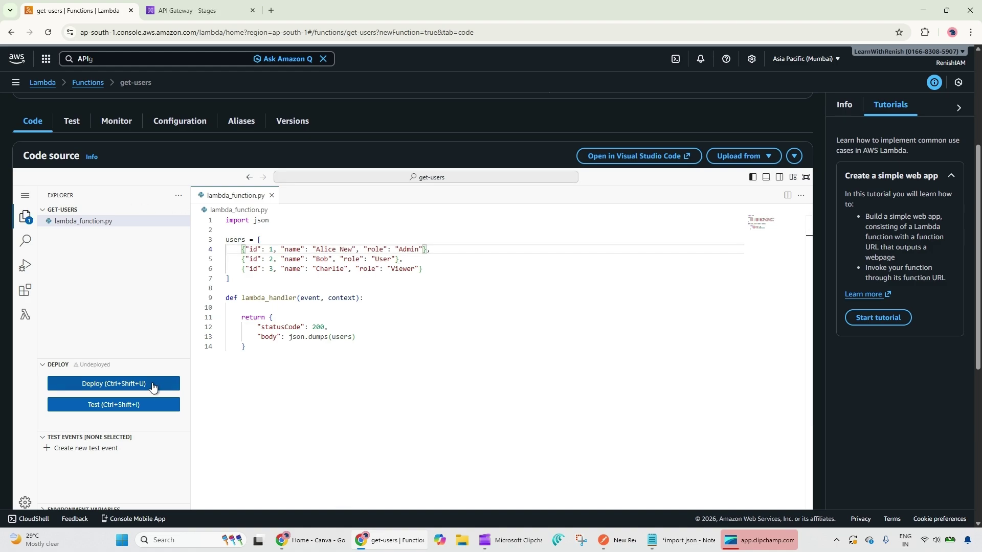
pyautogui.click(152, 387)
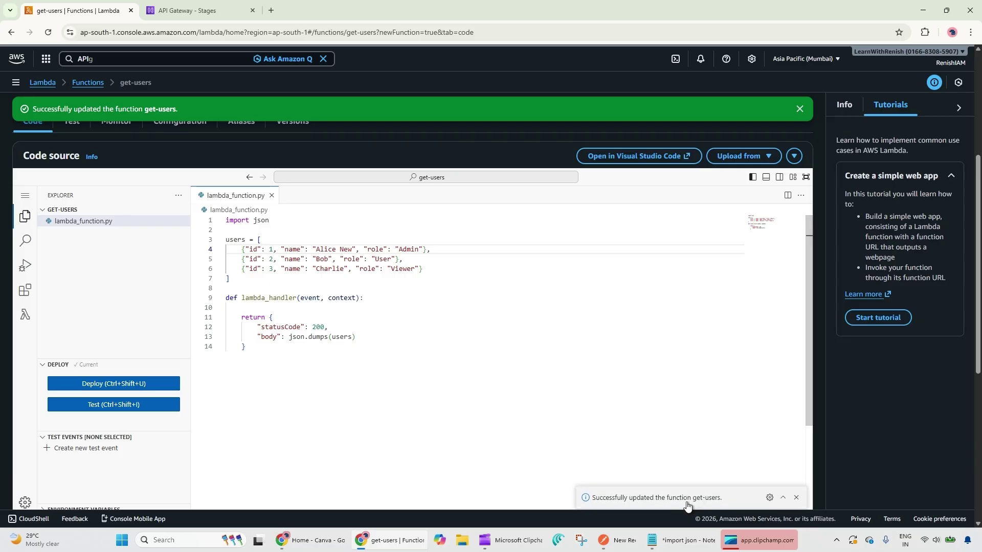
# - Resend the GET request in Postman and check the first user's name in the response body
pyautogui.click(619, 542)
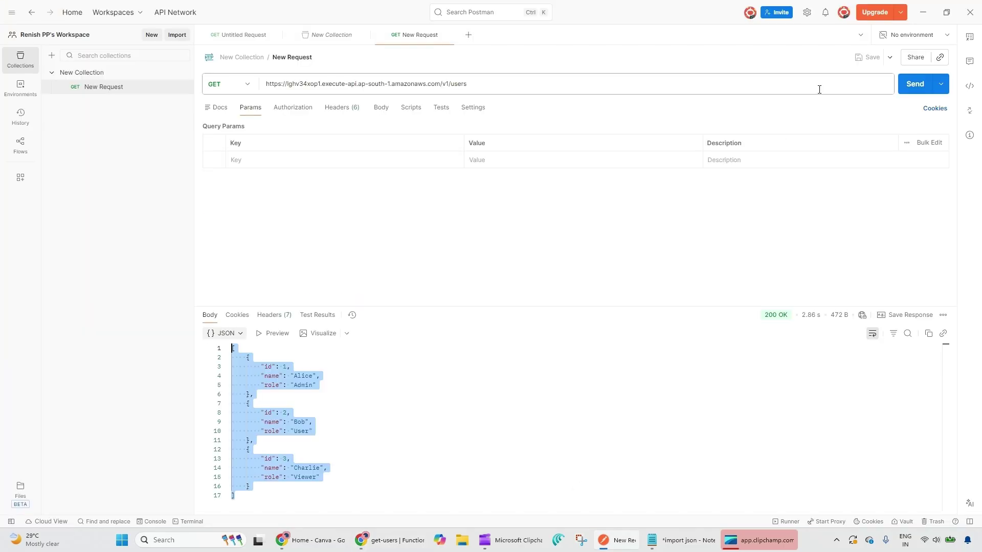
pyautogui.click(914, 85)
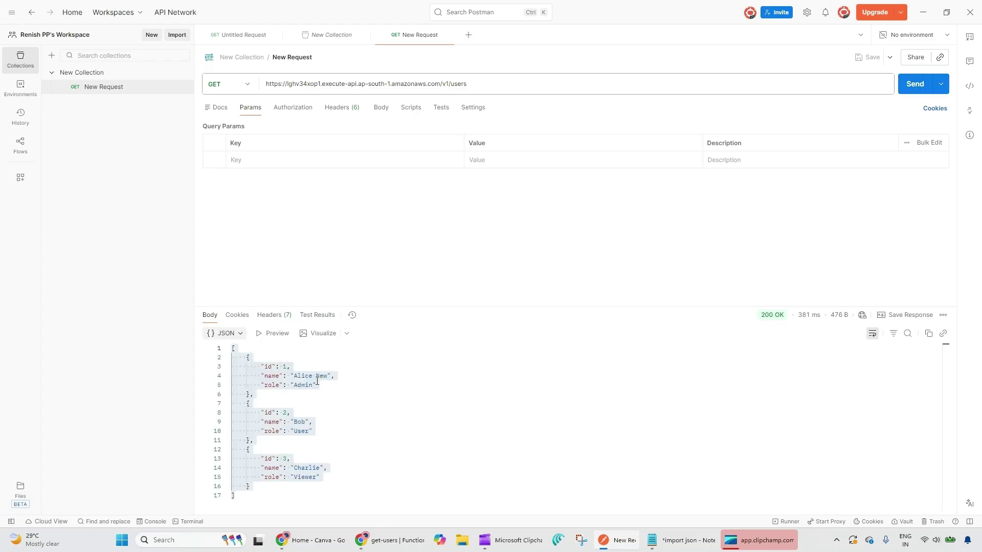
pyautogui.moveTo(294, 376); pyautogui.dragTo(327, 379)
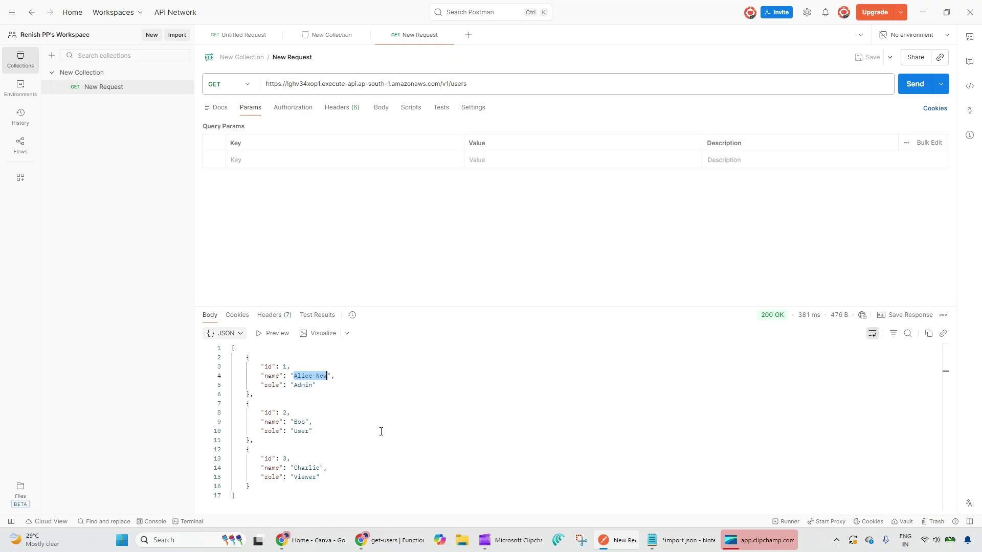
# - Return to Lambda in Chrome, dismiss the success banner and create a function named create-user from scratch with the Python 3.14 runtime
pyautogui.click(394, 545)
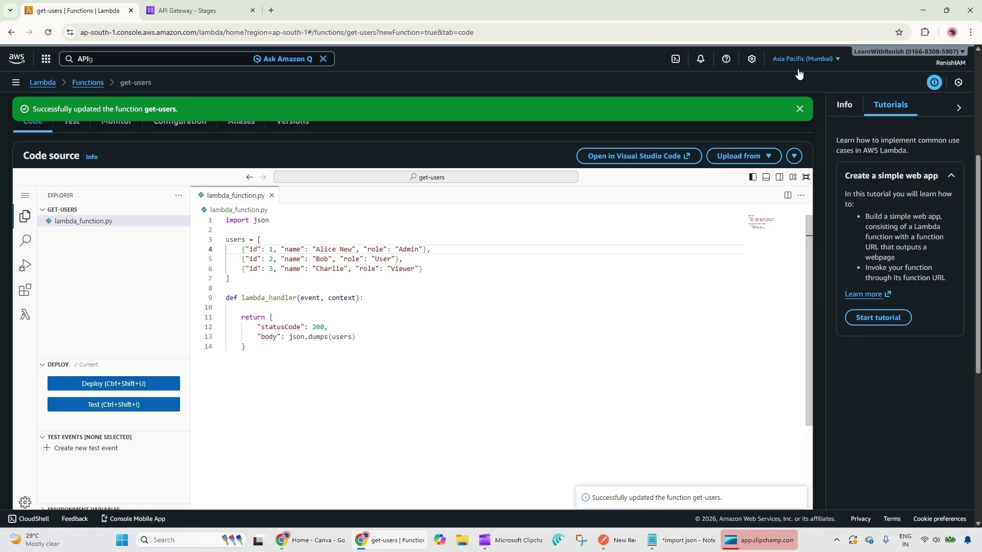
pyautogui.click(799, 110)
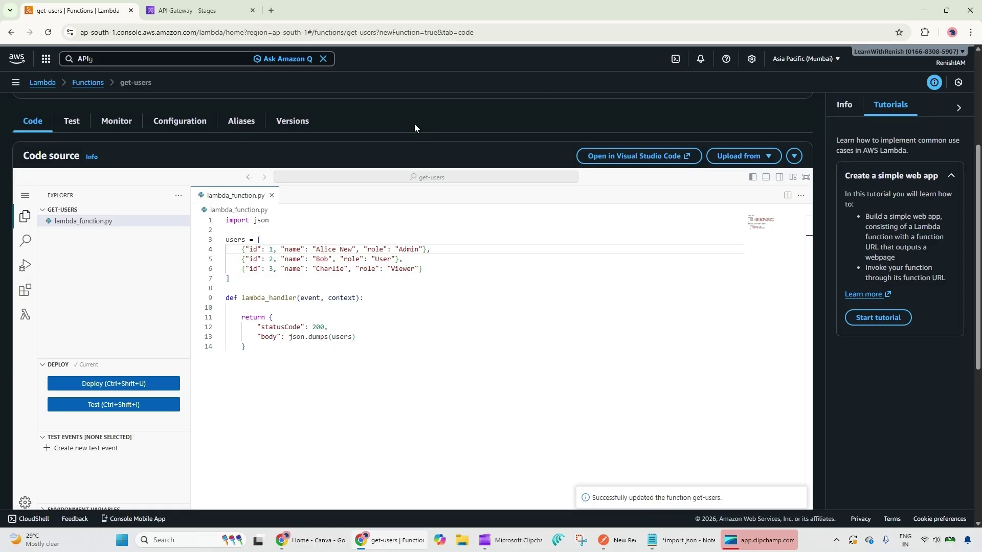
pyautogui.click(86, 83)
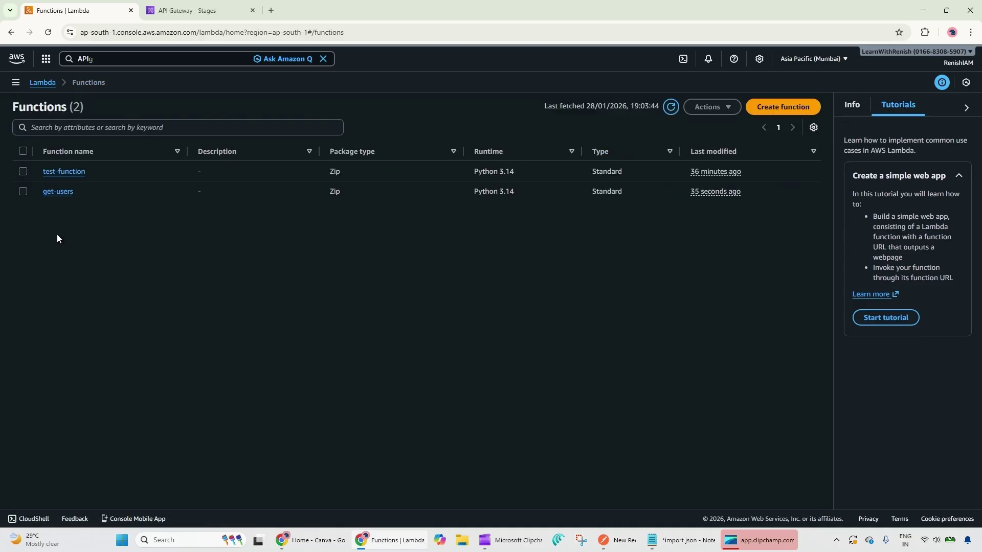
pyautogui.click(796, 106)
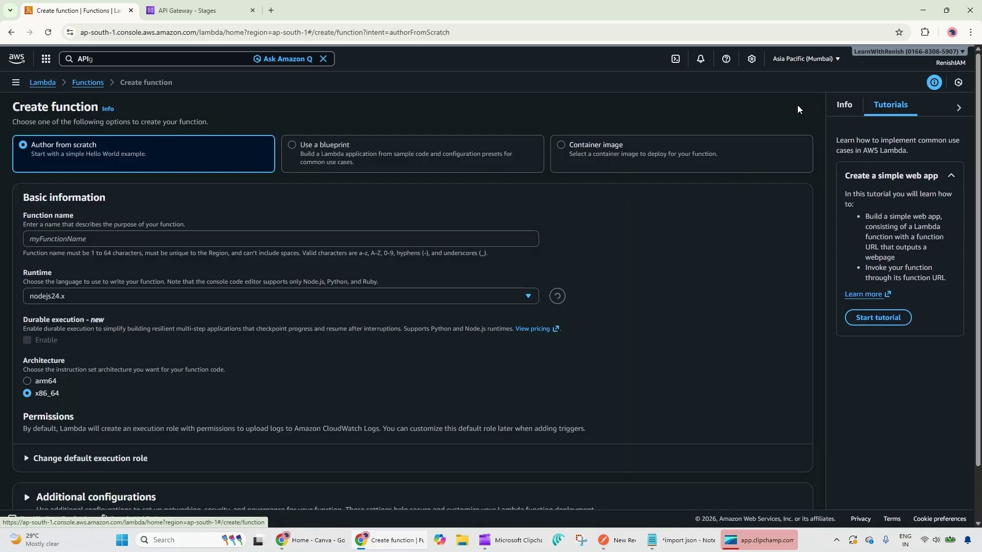
pyautogui.click(198, 237)
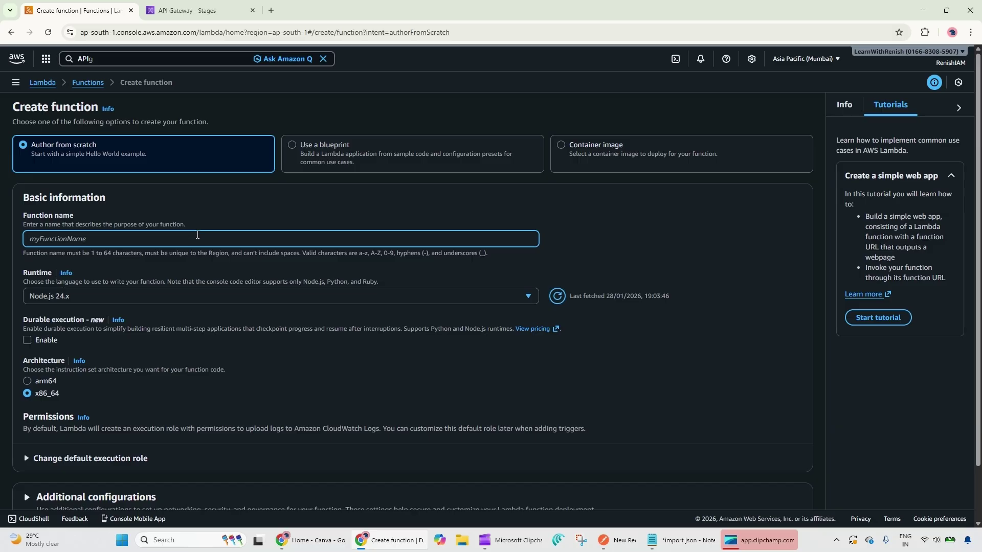
pyautogui.write('create-user')
pyautogui.click(235, 296)
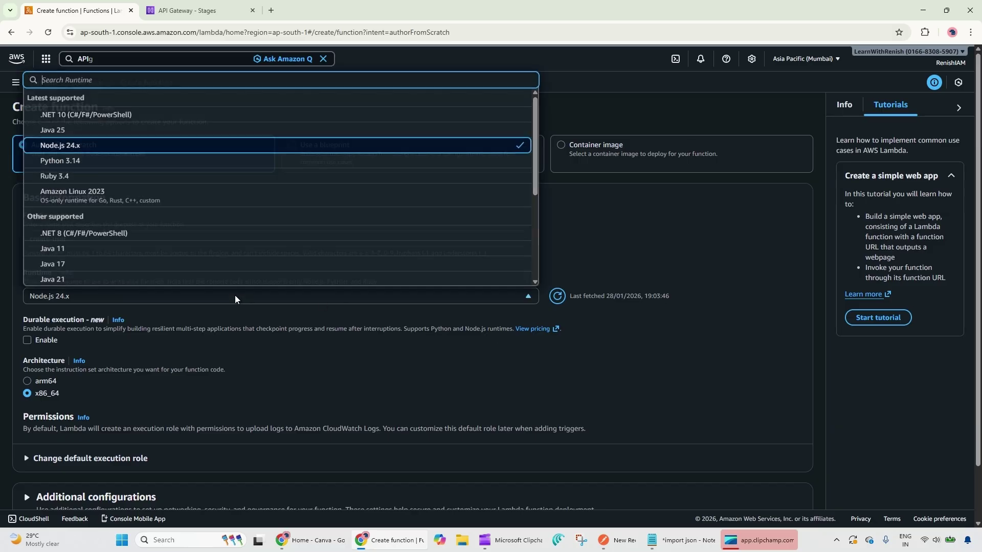
pyautogui.click(98, 162)
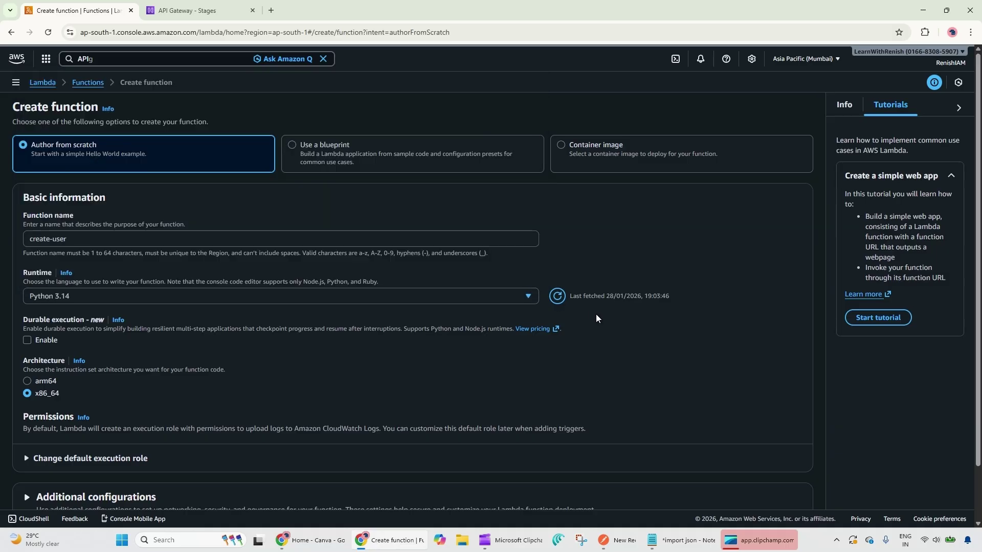
pyautogui.scroll(-2, 596, 314)
pyautogui.click(769, 483)
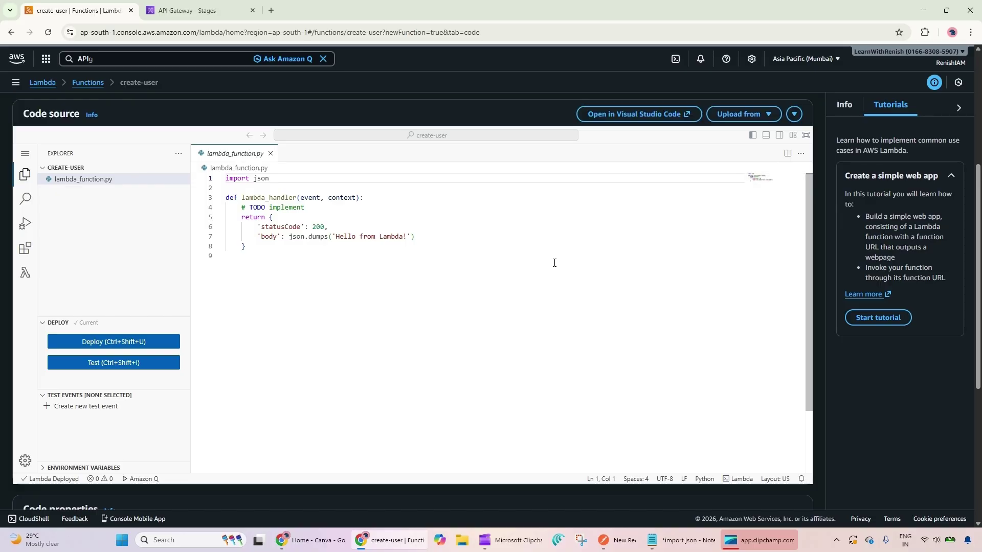
# - Replace the default code in create-user's lambda_function.py with the handler code from the third Notepad note, excluding the sample JSON user below it
pyautogui.click(688, 546)
pyautogui.click(570, 133)
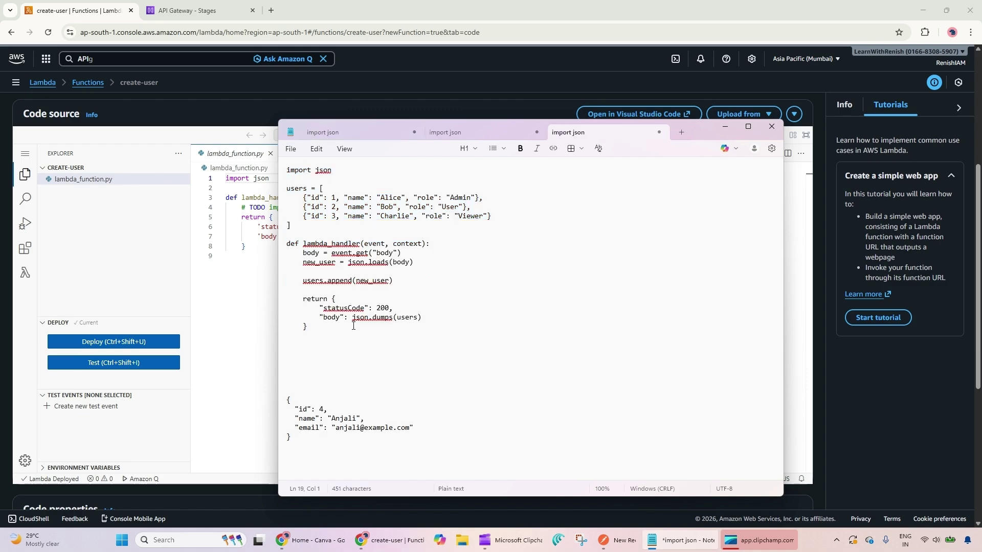
pyautogui.moveTo(353, 326); pyautogui.dragTo(286, 169)
pyautogui.hotkey('ctrl', 'c')
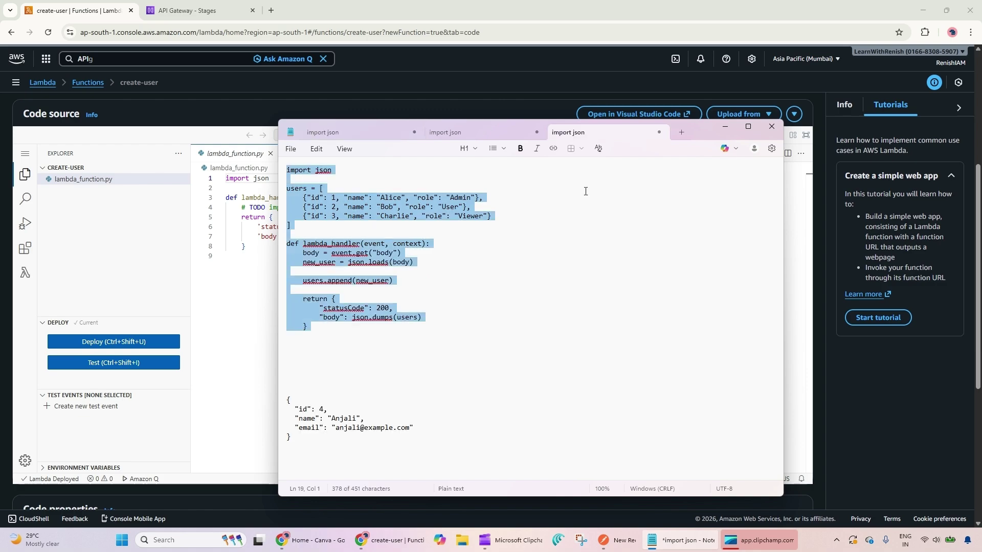
pyautogui.click(724, 126)
pyautogui.moveTo(307, 286); pyautogui.dragTo(209, 185)
pyautogui.hotkey('ctrl', 'v')
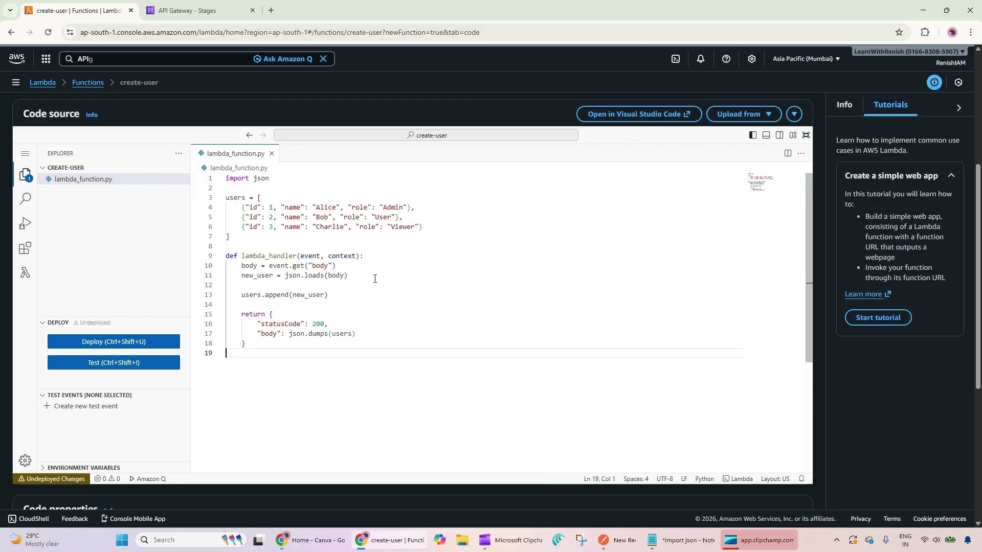
# - Examine the users list, the request body parsing and the users.append(new_user) line in the create-user handler
pyautogui.click(290, 247)
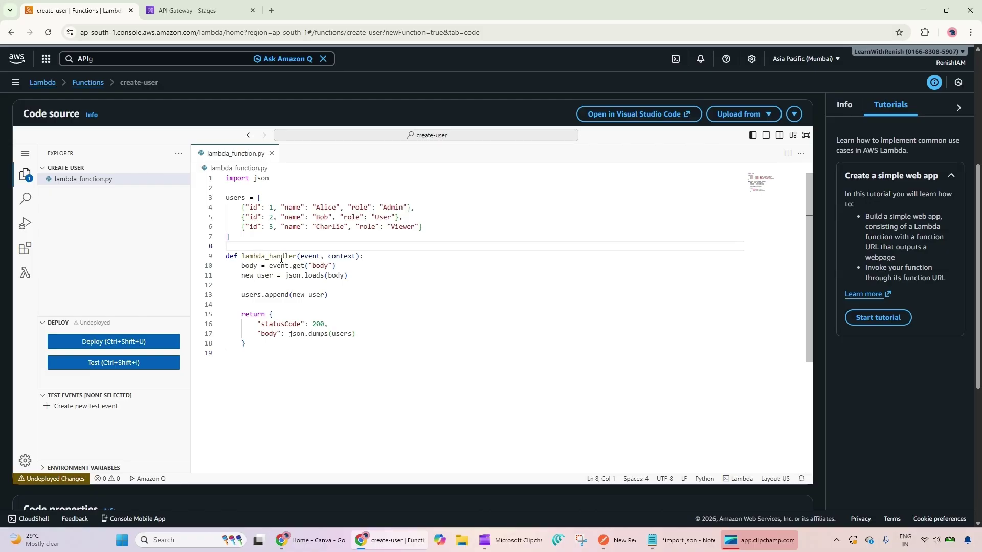
pyautogui.moveTo(276, 237); pyautogui.dragTo(225, 197)
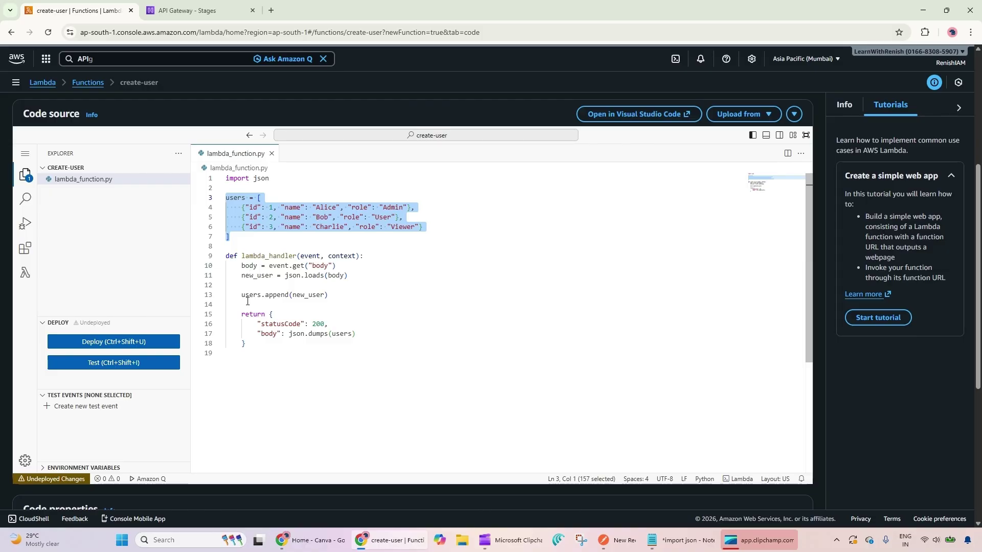
pyautogui.moveTo(242, 295); pyautogui.dragTo(360, 290)
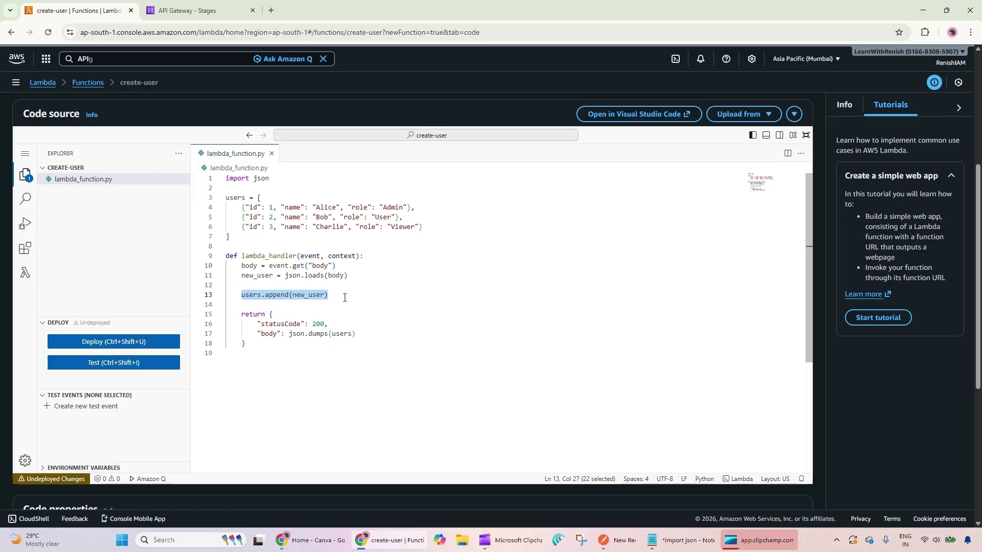
pyautogui.click(339, 265)
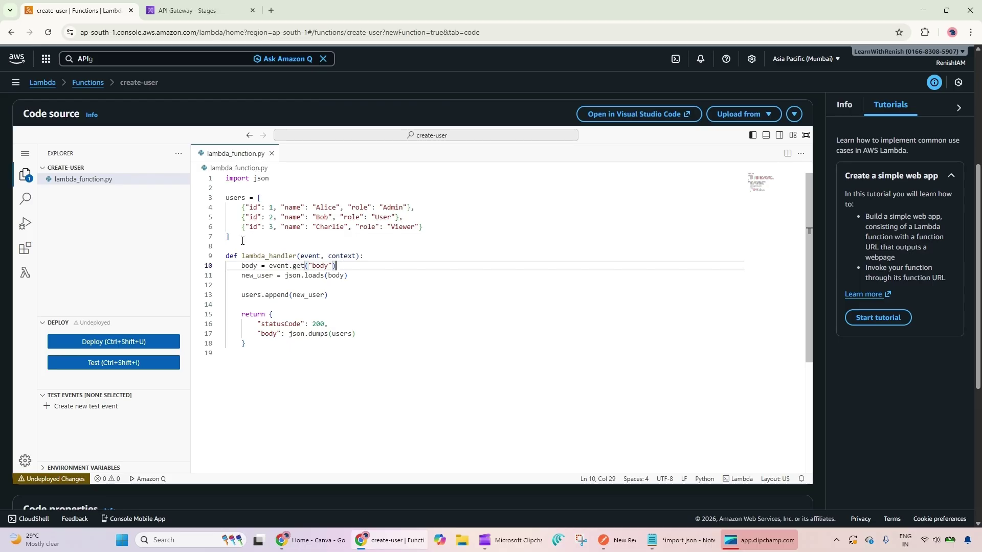
pyautogui.moveTo(242, 241); pyautogui.dragTo(227, 198)
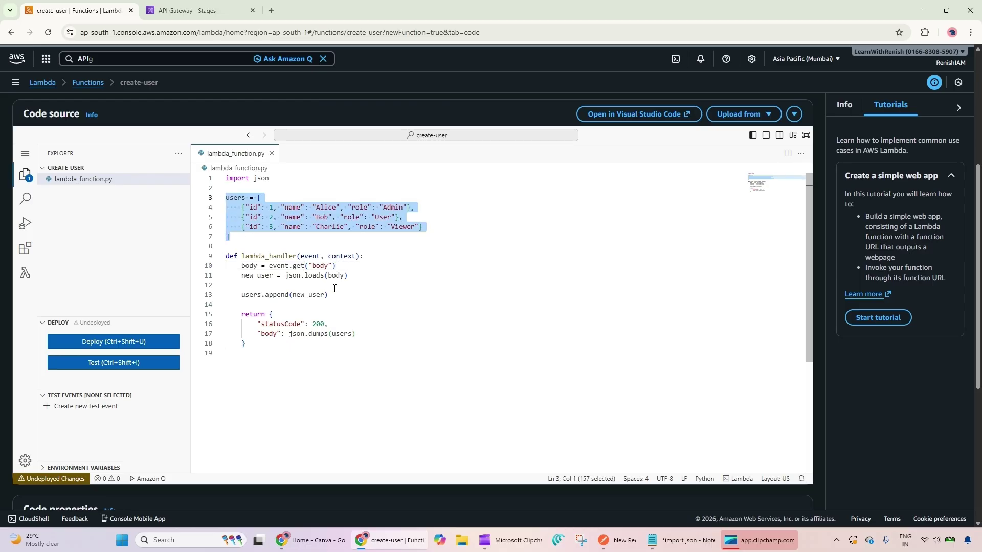
pyautogui.click(352, 287)
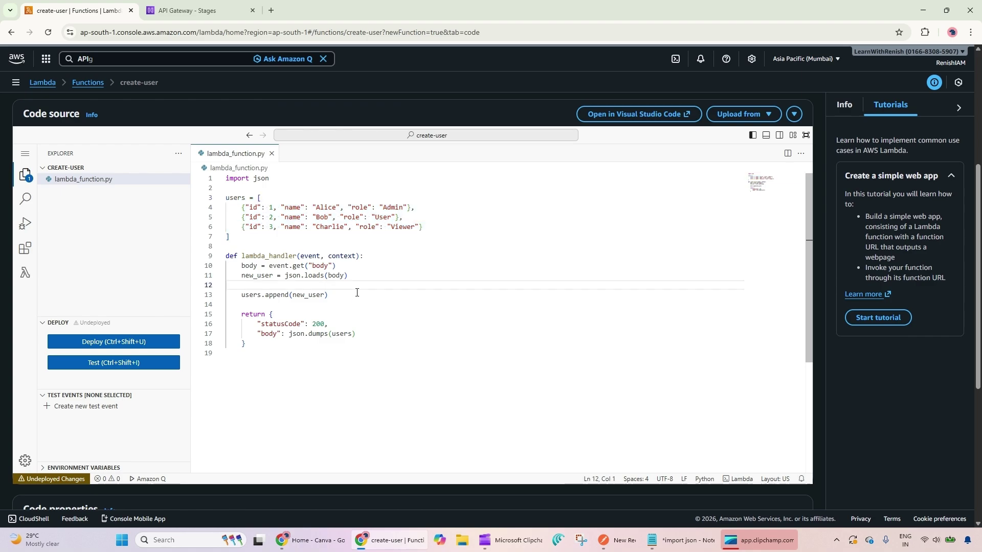
# - Examine the users list, the event parameter of lambda_handler and the event.get("body") expression in the create-user code
pyautogui.moveTo(236, 237); pyautogui.dragTo(224, 210)
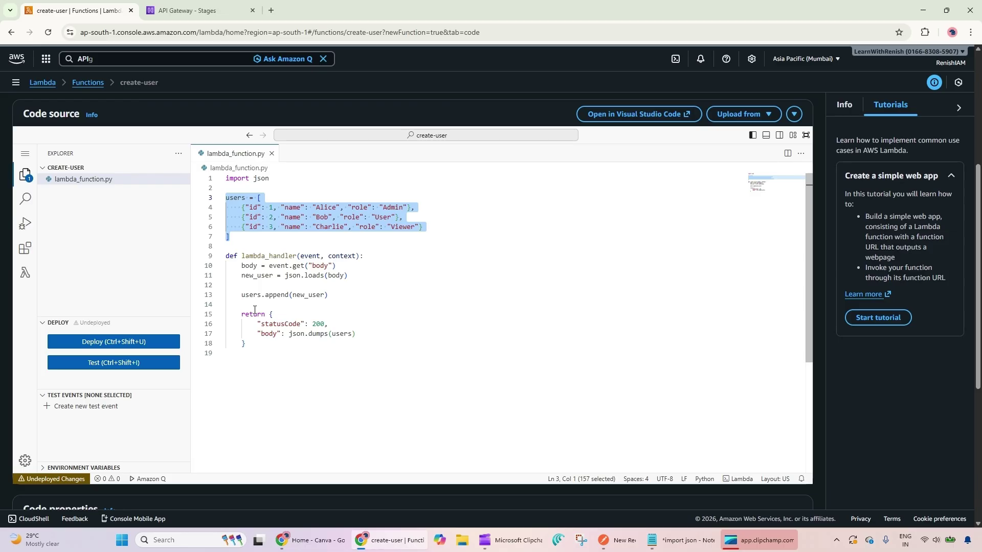
pyautogui.click(273, 285)
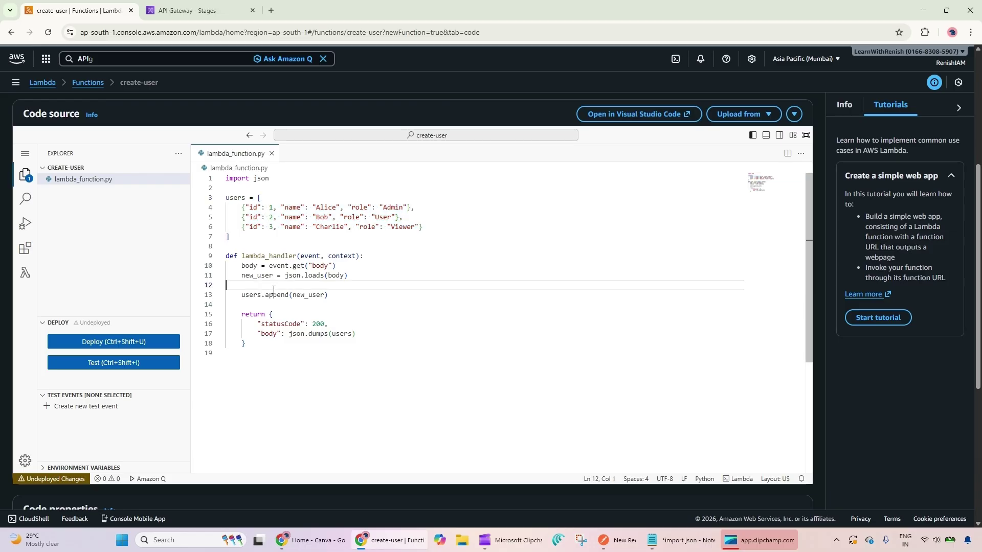
pyautogui.click(300, 256)
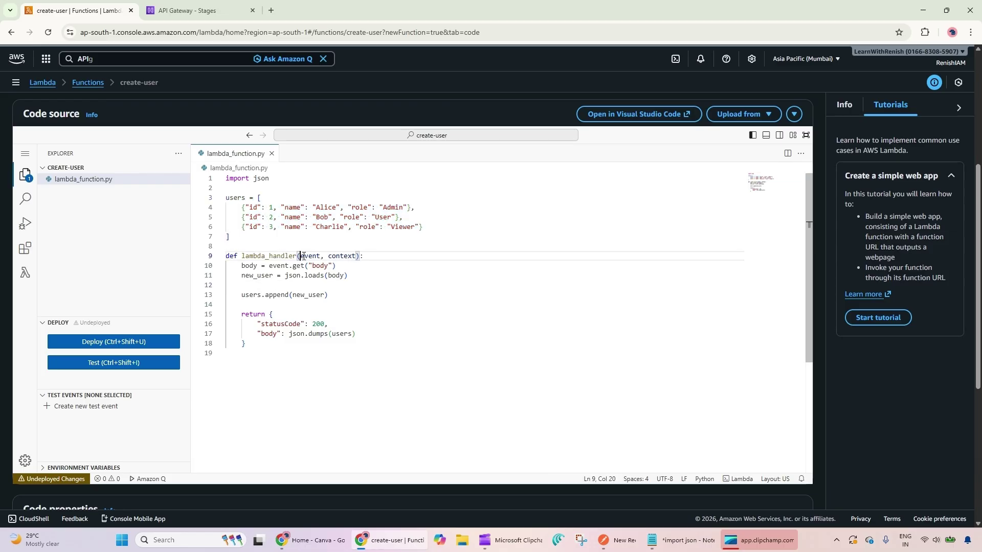
pyautogui.doubleClick(303, 256)
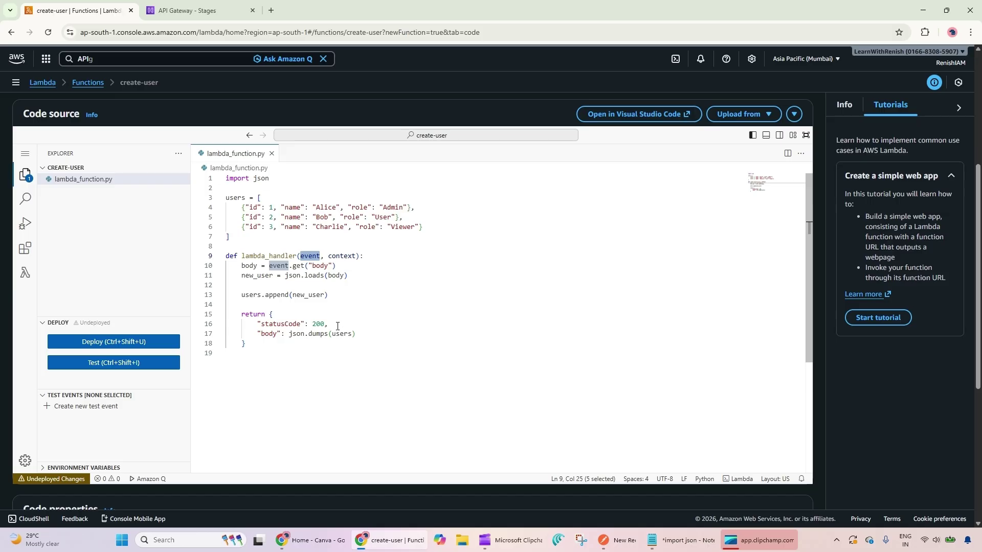
pyautogui.click(338, 266)
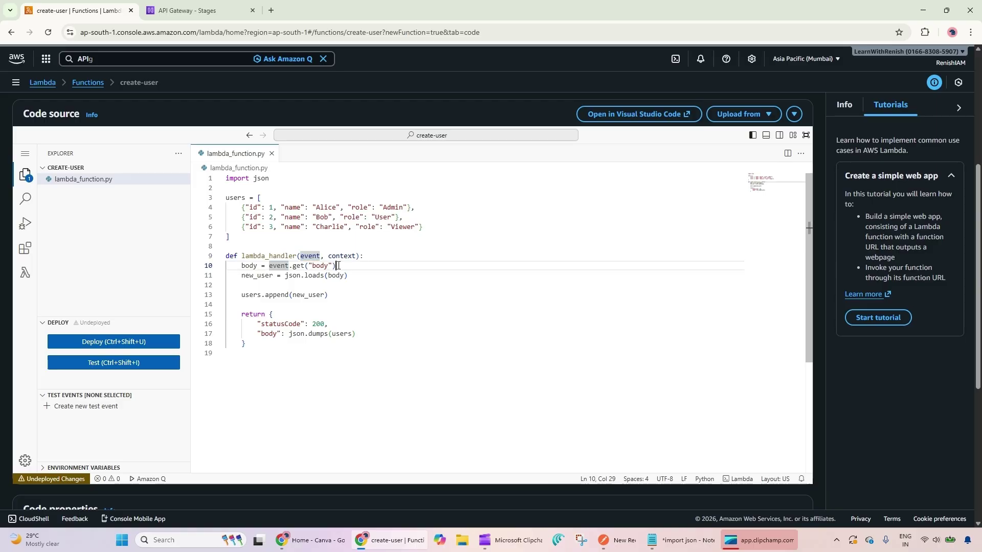
pyautogui.moveTo(337, 265); pyautogui.dragTo(275, 266)
pyautogui.doubleClick(275, 266)
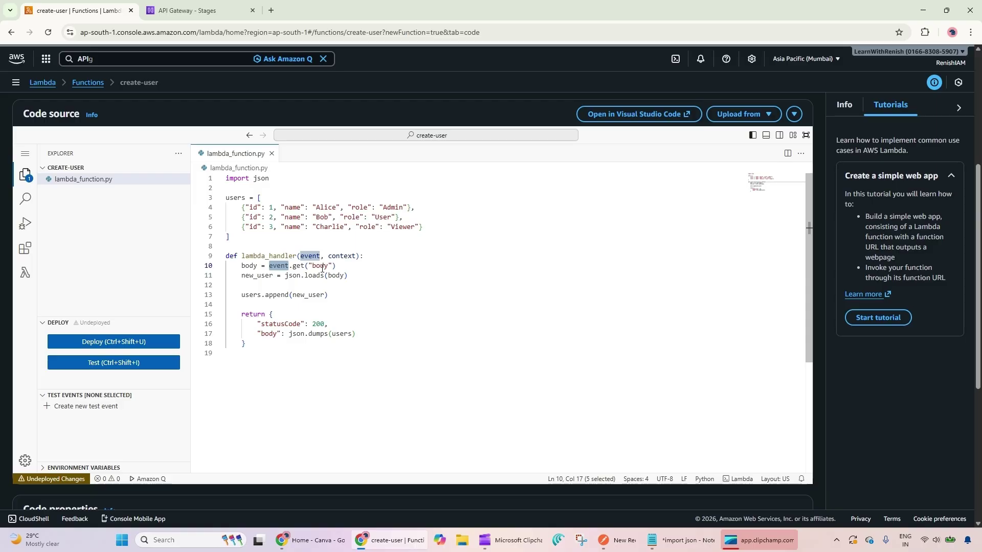
pyautogui.moveTo(336, 265); pyautogui.dragTo(270, 266)
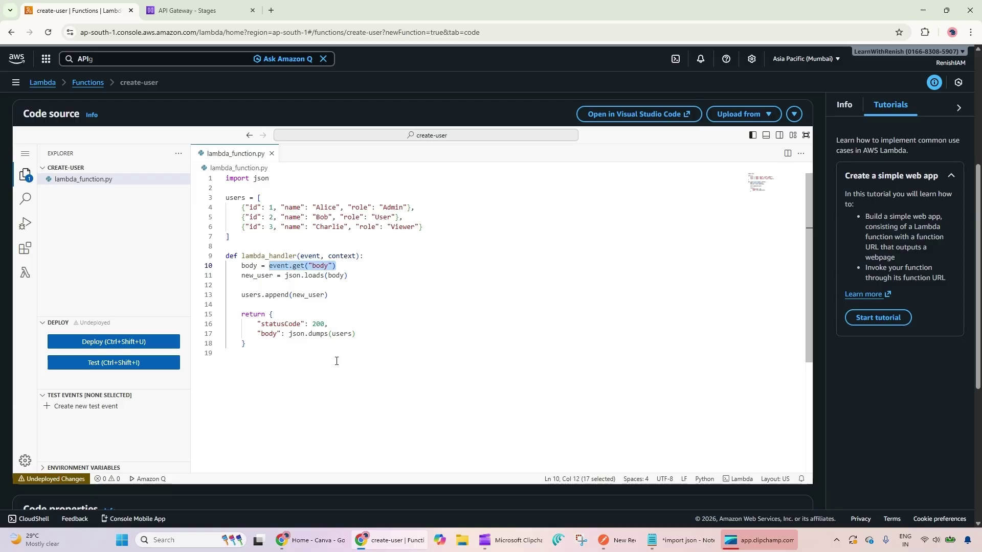
pyautogui.click(285, 244)
pyautogui.doubleClick(307, 258)
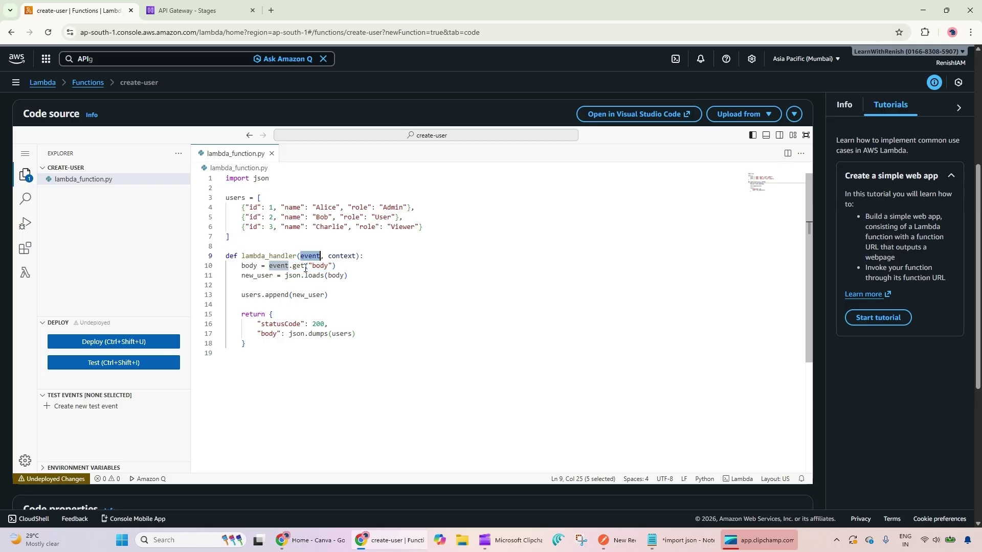
pyautogui.moveTo(345, 265); pyautogui.dragTo(226, 266)
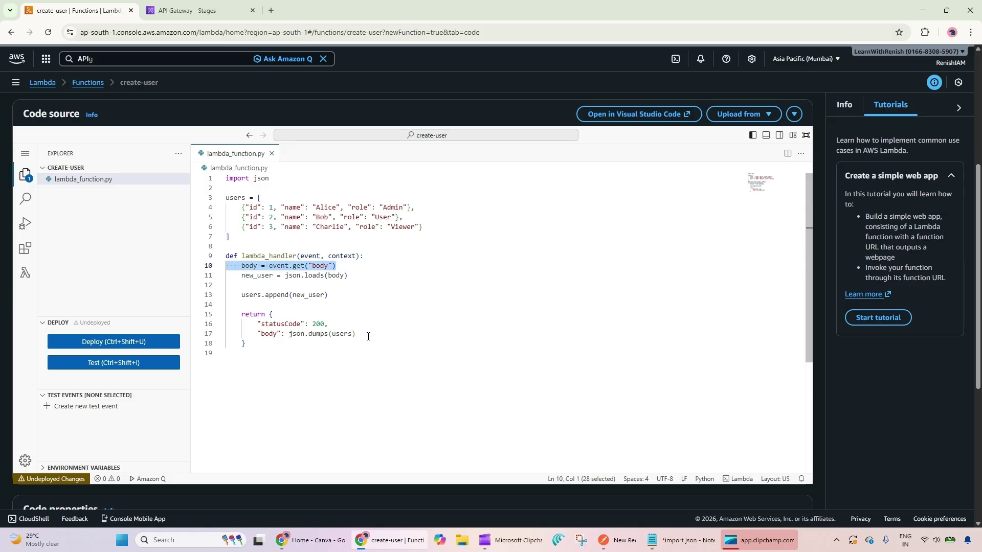
# - Examine how the create-user handler parses the request body into new_user with json.loads(body)
pyautogui.moveTo(368, 337); pyautogui.dragTo(227, 266)
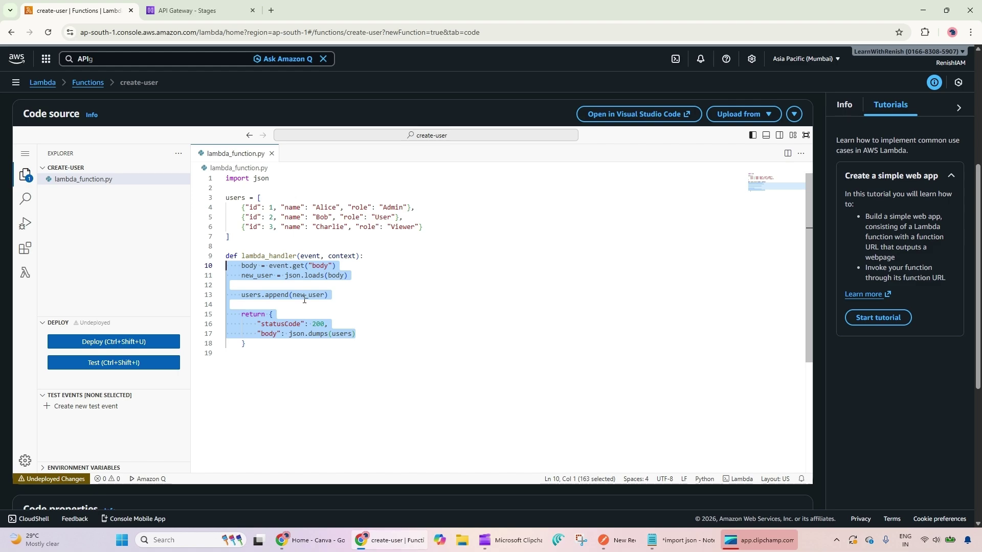
pyautogui.click(256, 307)
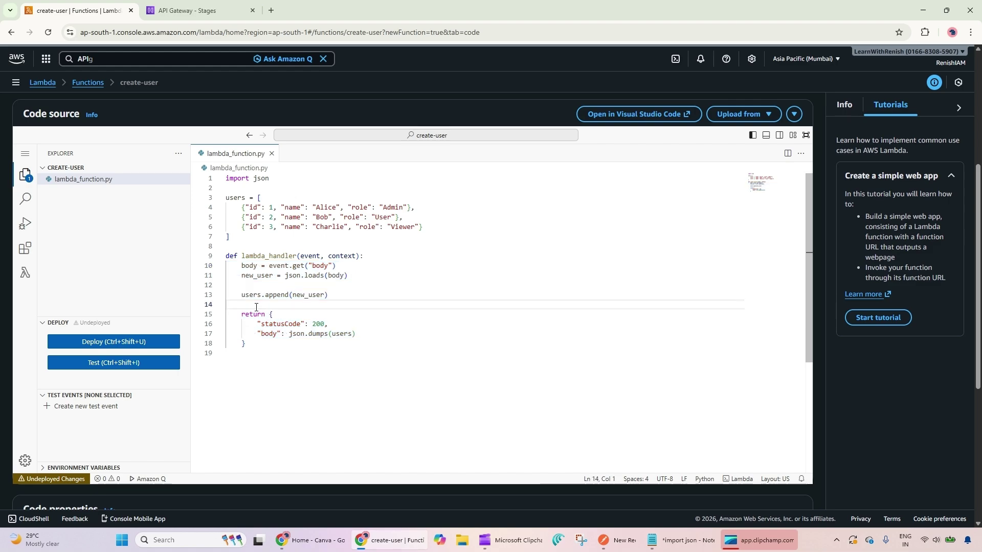
pyautogui.tripleClick(320, 265)
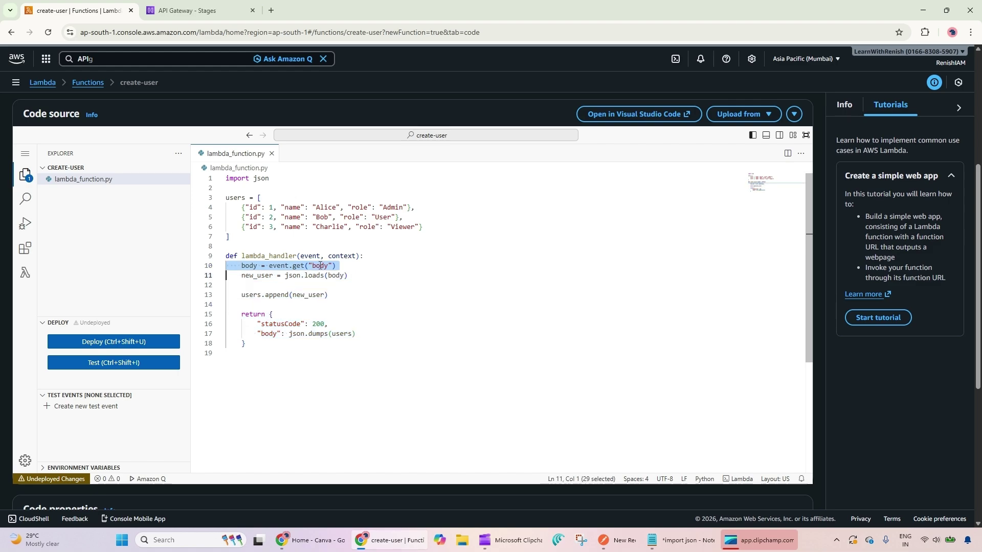
pyautogui.moveTo(354, 276); pyautogui.dragTo(208, 278)
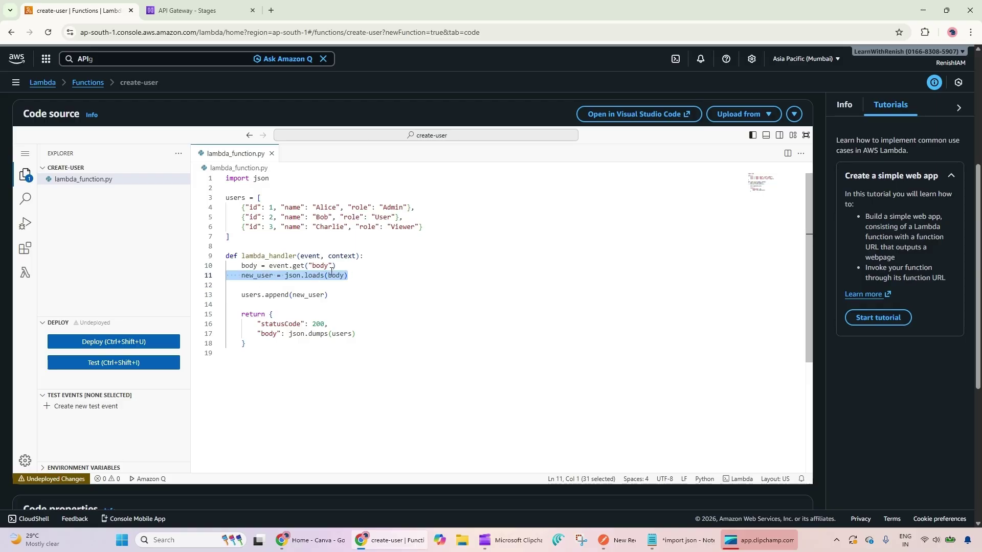
pyautogui.click(354, 269)
pyautogui.moveTo(355, 273); pyautogui.dragTo(225, 265)
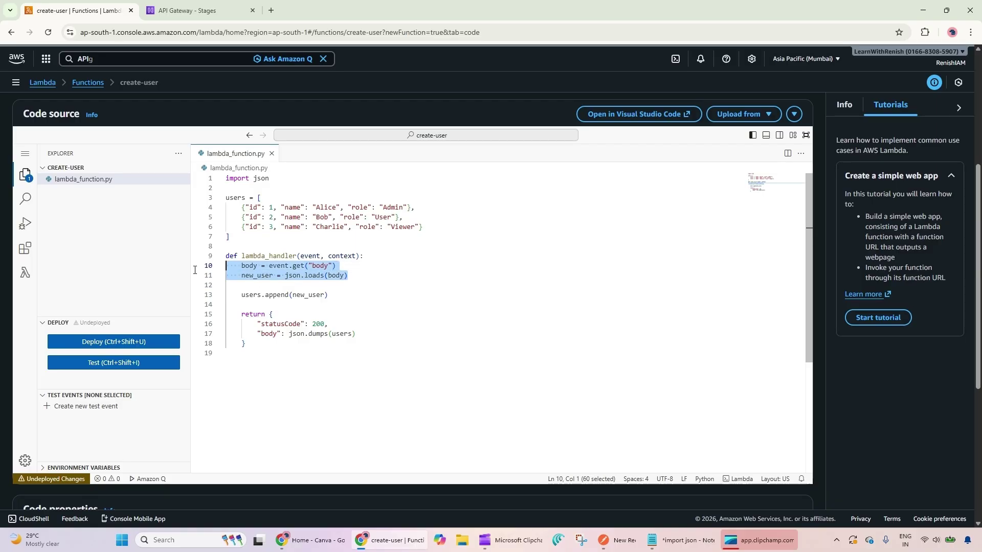
pyautogui.click(301, 294)
pyautogui.keyDown('ctrl'); pyautogui.click(302, 294); pyautogui.keyUp('ctrl')
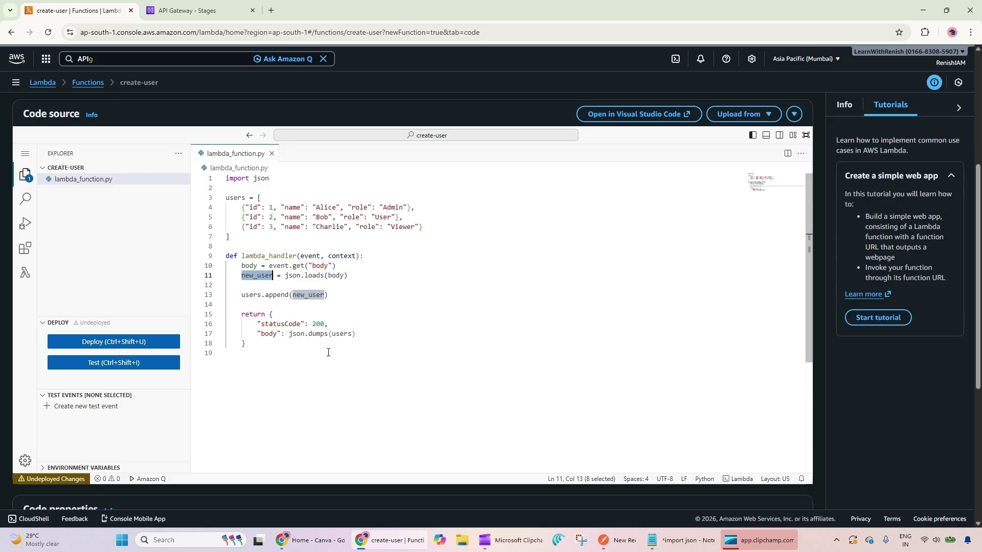
# - Trace the users variable from its definition through users.append(new_user) to json.dumps(users) in the return block
pyautogui.doubleClick(250, 294)
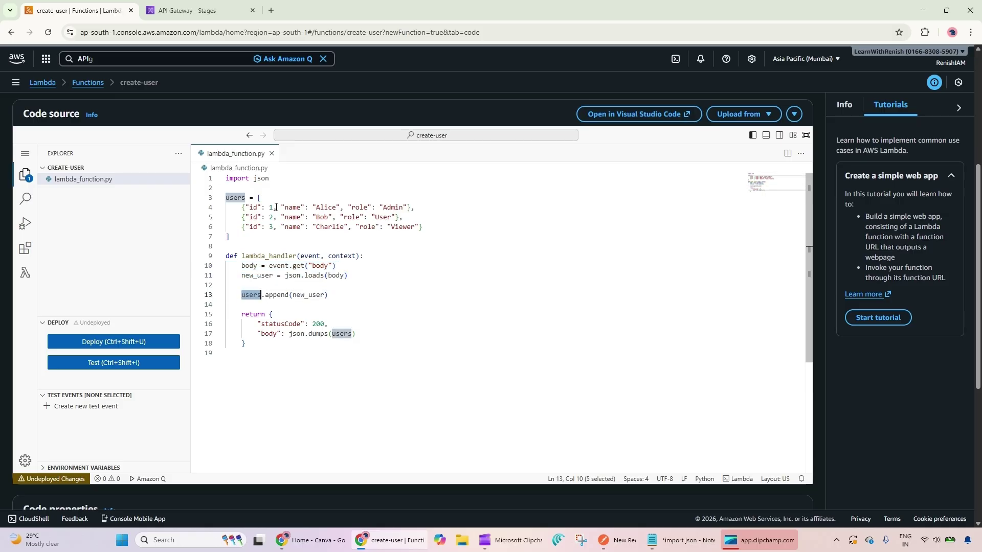
pyautogui.doubleClick(259, 197)
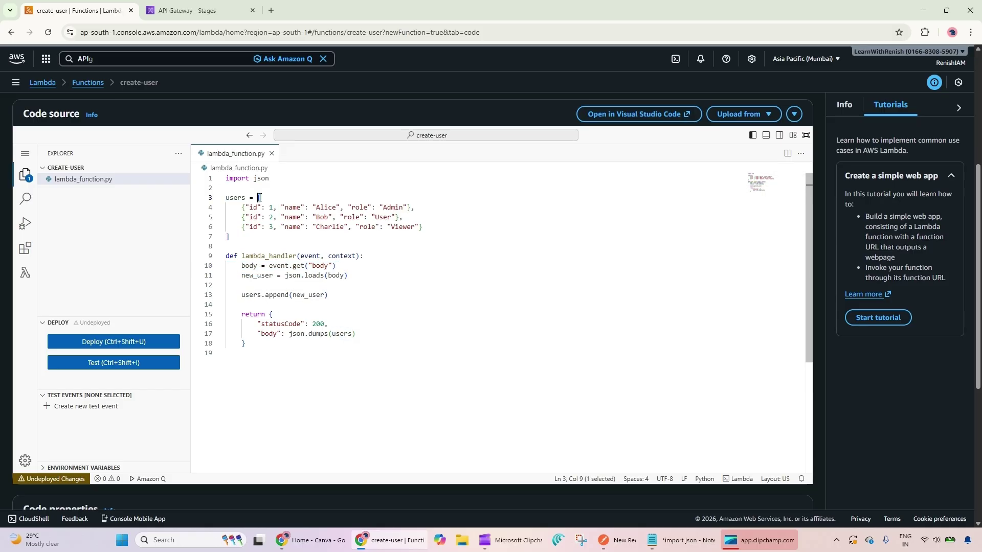
pyautogui.doubleClick(283, 294)
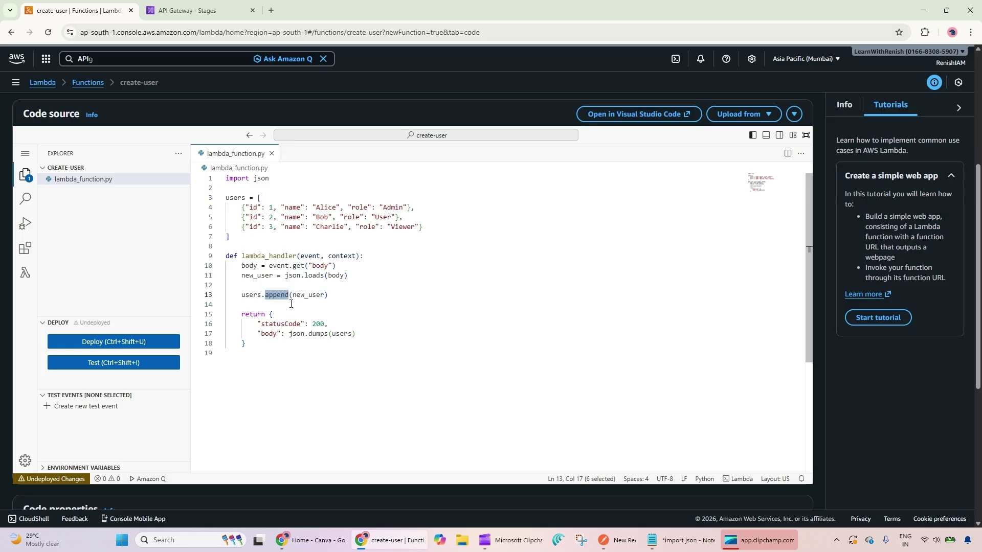
pyautogui.doubleClick(253, 294)
pyautogui.doubleClick(339, 335)
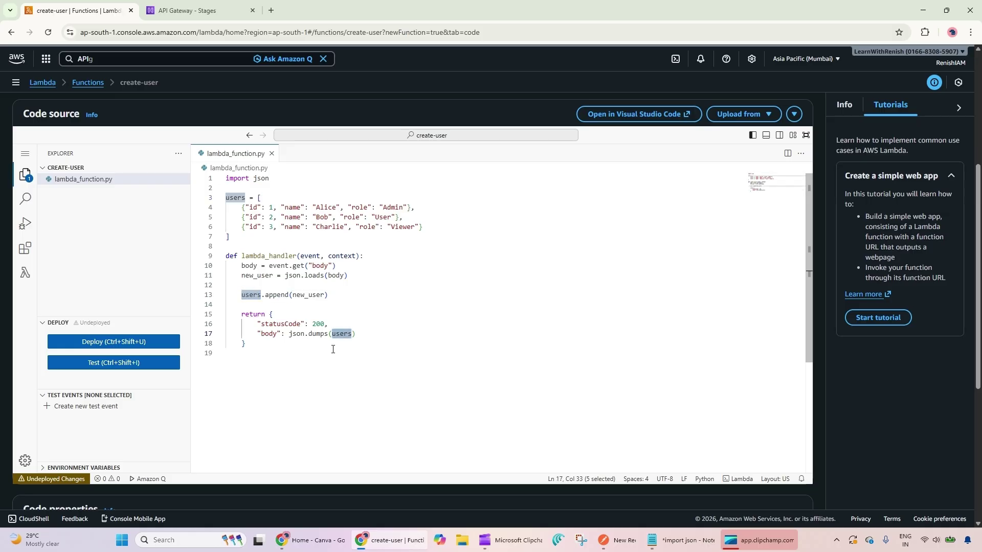
pyautogui.click(323, 346)
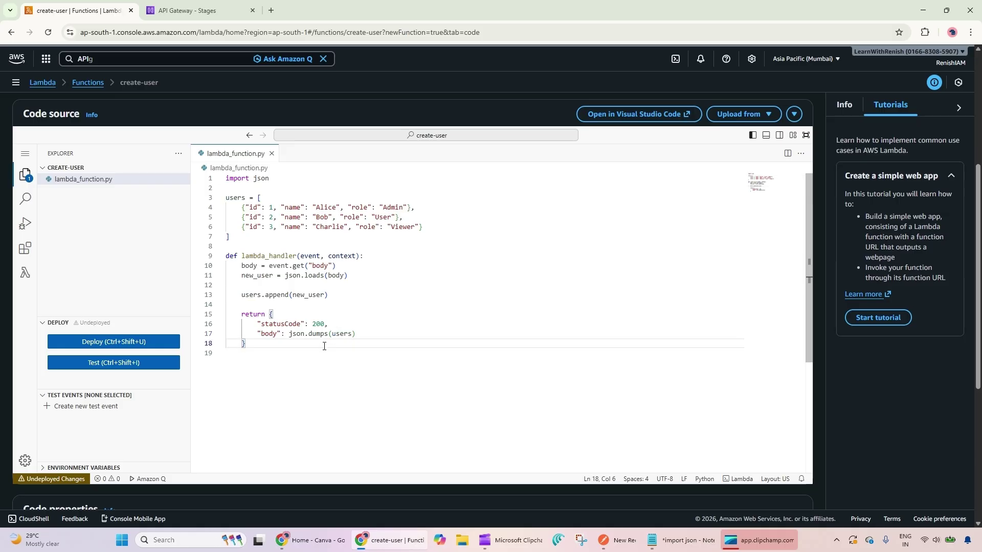
pyautogui.doubleClick(340, 335)
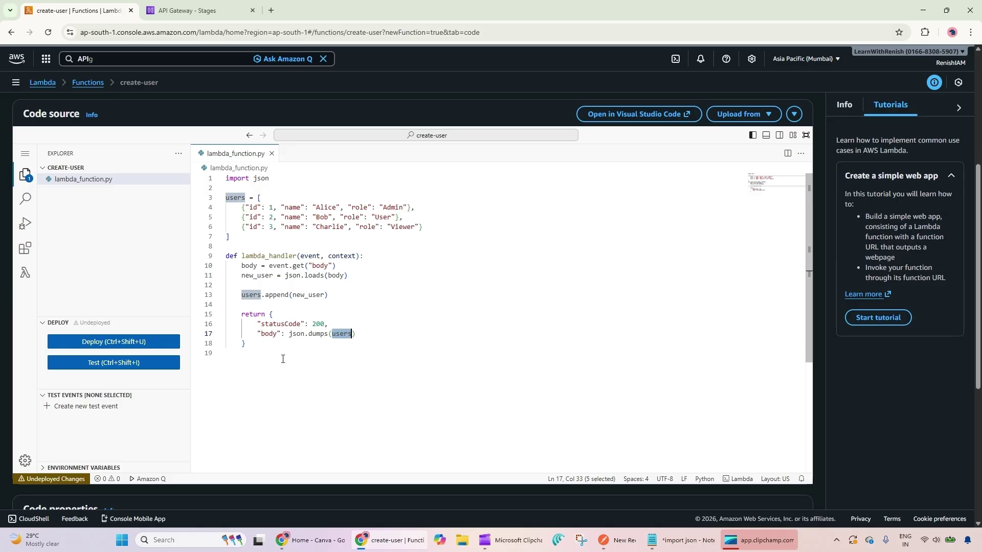
pyautogui.click(245, 296)
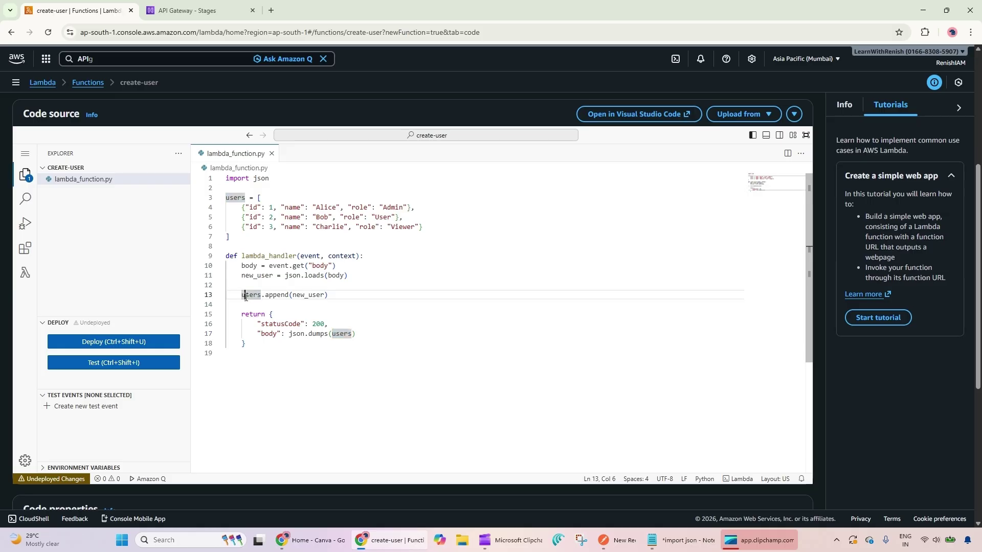
pyautogui.click(244, 344)
pyautogui.moveTo(244, 345); pyautogui.dragTo(214, 255)
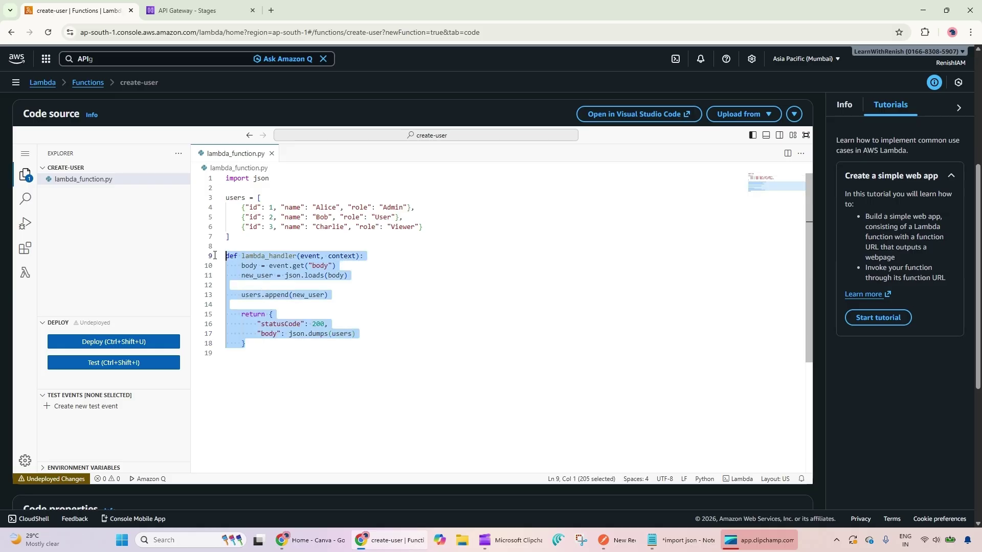
pyautogui.doubleClick(341, 333)
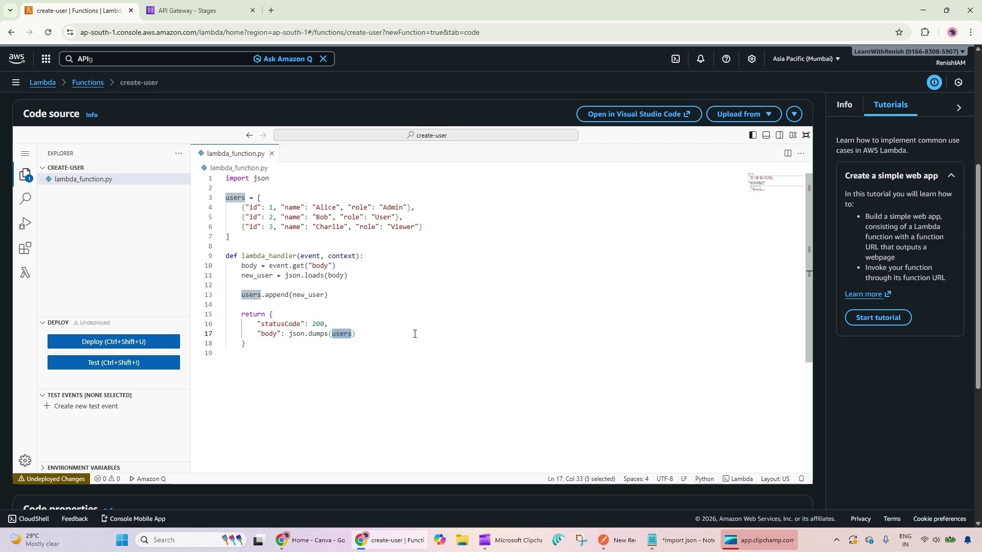
# - Deploy the create-user function code, and open the /users resource of sample-api in API Gateway
pyautogui.click(151, 342)
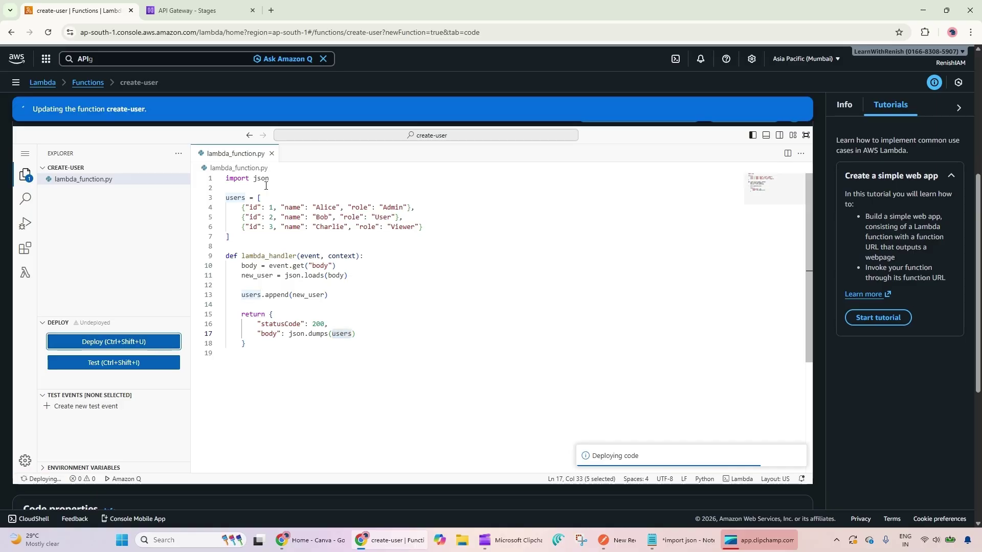
pyautogui.click(195, 5)
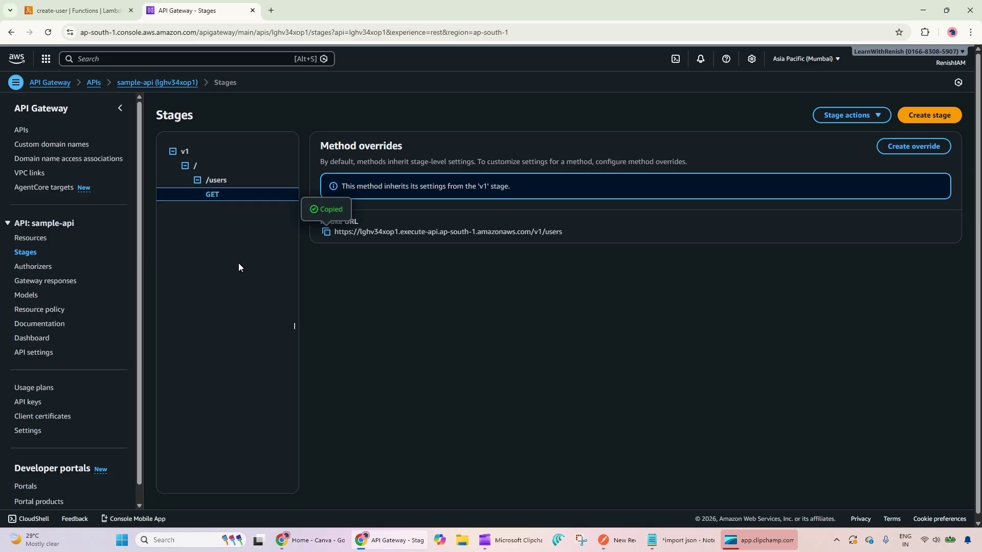
pyautogui.click(31, 243)
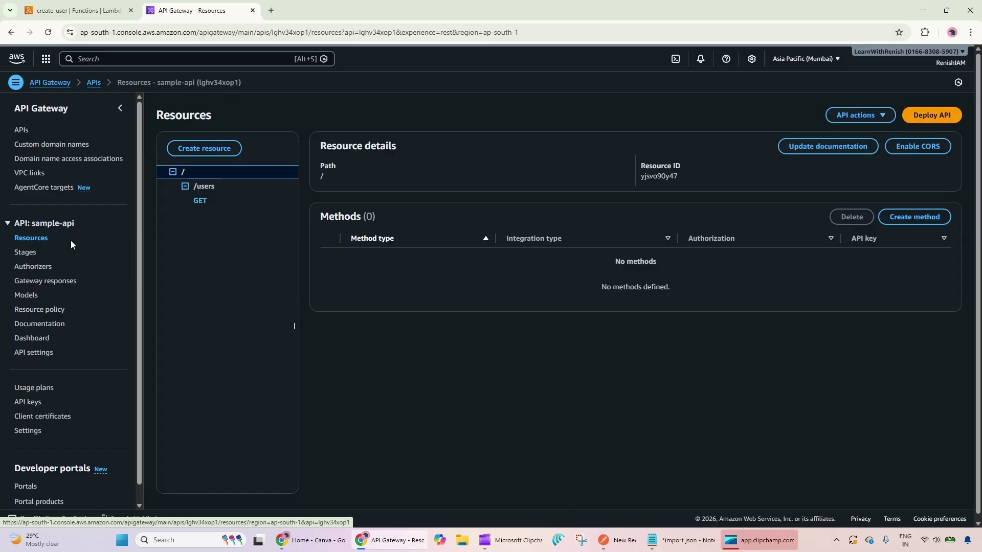
pyautogui.click(207, 191)
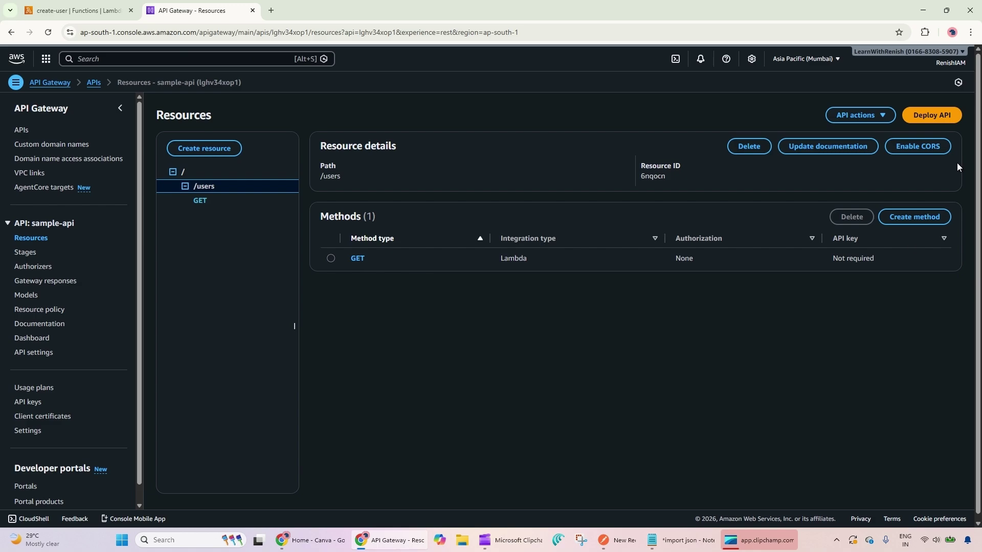
# - Start a new method on /users with method type POST, Lambda function integration and Lambda proxy integration enabled
pyautogui.click(914, 216)
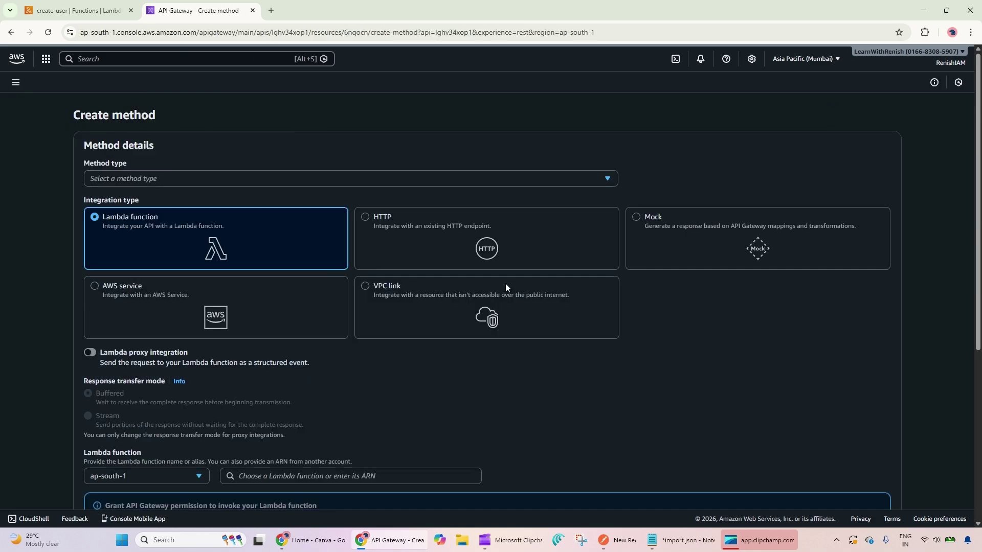
pyautogui.click(181, 179)
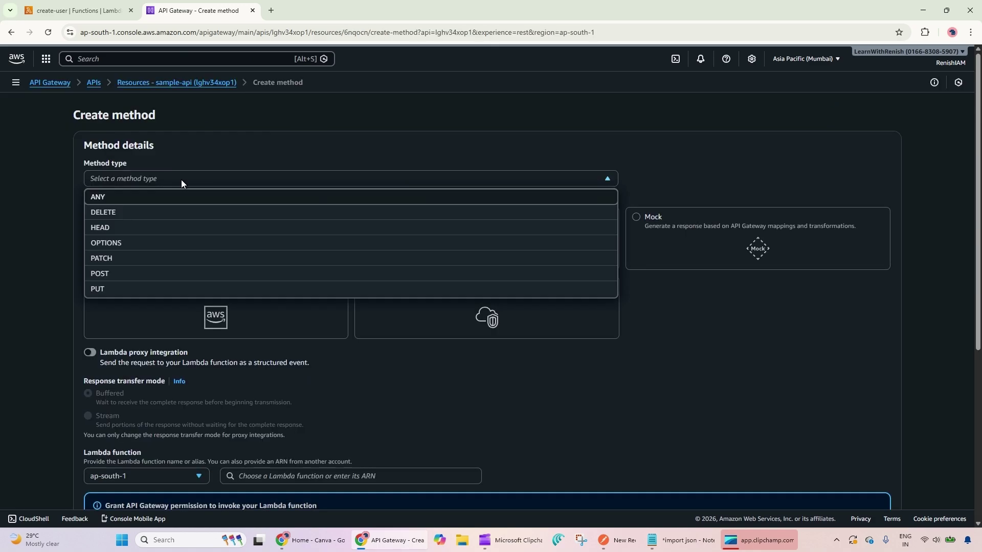
pyautogui.click(108, 275)
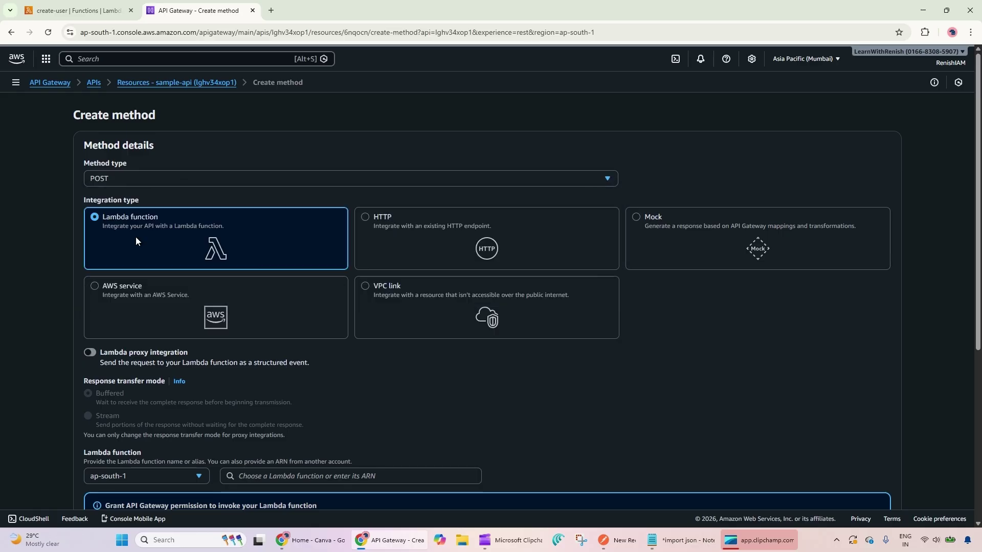
pyautogui.click(94, 350)
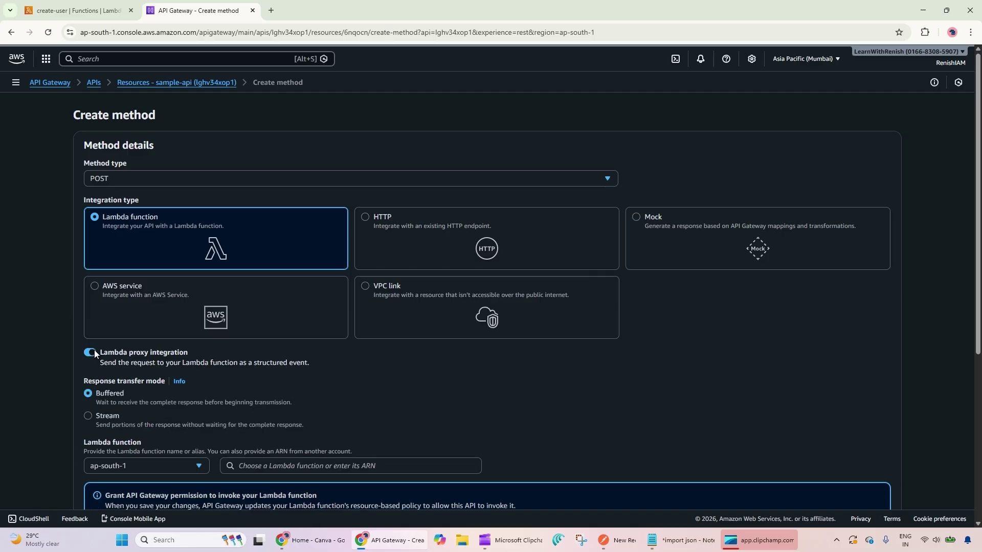
pyautogui.scroll(-3, 954, 305)
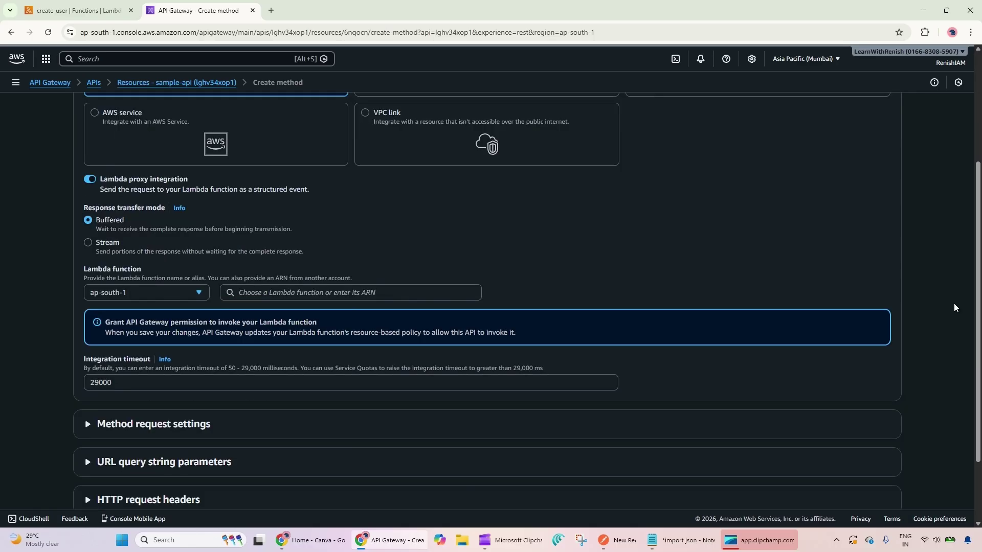
pyautogui.scroll(-1, 954, 307)
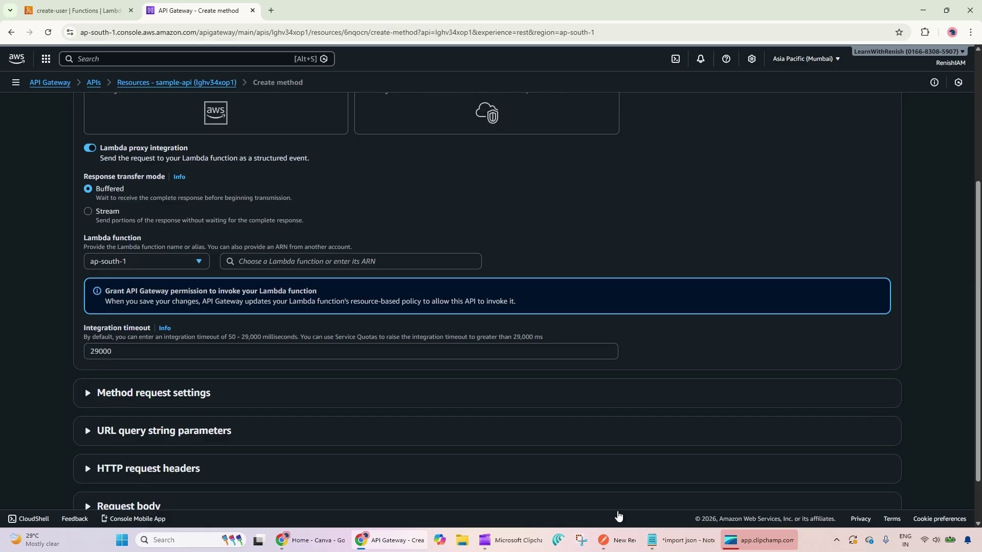
# - Choose the create-user Lambda function in ap-south-1 as the integration target and create the POST method on /users
pyautogui.click(623, 545)
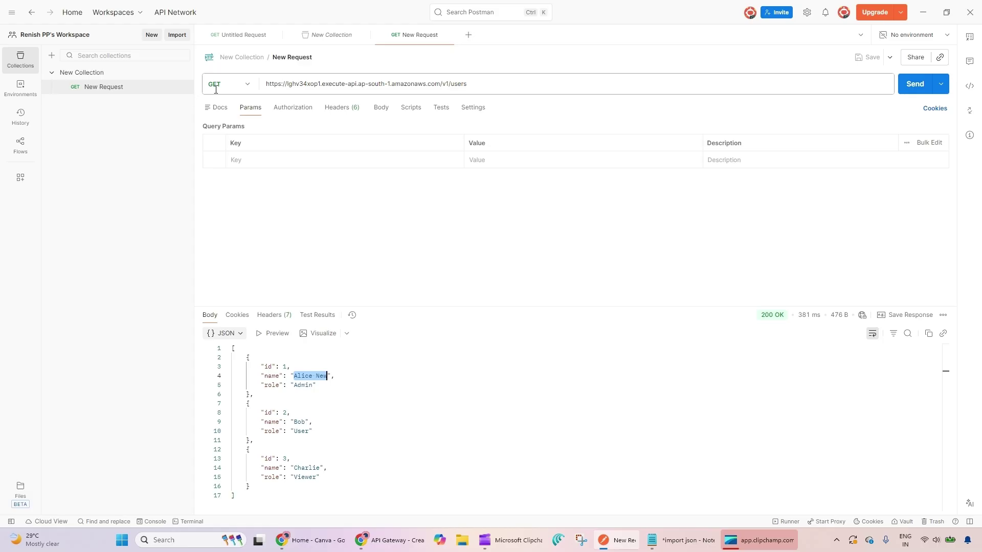
pyautogui.click(608, 540)
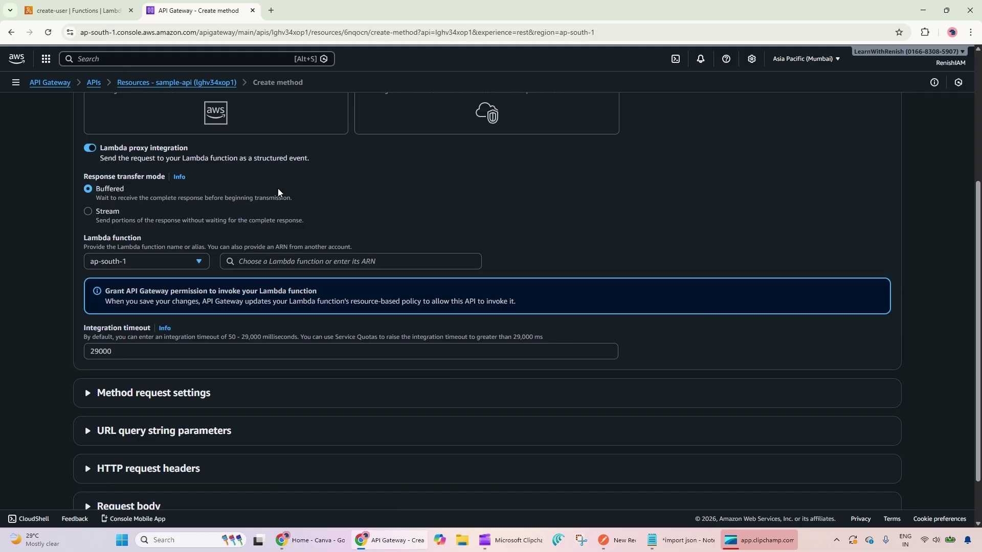
pyautogui.click(361, 260)
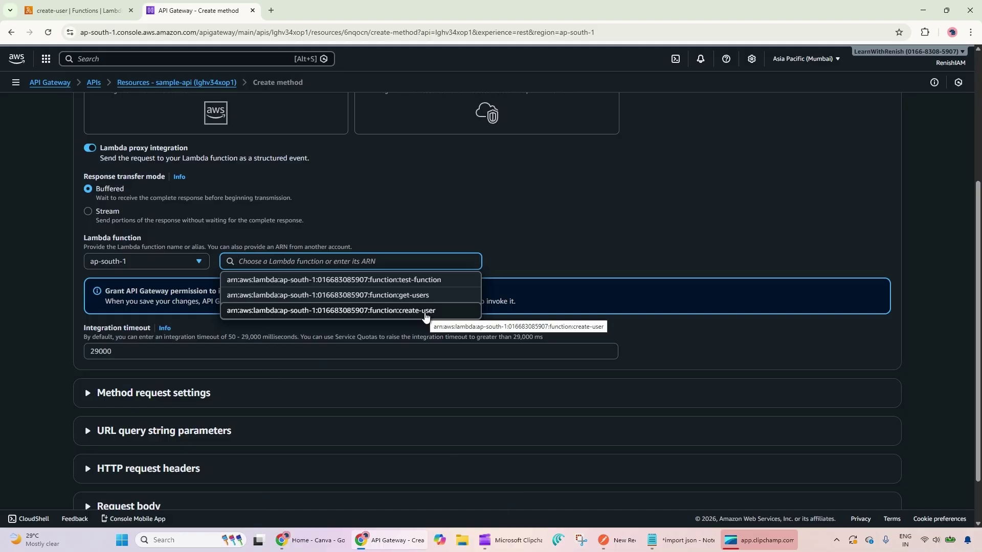
pyautogui.click(424, 311)
pyautogui.scroll(1, 560, 298)
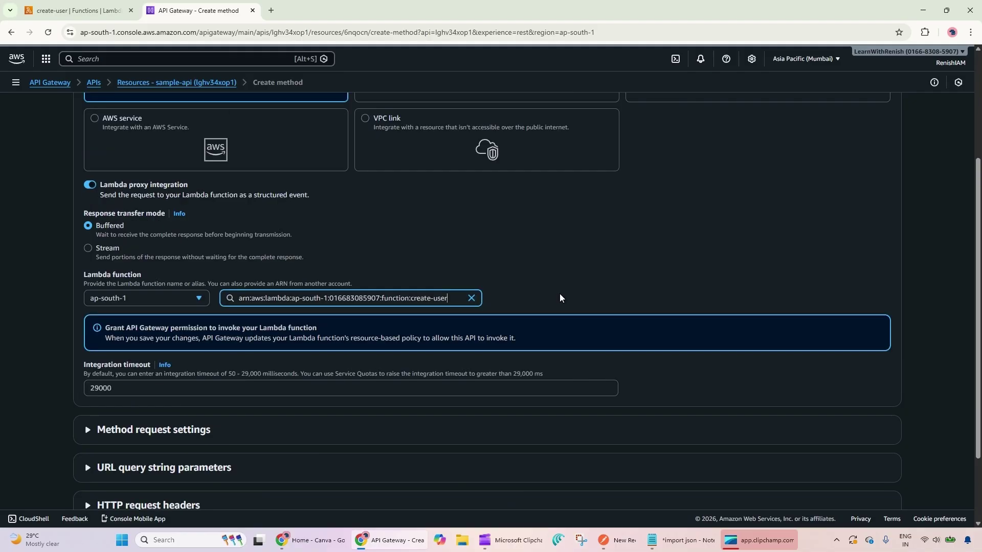
pyautogui.scroll(3, 159, 180)
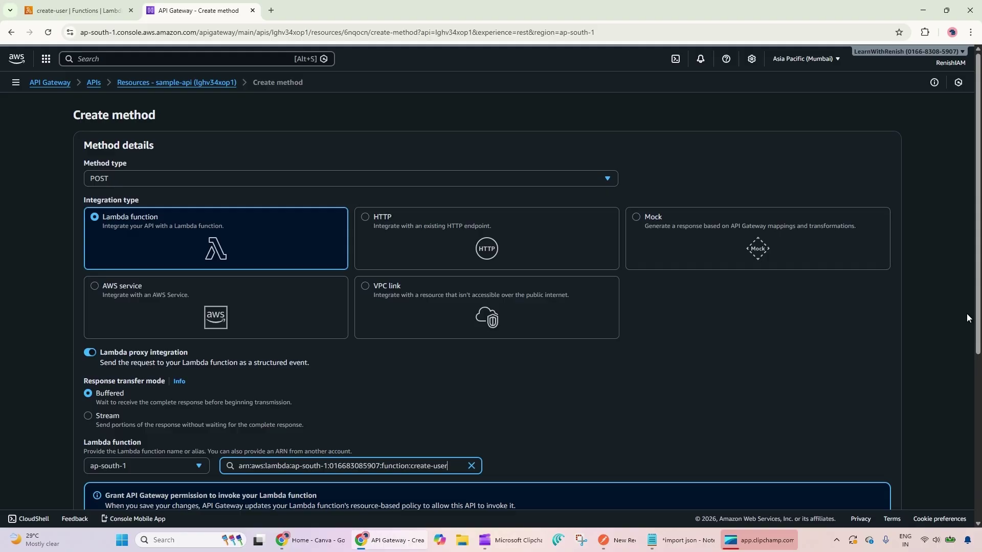
pyautogui.scroll(-1, 974, 319)
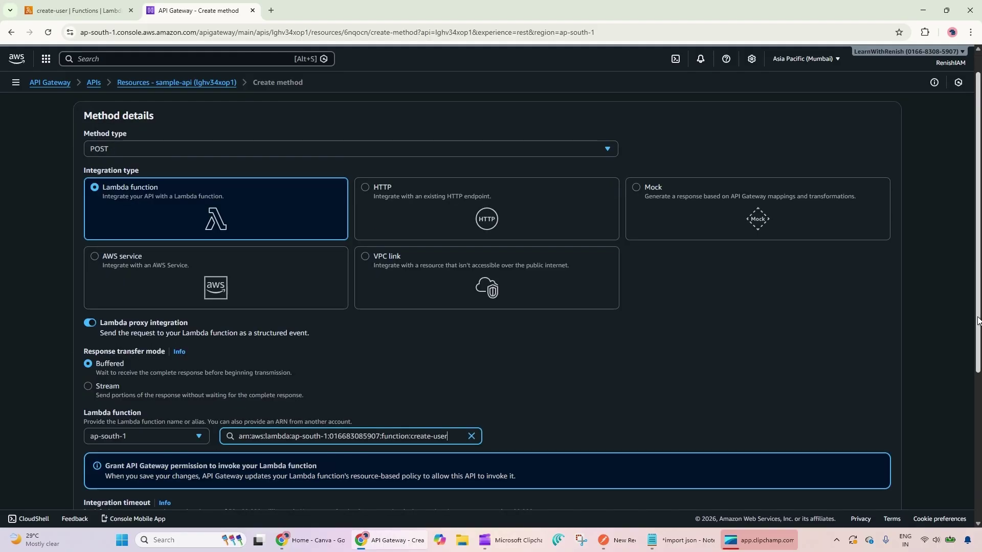
pyautogui.moveTo(977, 321); pyautogui.dragTo(921, 425)
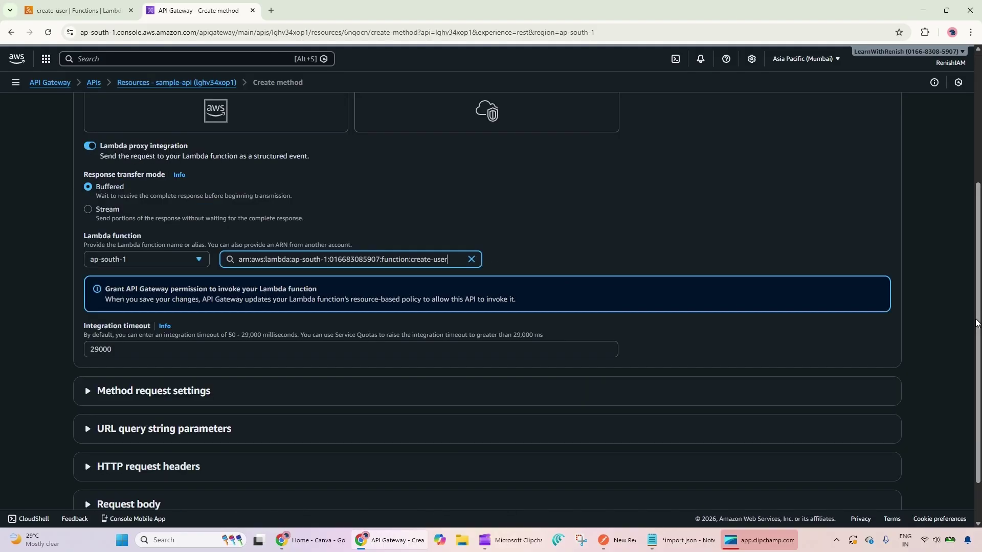
pyautogui.moveTo(976, 322); pyautogui.dragTo(875, 470)
pyautogui.scroll(5, 937, 356)
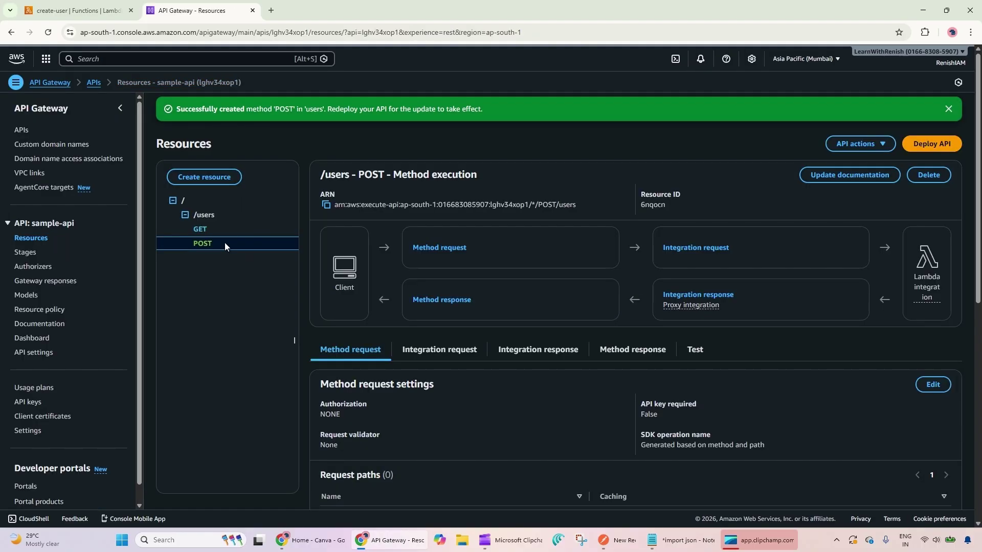
# - Check which Lambda function the GET and POST methods on /users each integrate with
pyautogui.click(201, 231)
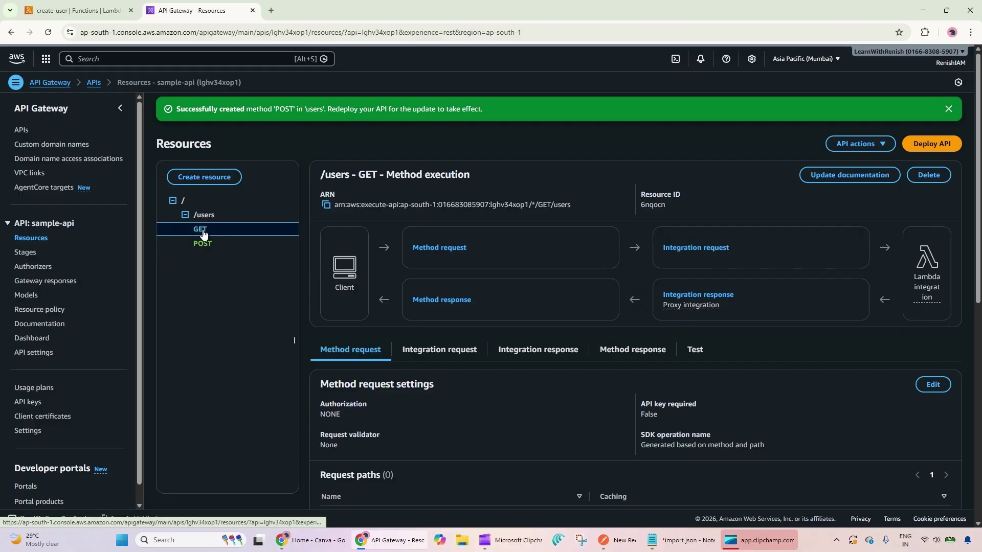
pyautogui.click(928, 305)
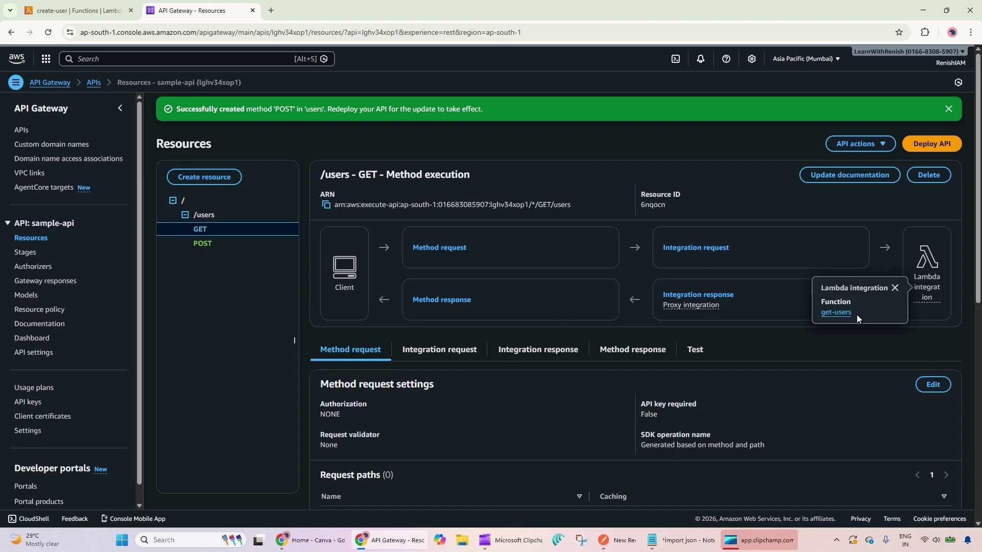
pyautogui.moveTo(856, 314); pyautogui.dragTo(817, 346)
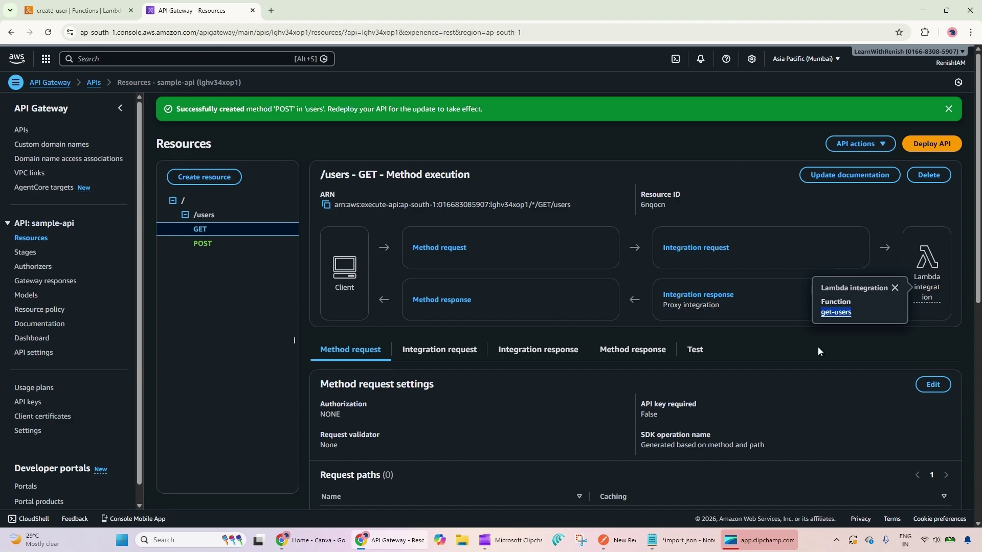
pyautogui.click(845, 345)
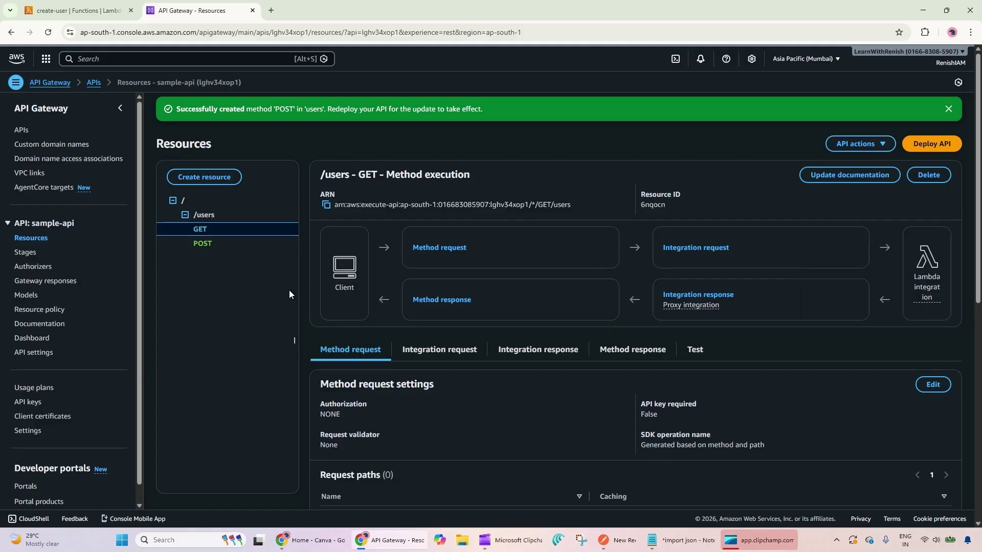
pyautogui.click(203, 244)
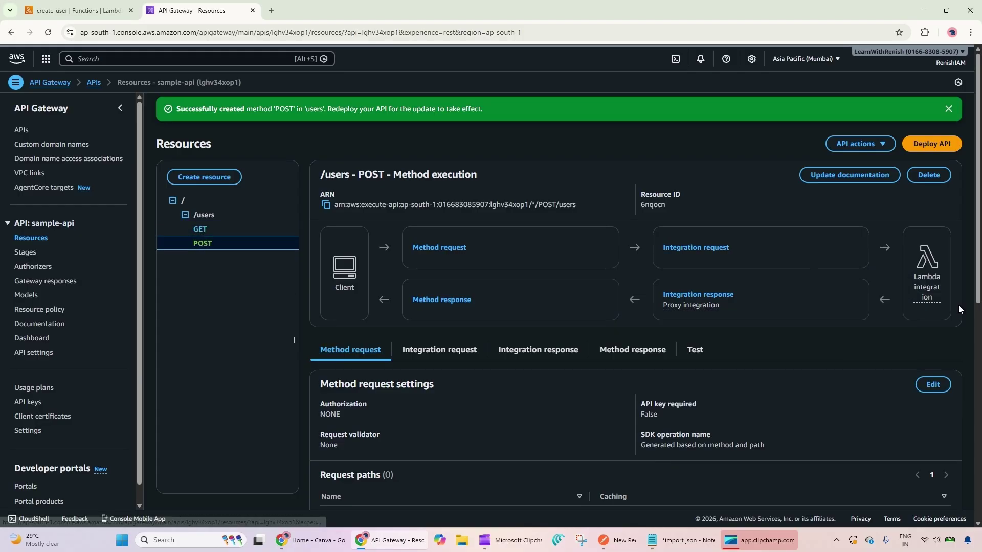
pyautogui.click(927, 297)
pyautogui.moveTo(842, 325); pyautogui.dragTo(820, 315)
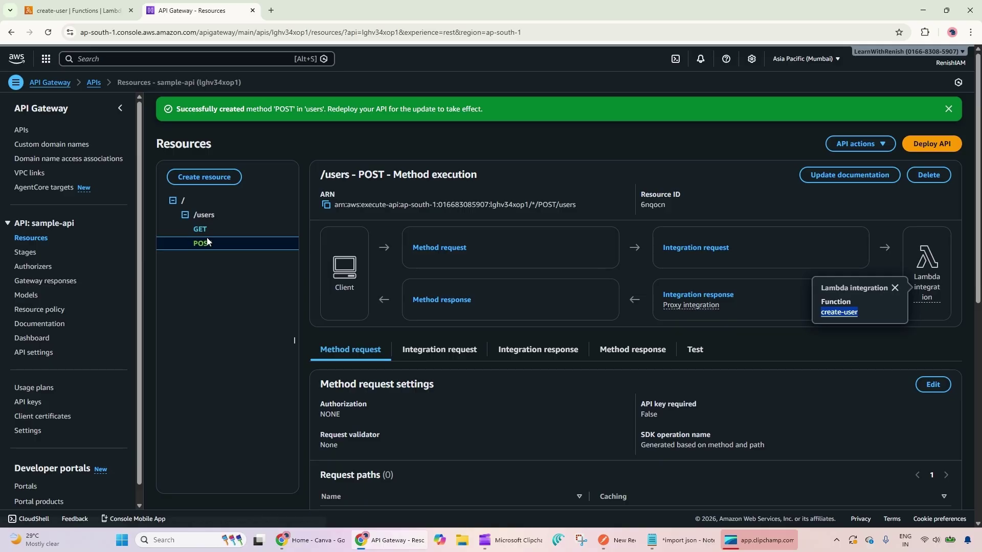
pyautogui.click(836, 340)
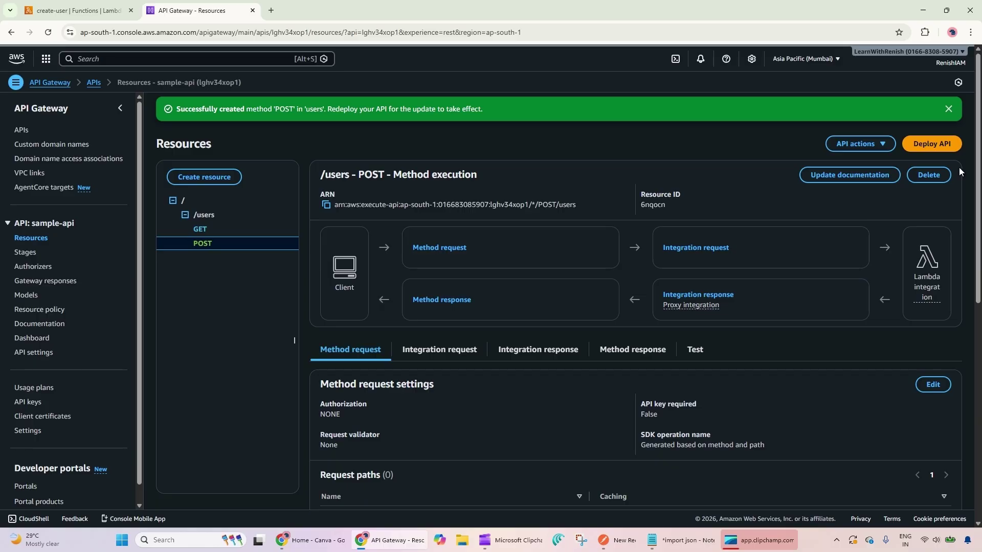
# - Deploy sample-api to the existing v1 stage
pyautogui.click(946, 147)
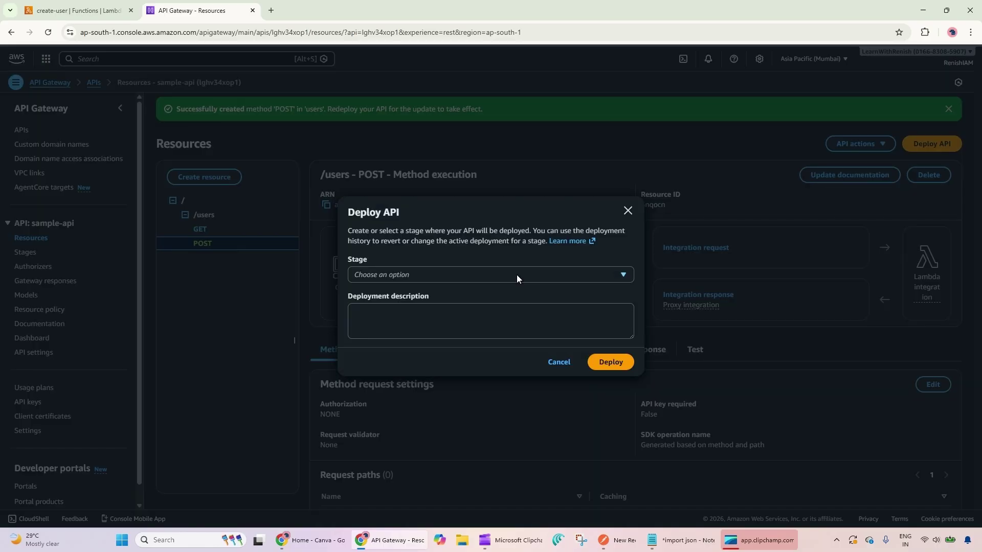
pyautogui.click(517, 279)
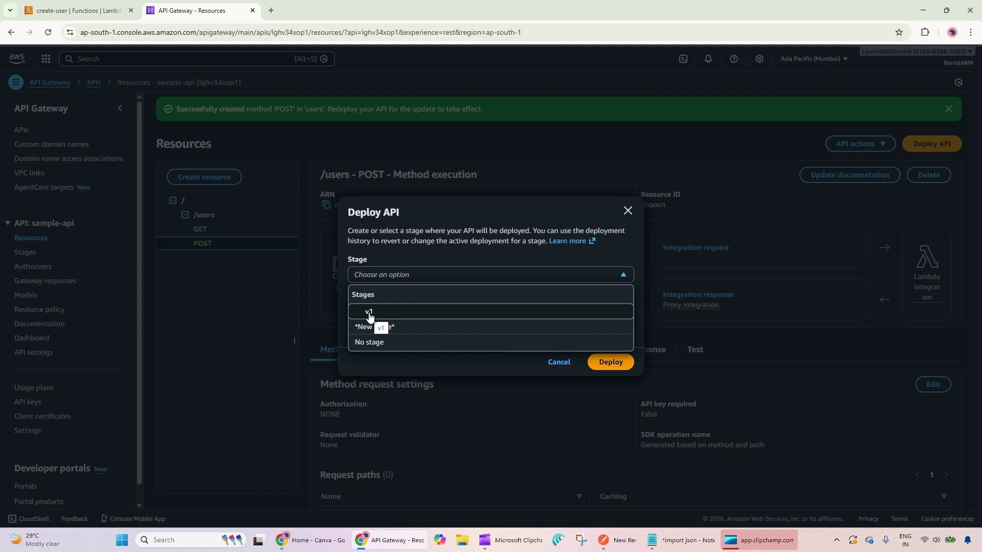
pyautogui.click(369, 313)
pyautogui.click(609, 388)
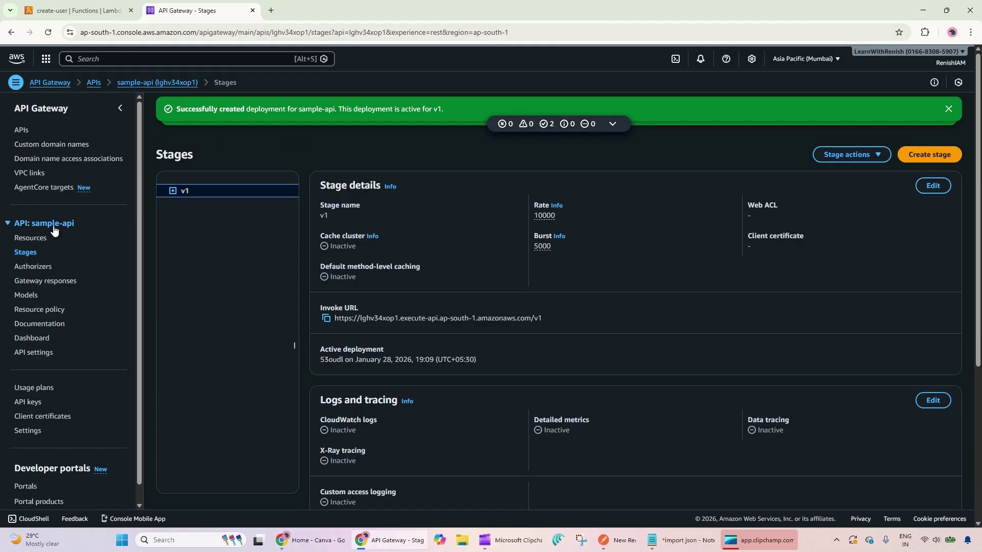
# - Expand the v1 stage down to the /users methods, compare GET with POST, and copy the POST invoke URL
pyautogui.click(173, 192)
pyautogui.click(197, 219)
pyautogui.click(213, 233)
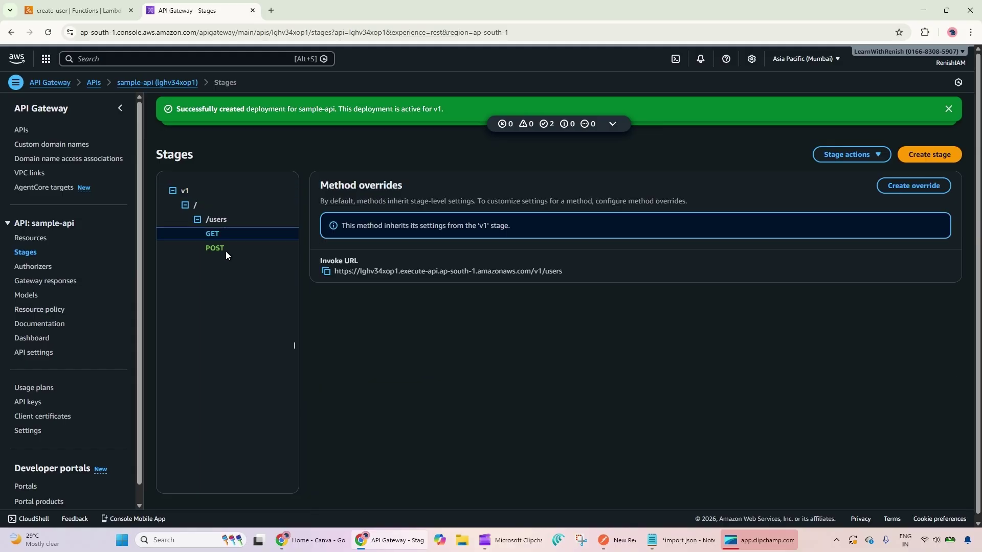
pyautogui.click(222, 250)
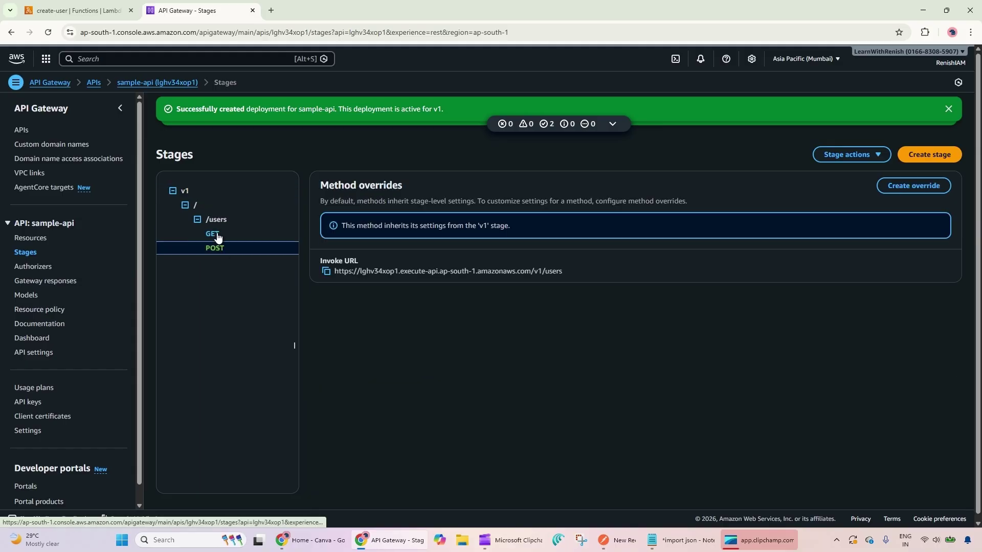
pyautogui.click(215, 240)
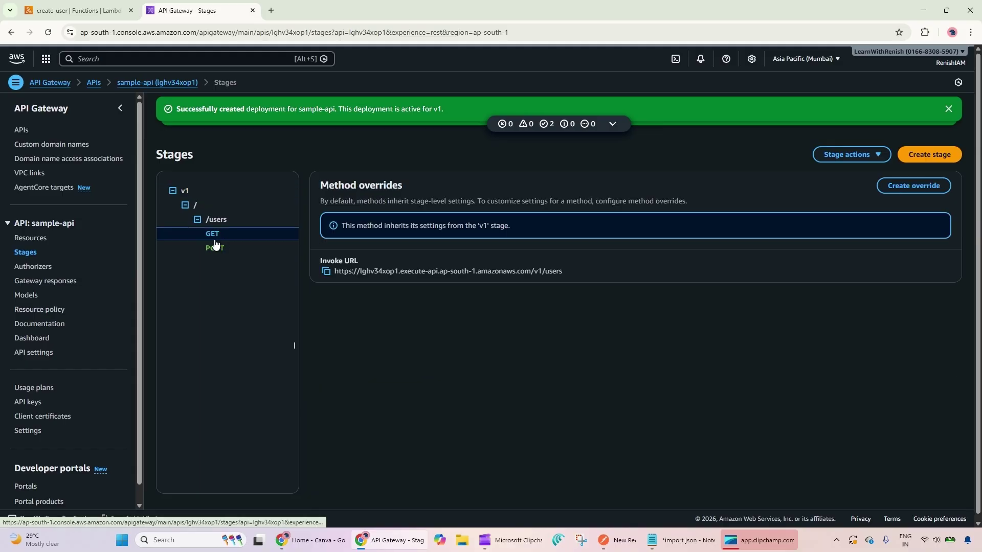
pyautogui.click(215, 246)
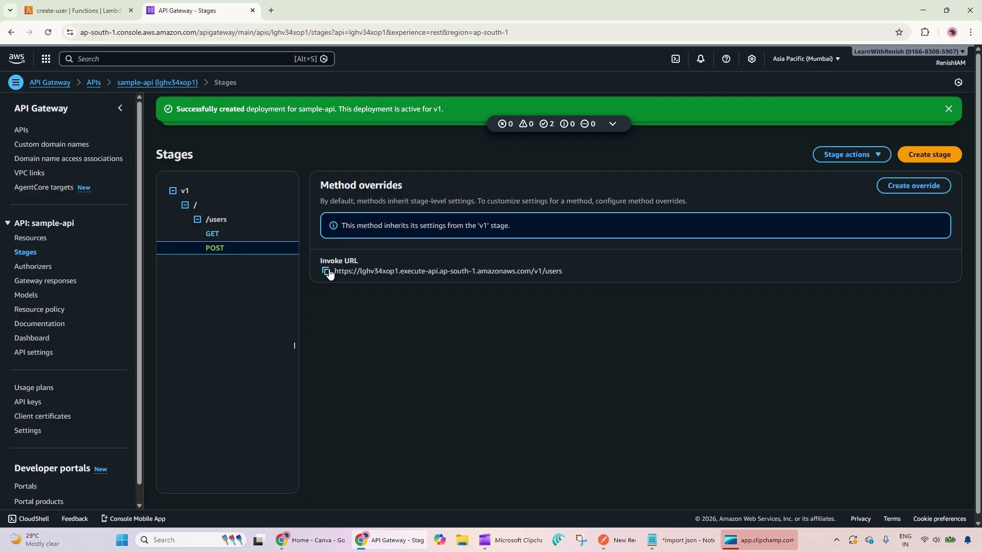
pyautogui.click(327, 271)
# - Switch to Postman, add another request to New Collection and open it
pyautogui.click(615, 540)
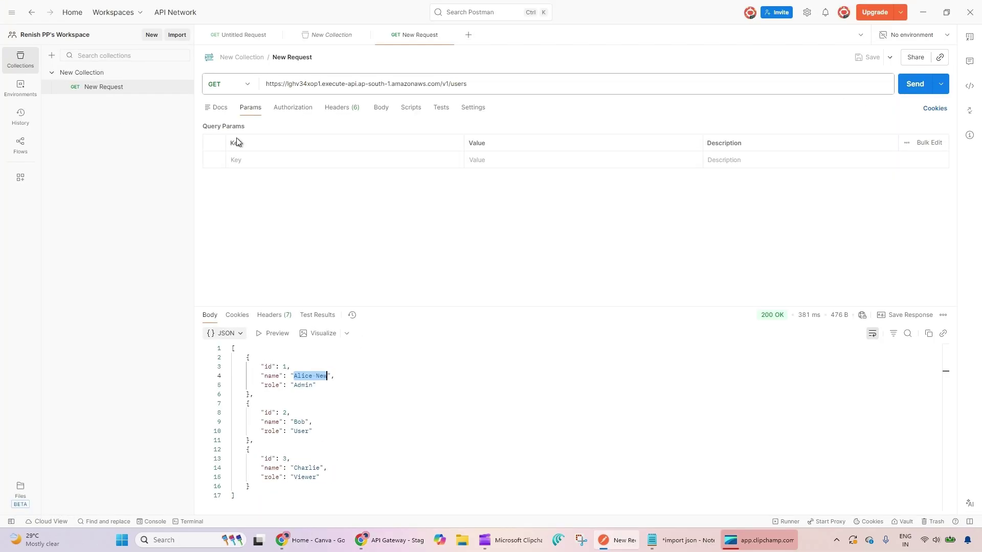
pyautogui.rightClick(113, 91)
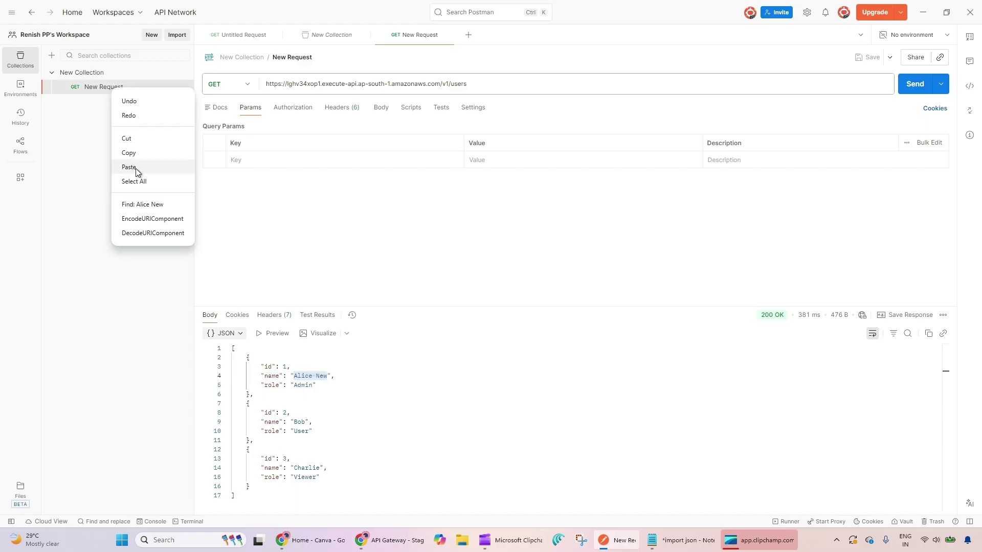
pyautogui.click(135, 136)
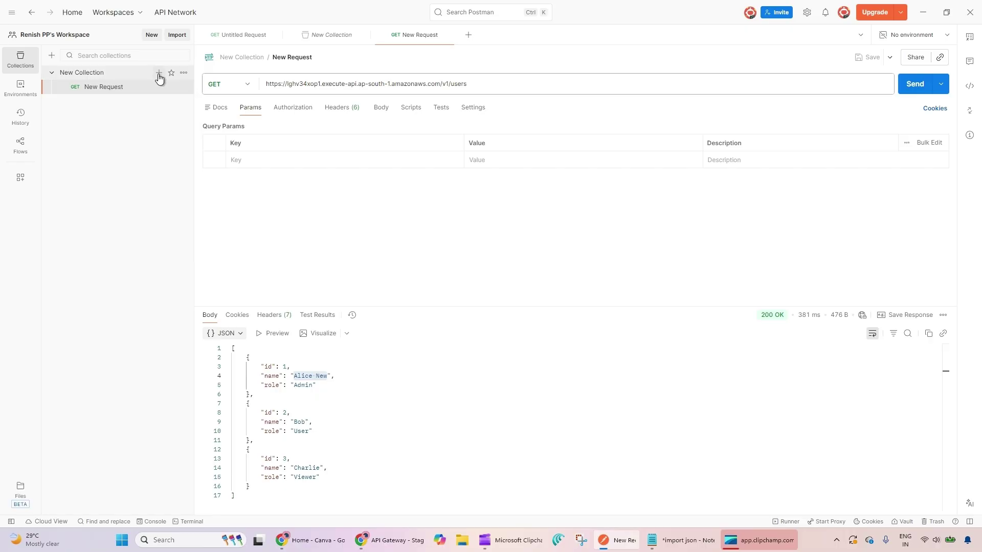
pyautogui.click(159, 74)
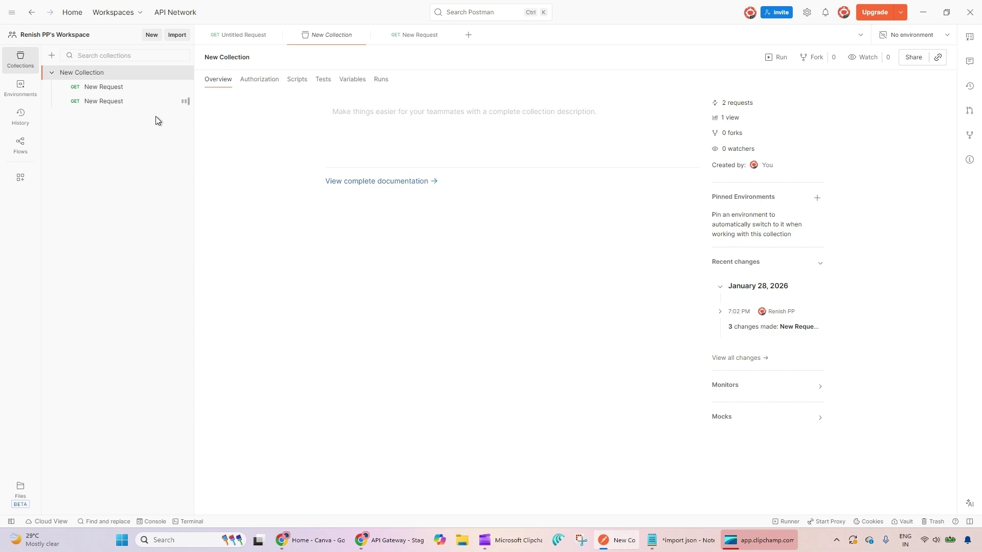
pyautogui.click(117, 105)
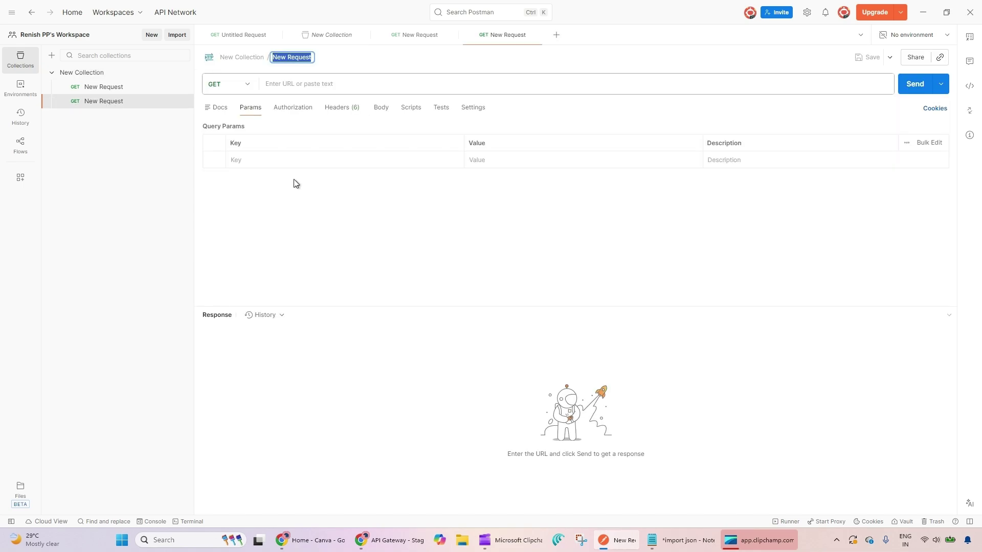
# - Paste the copied /v1/users invoke URL into the new request and set its method to POST
pyautogui.click(291, 86)
pyautogui.hotkey('ctrl', 'v')
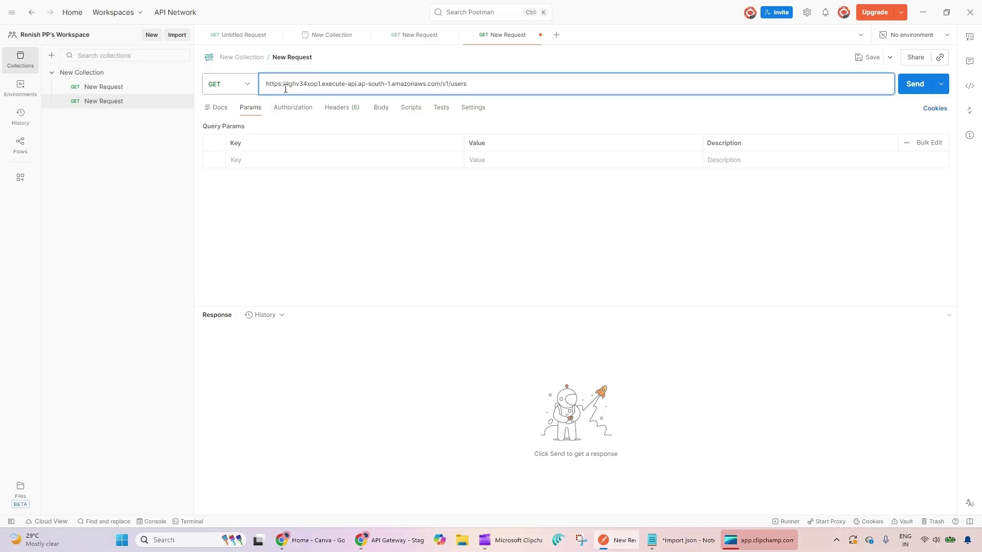
pyautogui.click(246, 88)
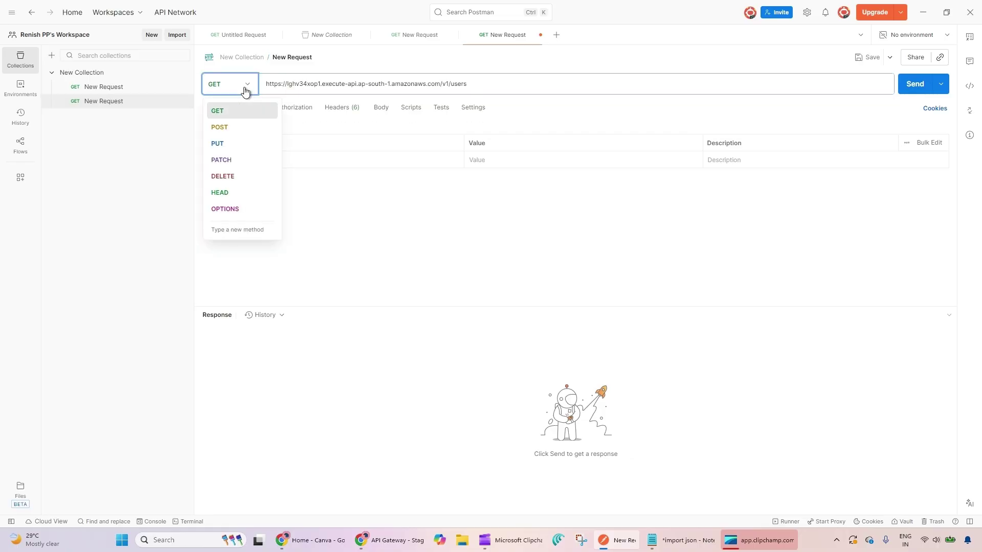
pyautogui.click(265, 127)
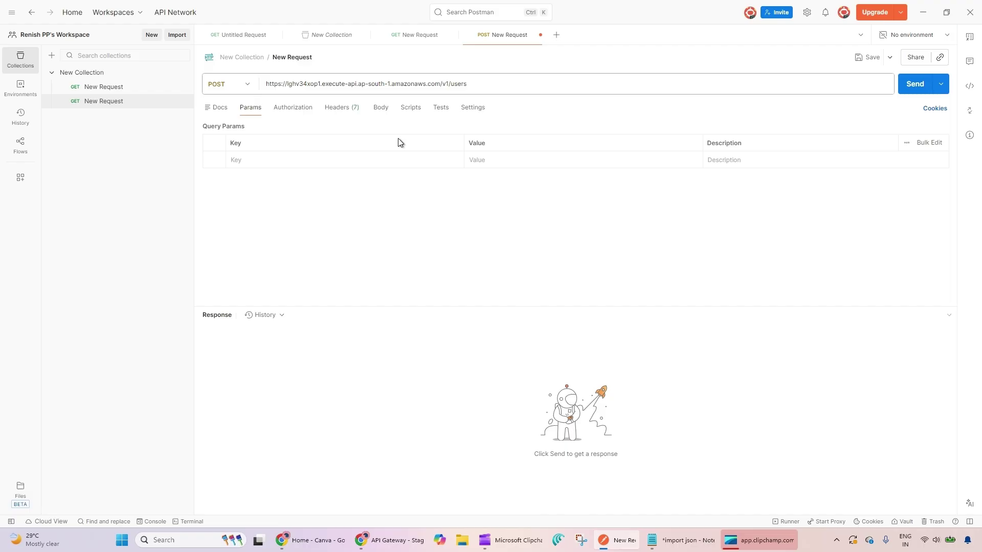
# - Set the request body to raw JSON and paste in the user record with id 4, name and email copied from Notepad
pyautogui.click(381, 111)
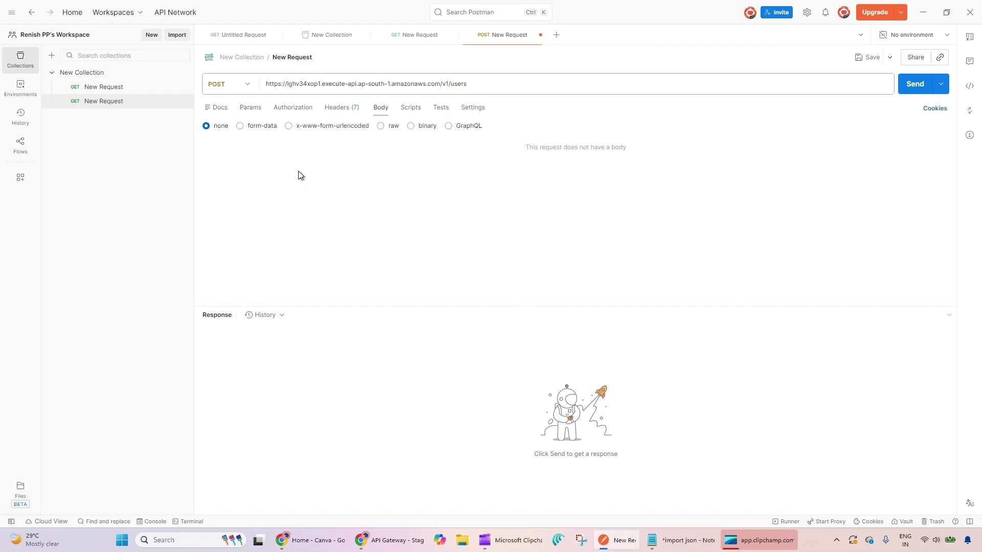
pyautogui.click(381, 128)
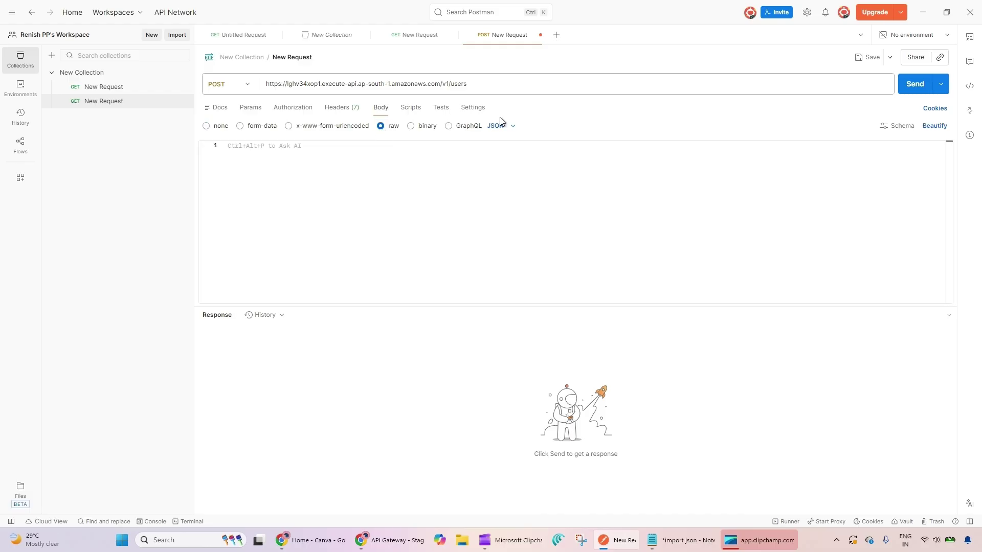
pyautogui.click(704, 546)
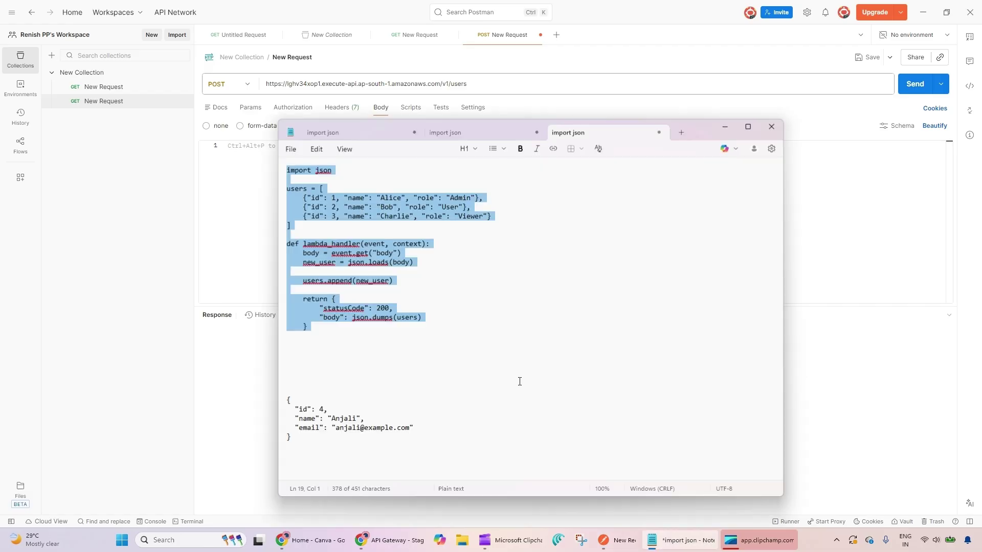
pyautogui.click(295, 442)
pyautogui.moveTo(296, 442); pyautogui.dragTo(346, 394)
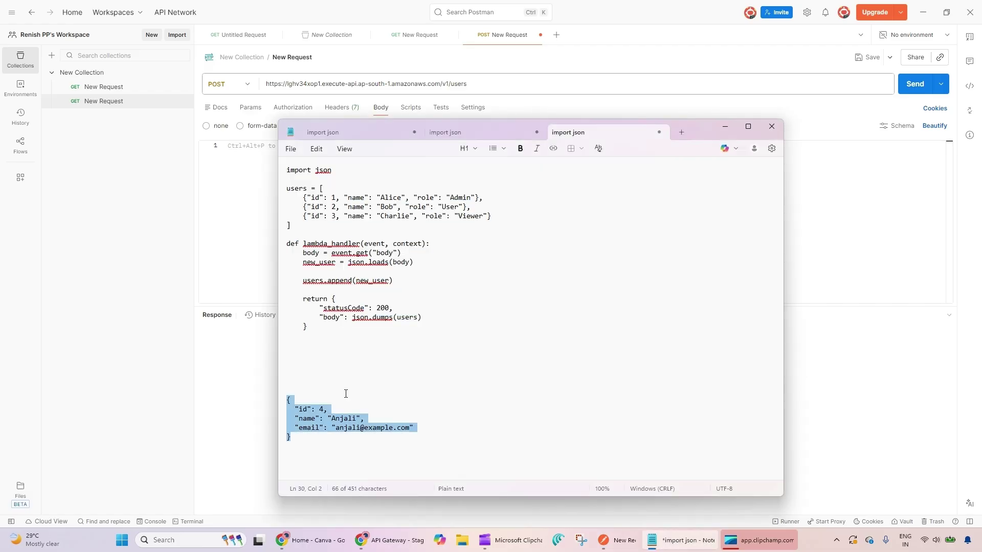
pyautogui.click(725, 132)
pyautogui.click(310, 179)
pyautogui.hotkey('ctrl', 'v')
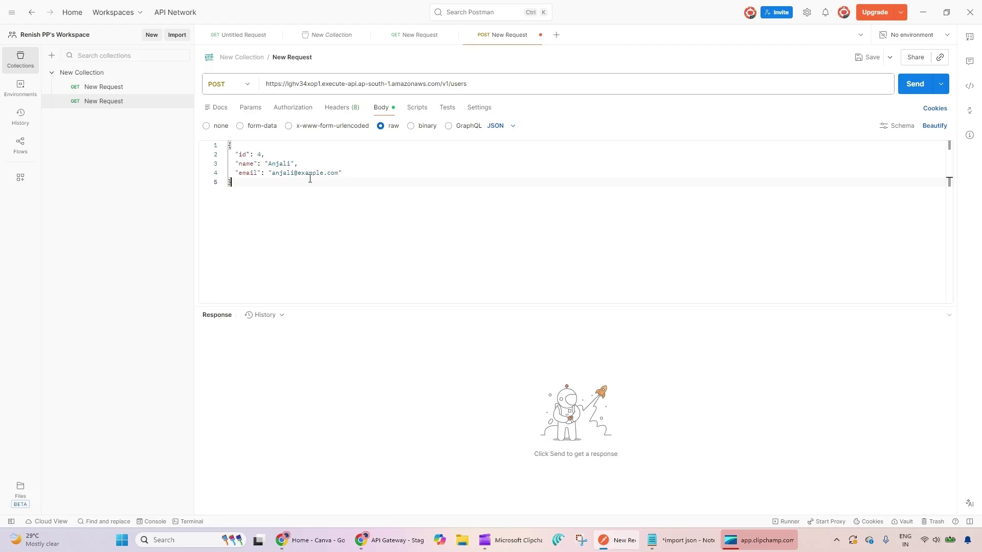
# - Save the POST request, send it, and check the response for the submitted user record
pyautogui.moveTo(310, 178); pyautogui.dragTo(228, 145)
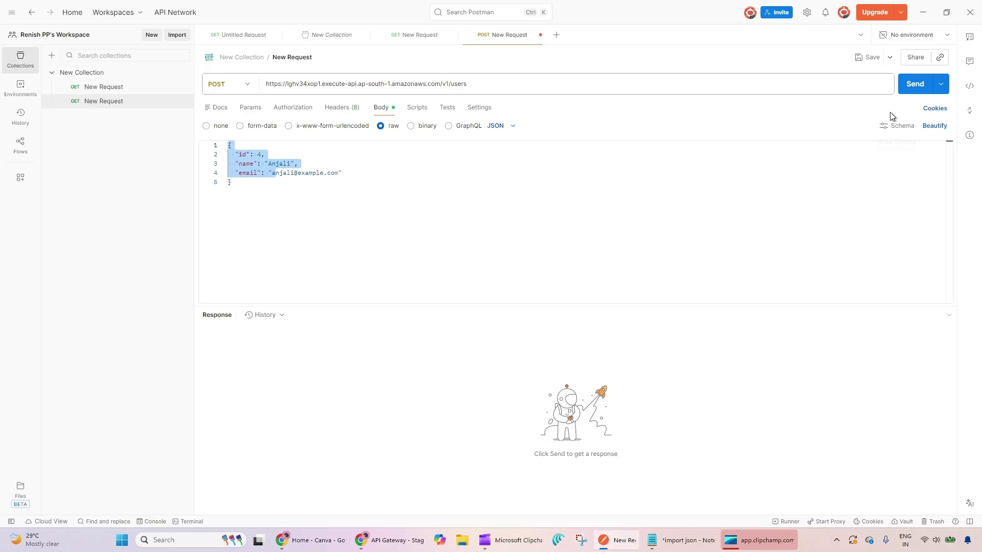
pyautogui.click(869, 57)
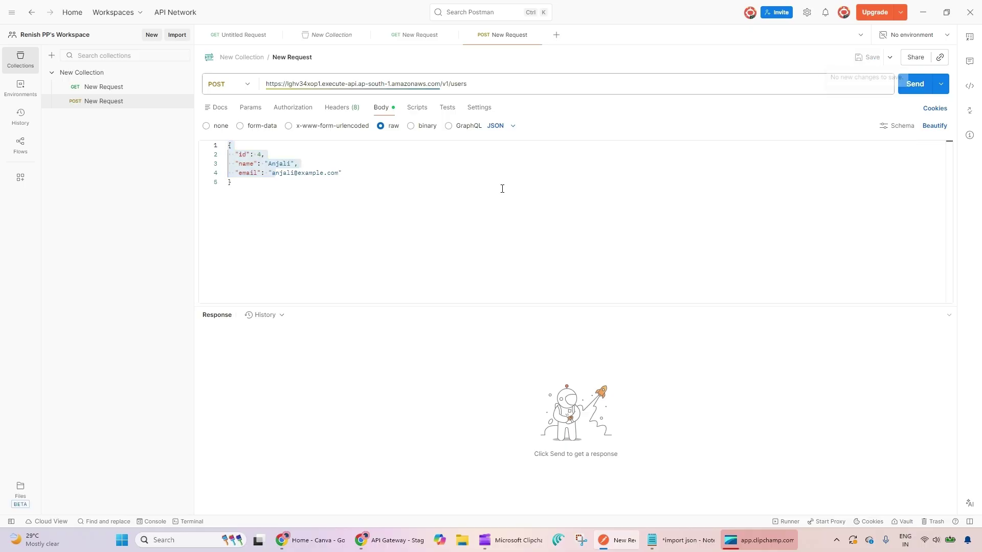
pyautogui.click(397, 200)
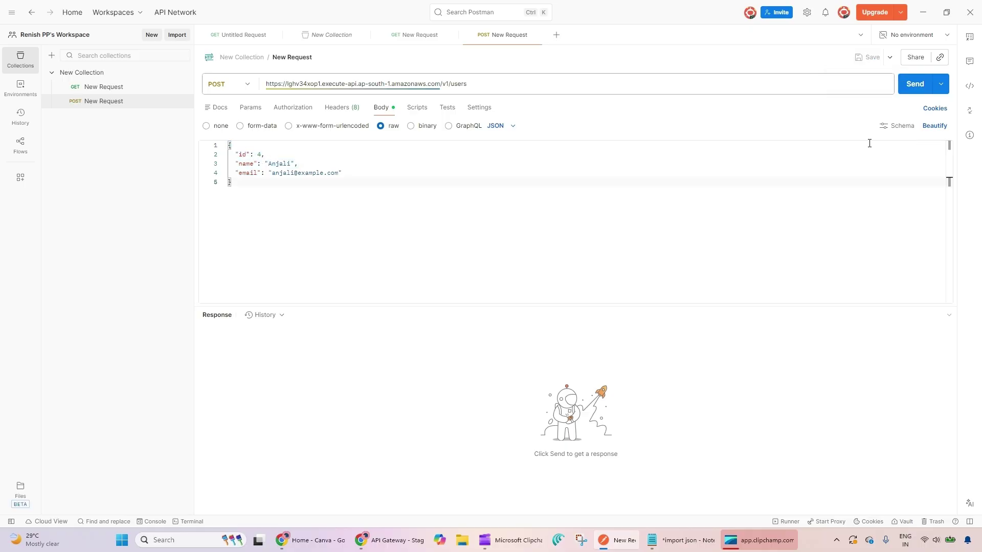
pyautogui.click(919, 84)
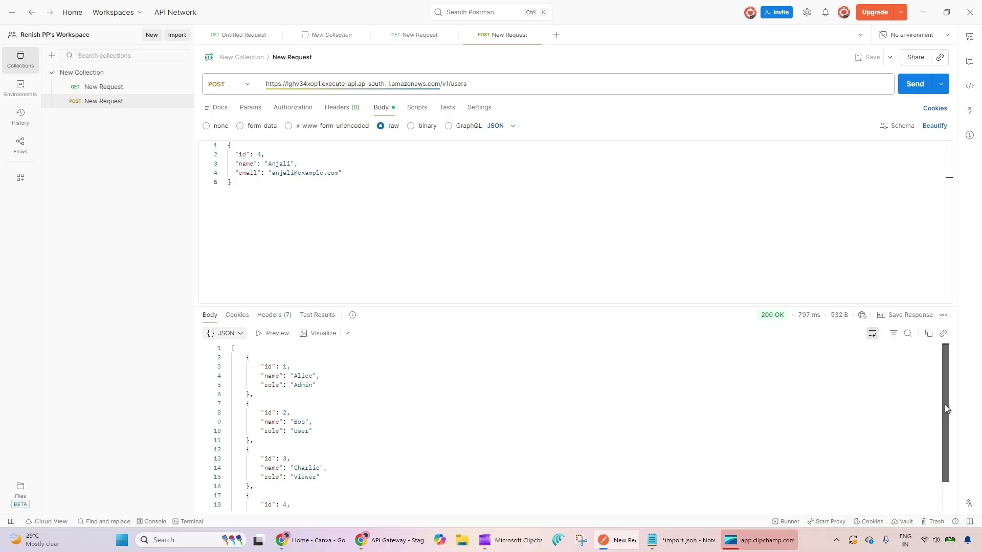
pyautogui.moveTo(944, 409); pyautogui.dragTo(238, 461)
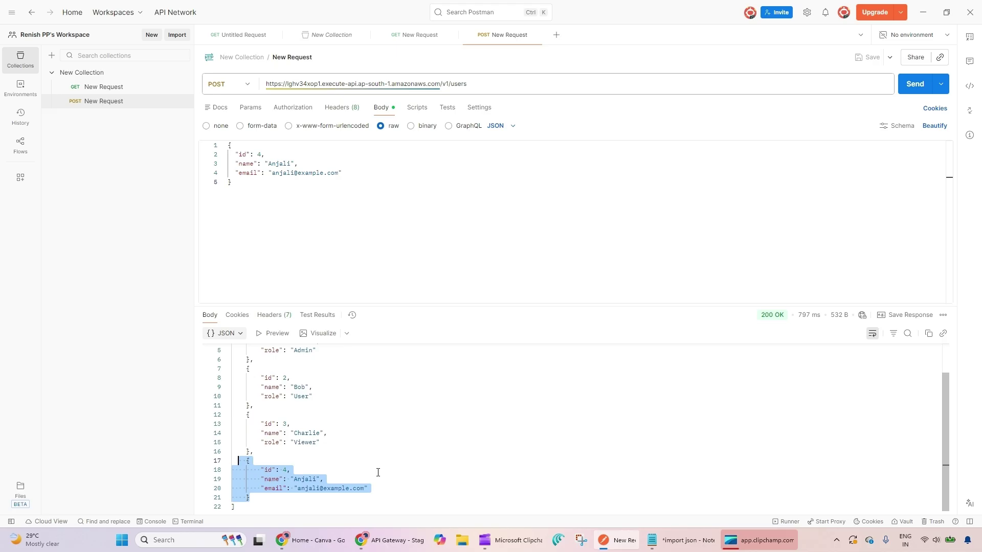
# - Switch to the create-user Lambda code in the browser and review the users list, the append line, the returned body and the event parameter
pyautogui.click(390, 543)
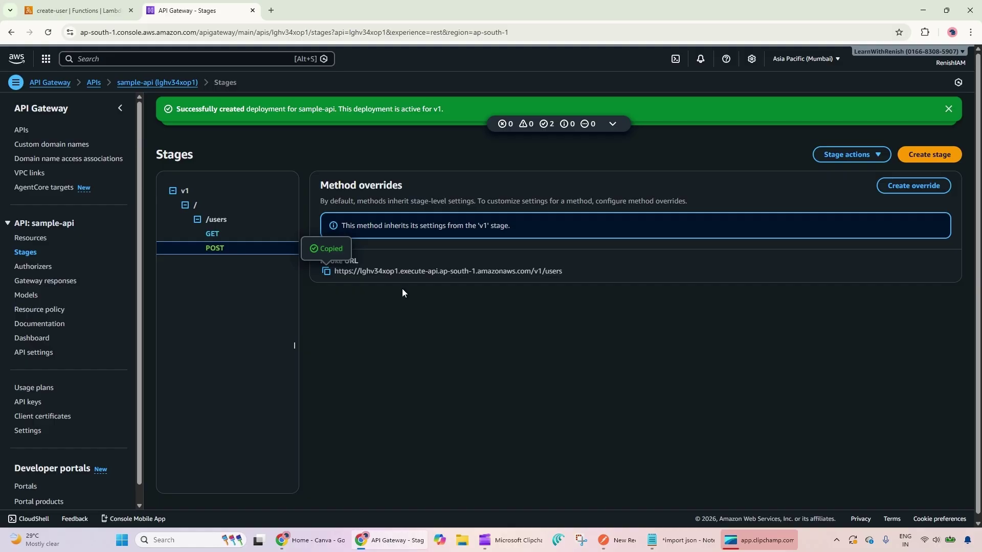
pyautogui.click(31, 6)
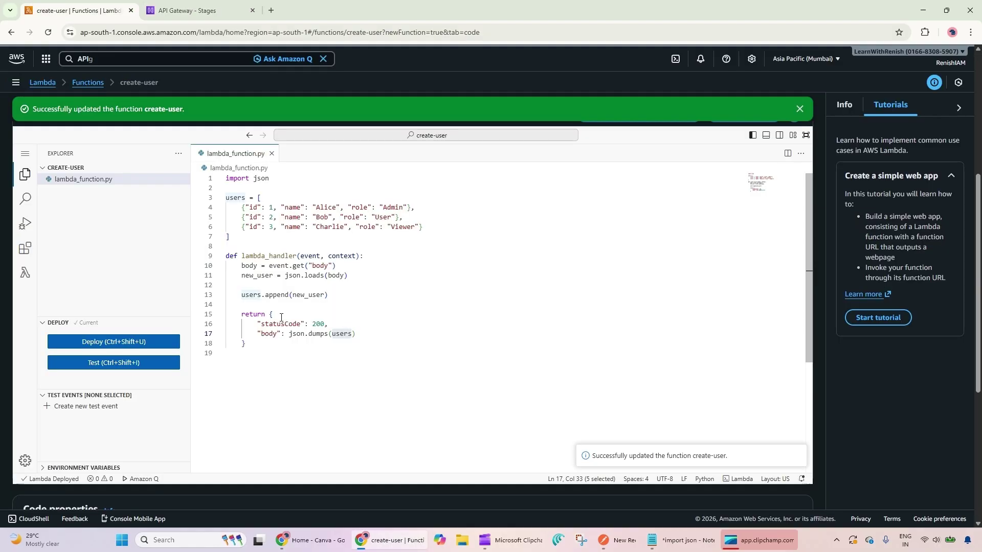
pyautogui.click(337, 336)
pyautogui.doubleClick(308, 295)
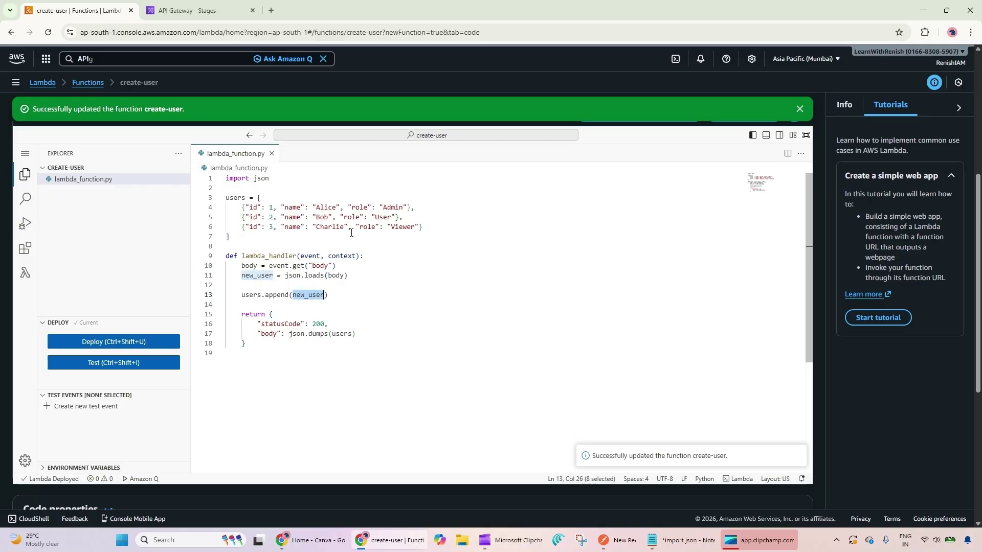
pyautogui.moveTo(232, 237); pyautogui.dragTo(220, 198)
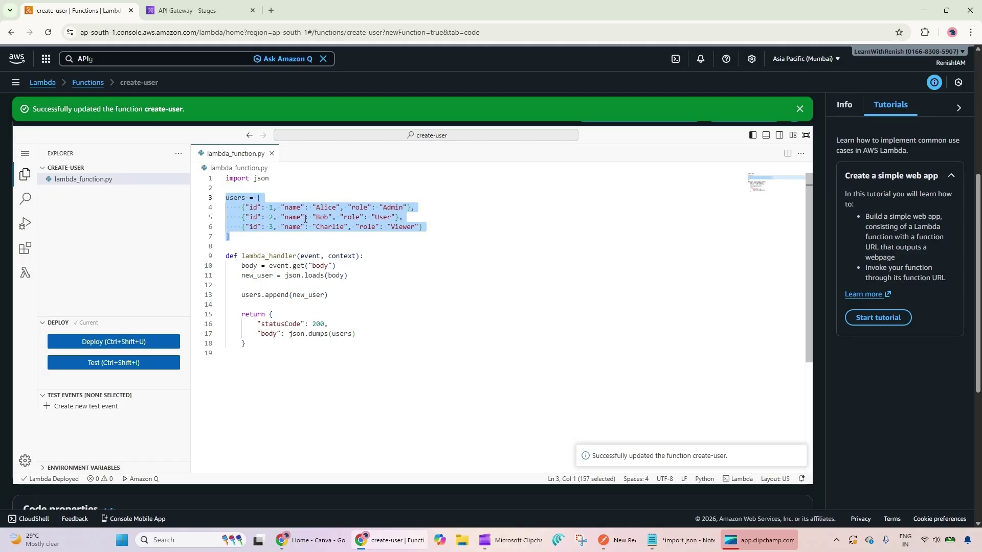
pyautogui.moveTo(328, 295); pyautogui.dragTo(225, 295)
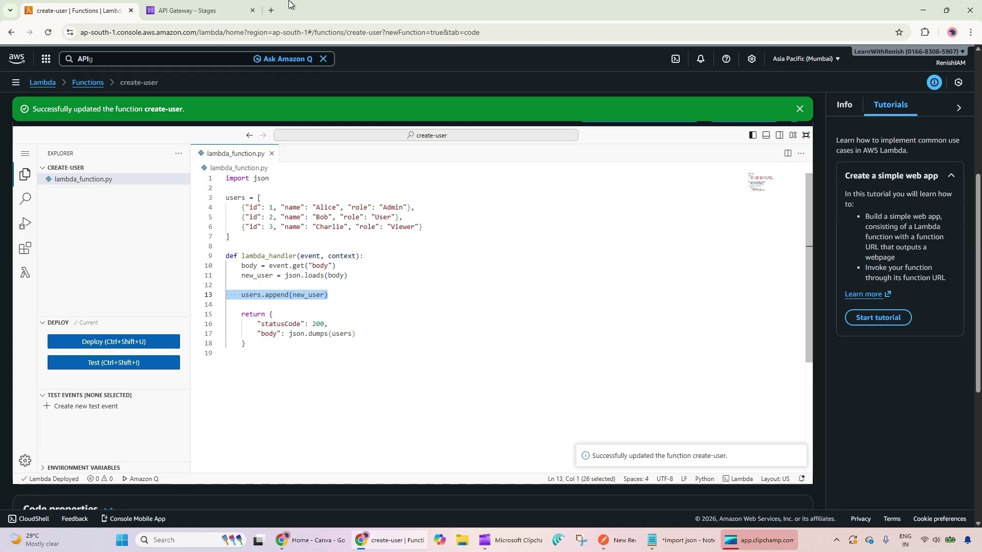
pyautogui.doubleClick(307, 257)
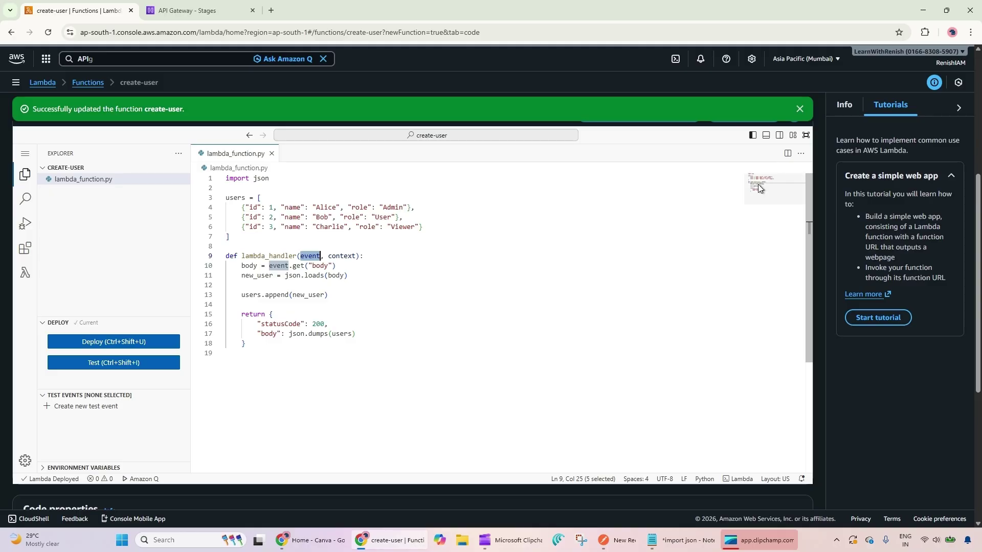
pyautogui.click(327, 369)
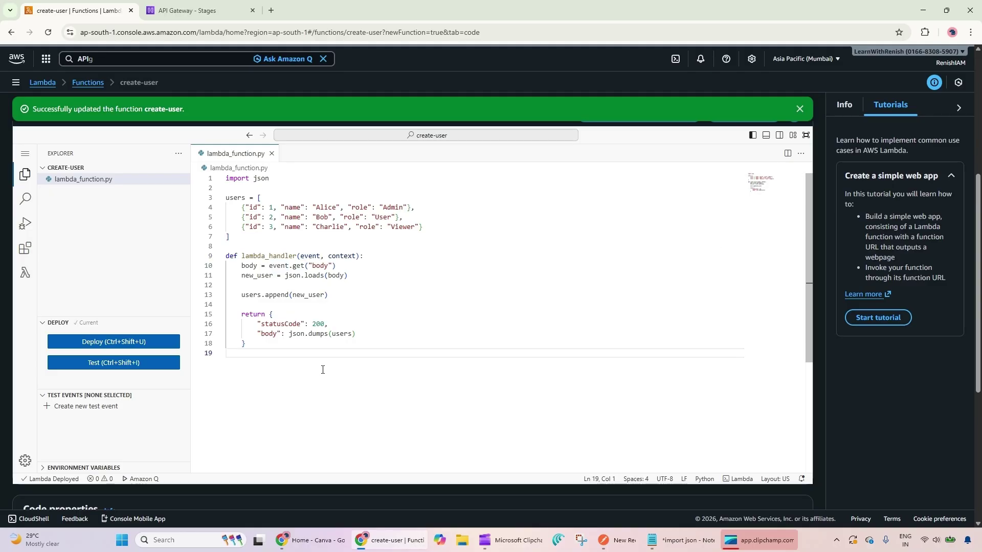